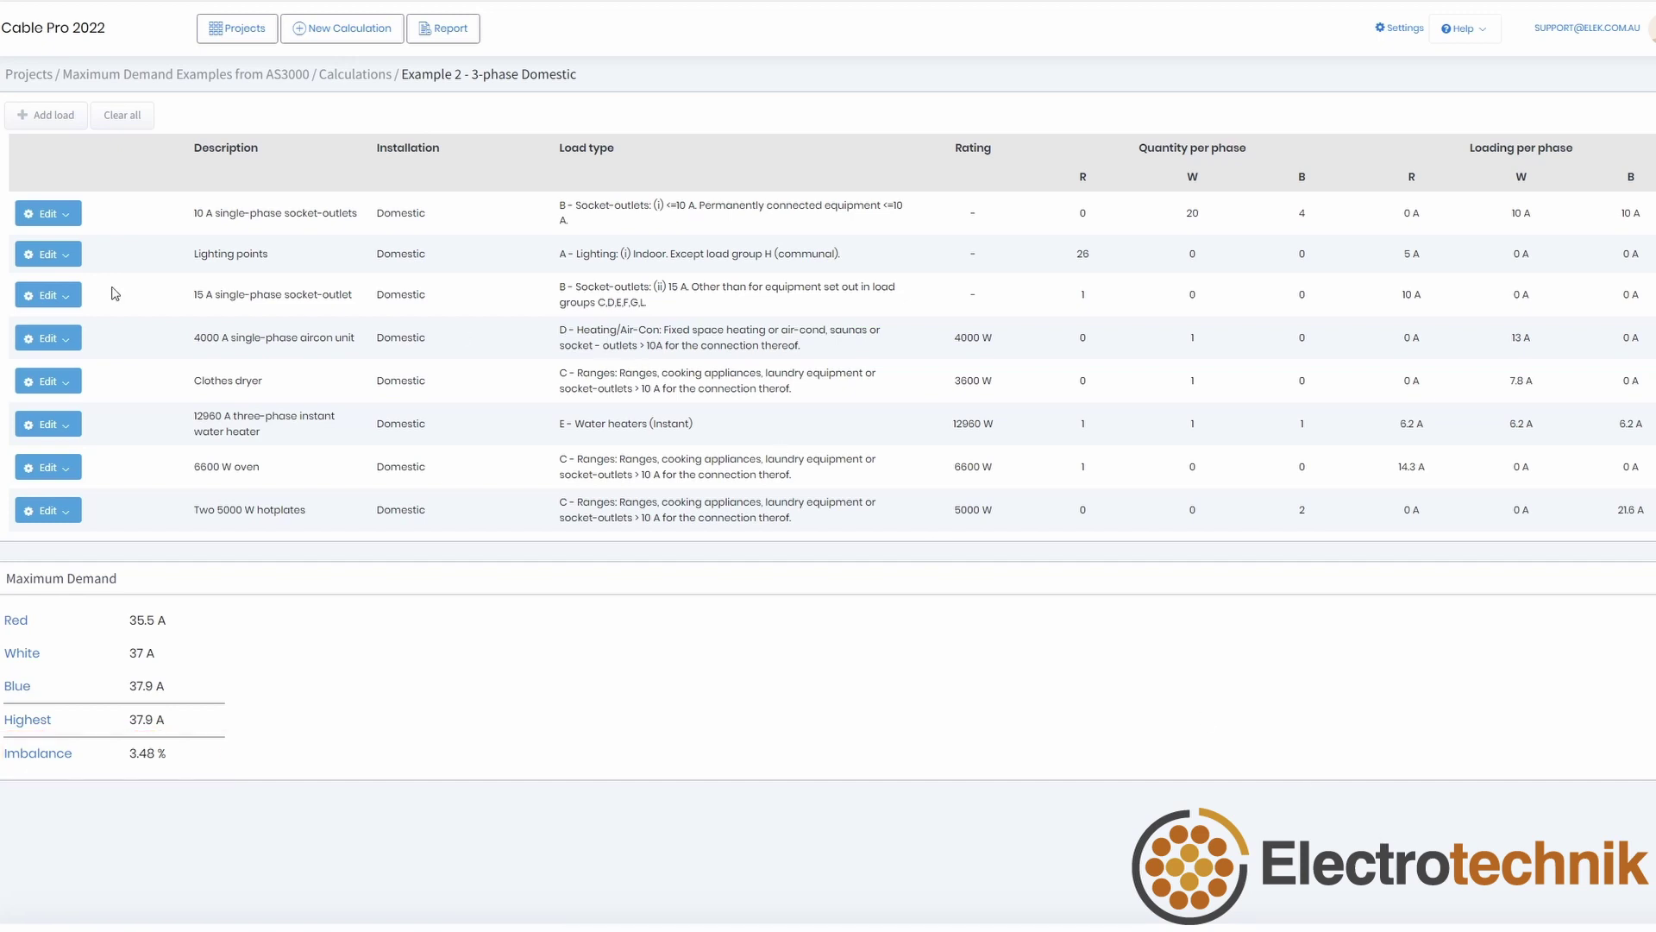
Step: Duplicate the 15 A socket-outlet, aircon and three-phase instant water heater loads
{"action": "left_click", "coordinate": [53, 295]}
{"action": "left_click", "coordinate": [52, 356]}
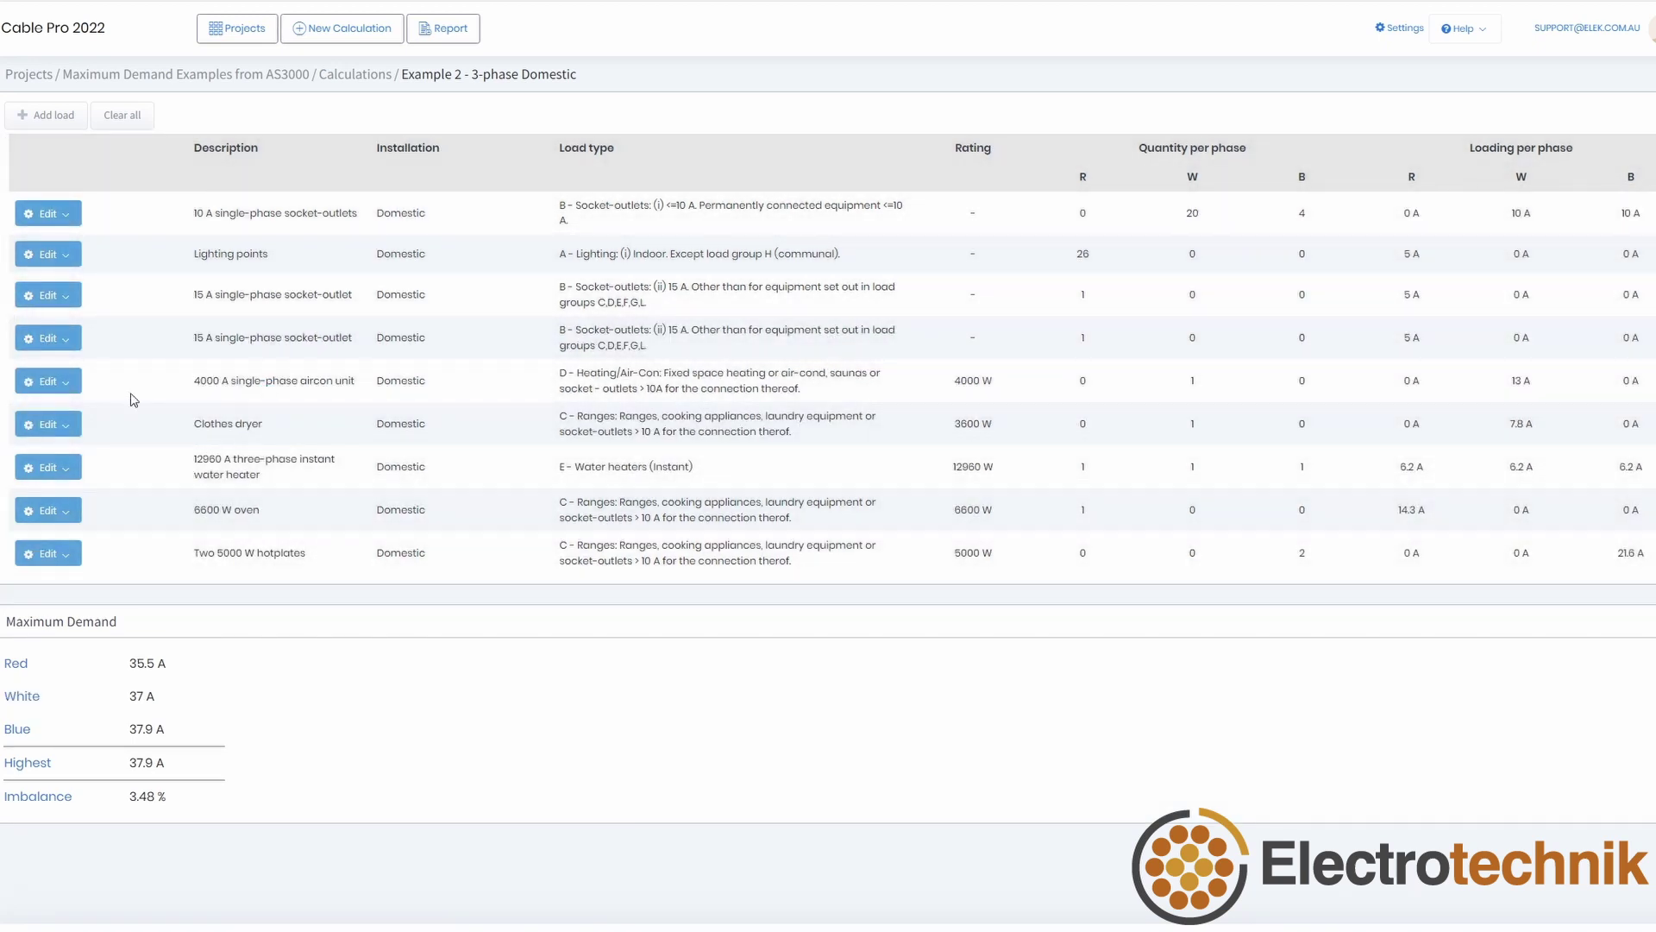
{"action": "left_click", "coordinate": [48, 381]}
{"action": "left_click", "coordinate": [79, 443]}
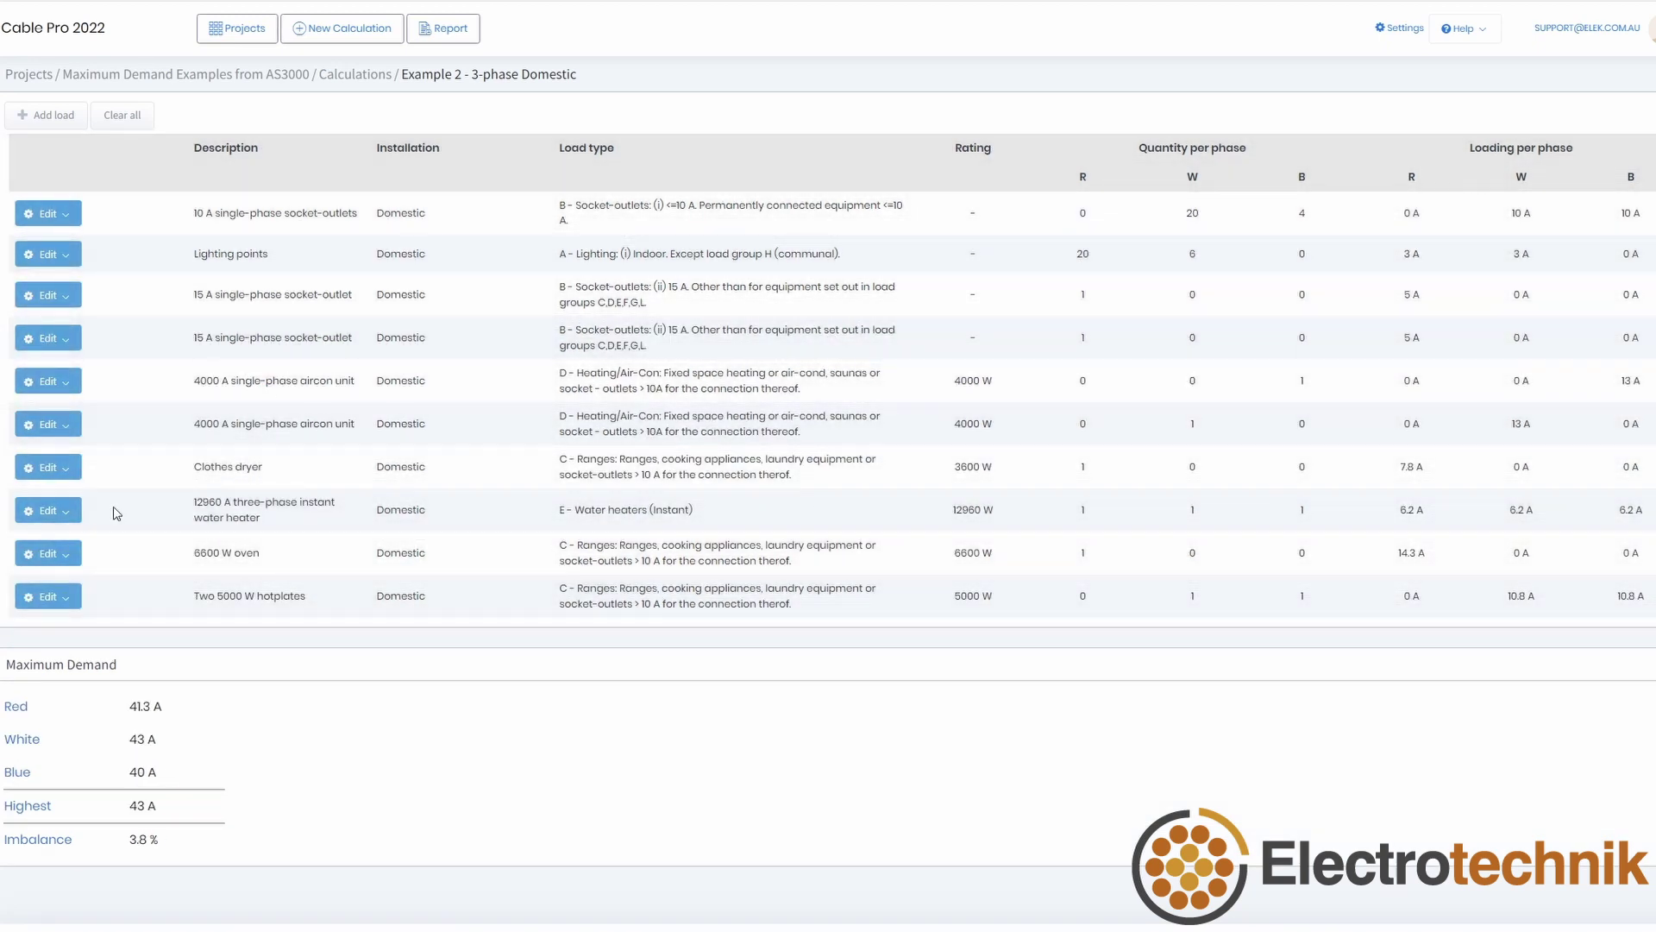
{"action": "left_click", "coordinate": [50, 510]}
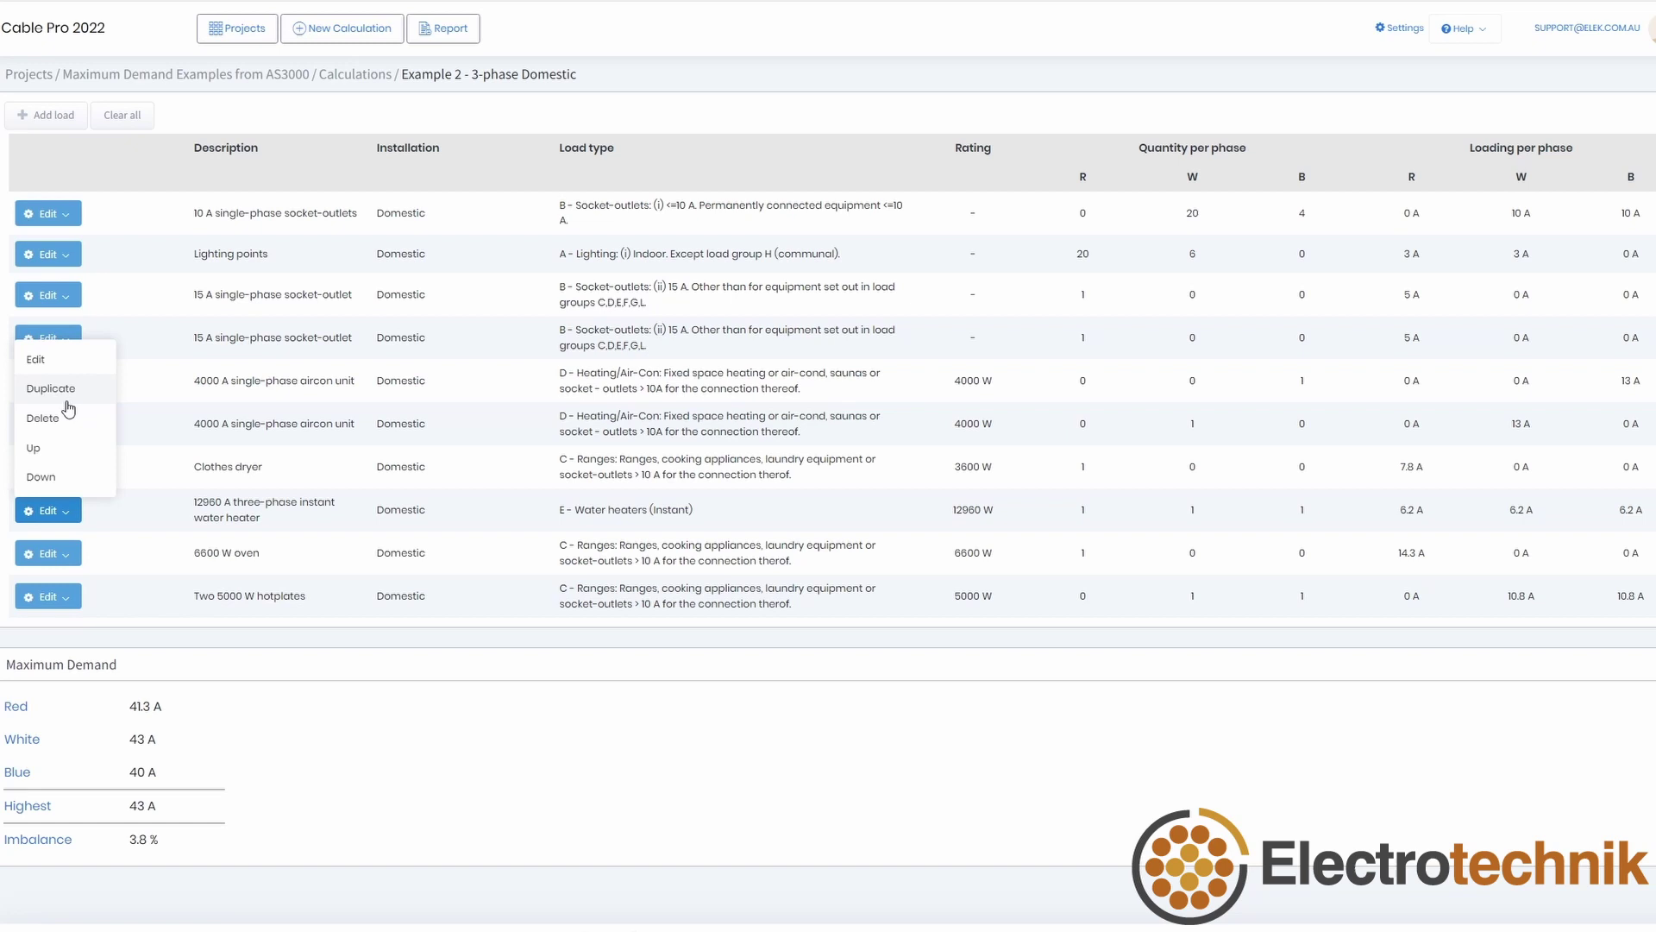
{"action": "left_click", "coordinate": [59, 390]}
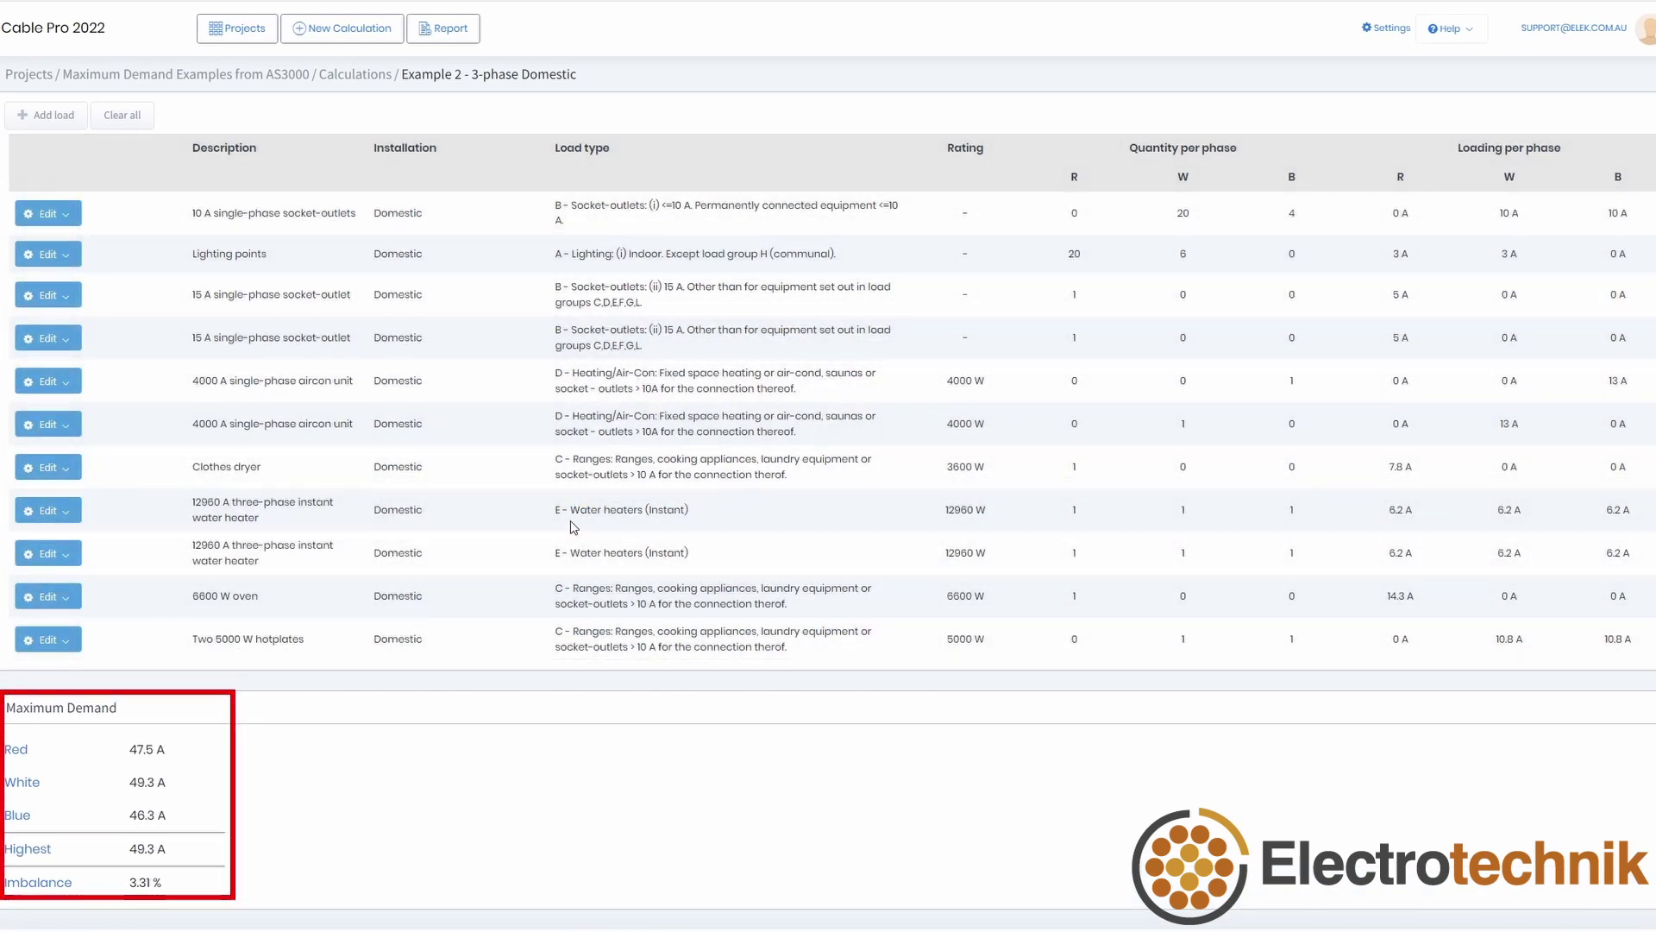
{"action": "left_click", "coordinate": [62, 256]}
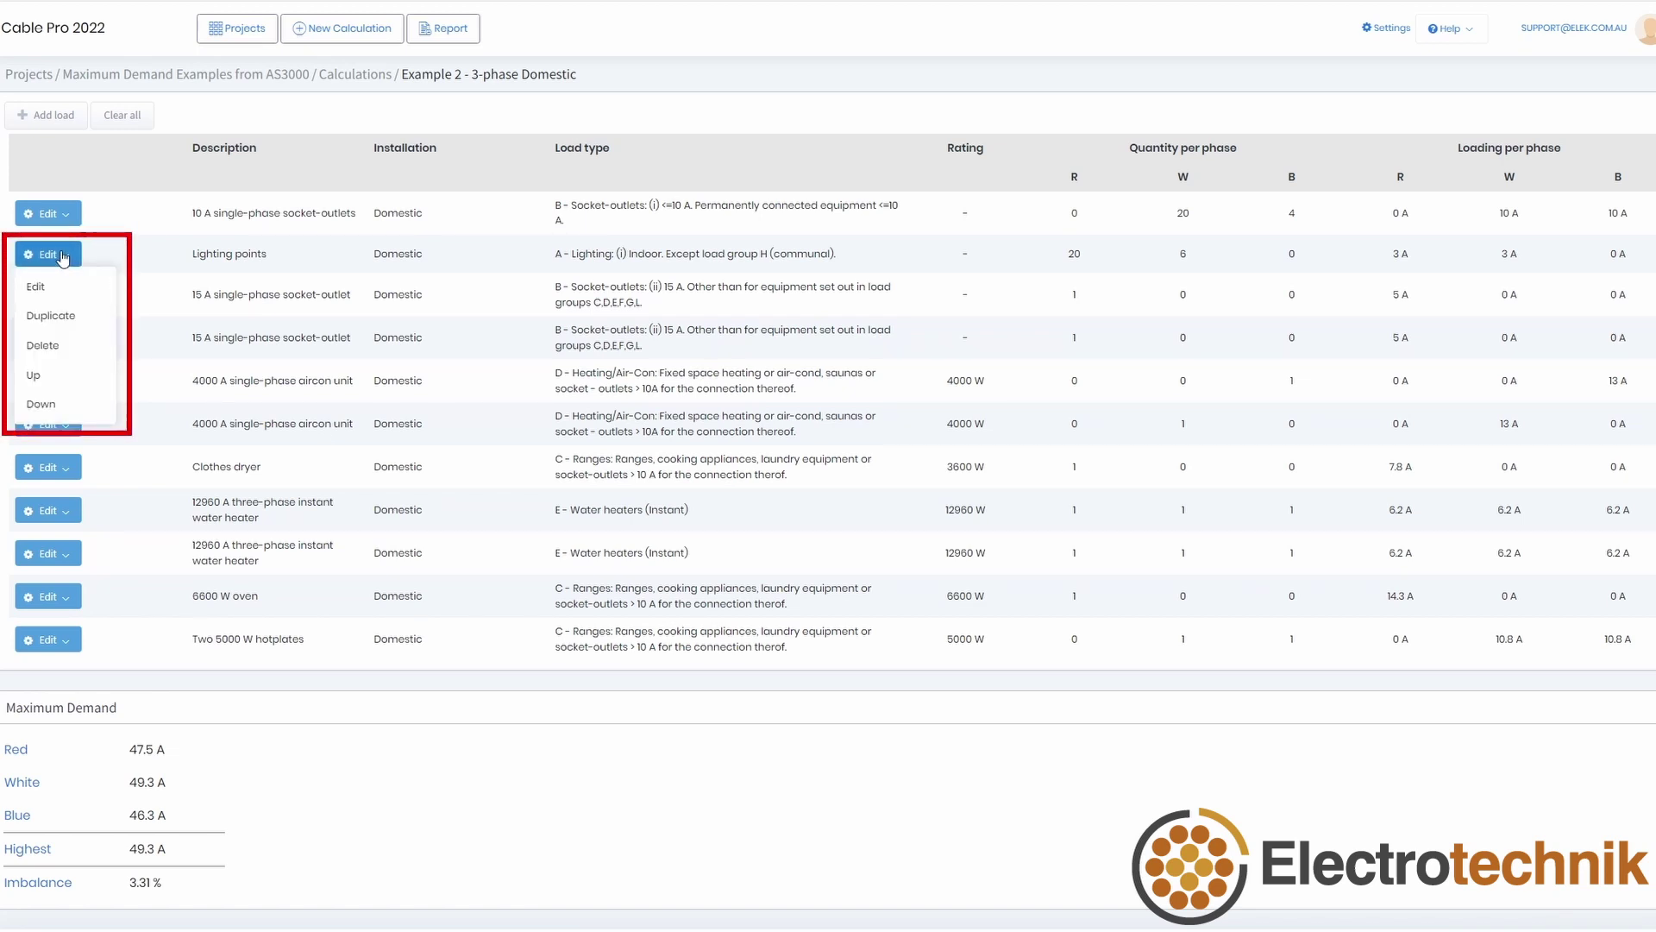
Step: Move Lighting points down one, Clothes dryer up one, and the water heater below the 6600 W oven
{"action": "left_click", "coordinate": [41, 404]}
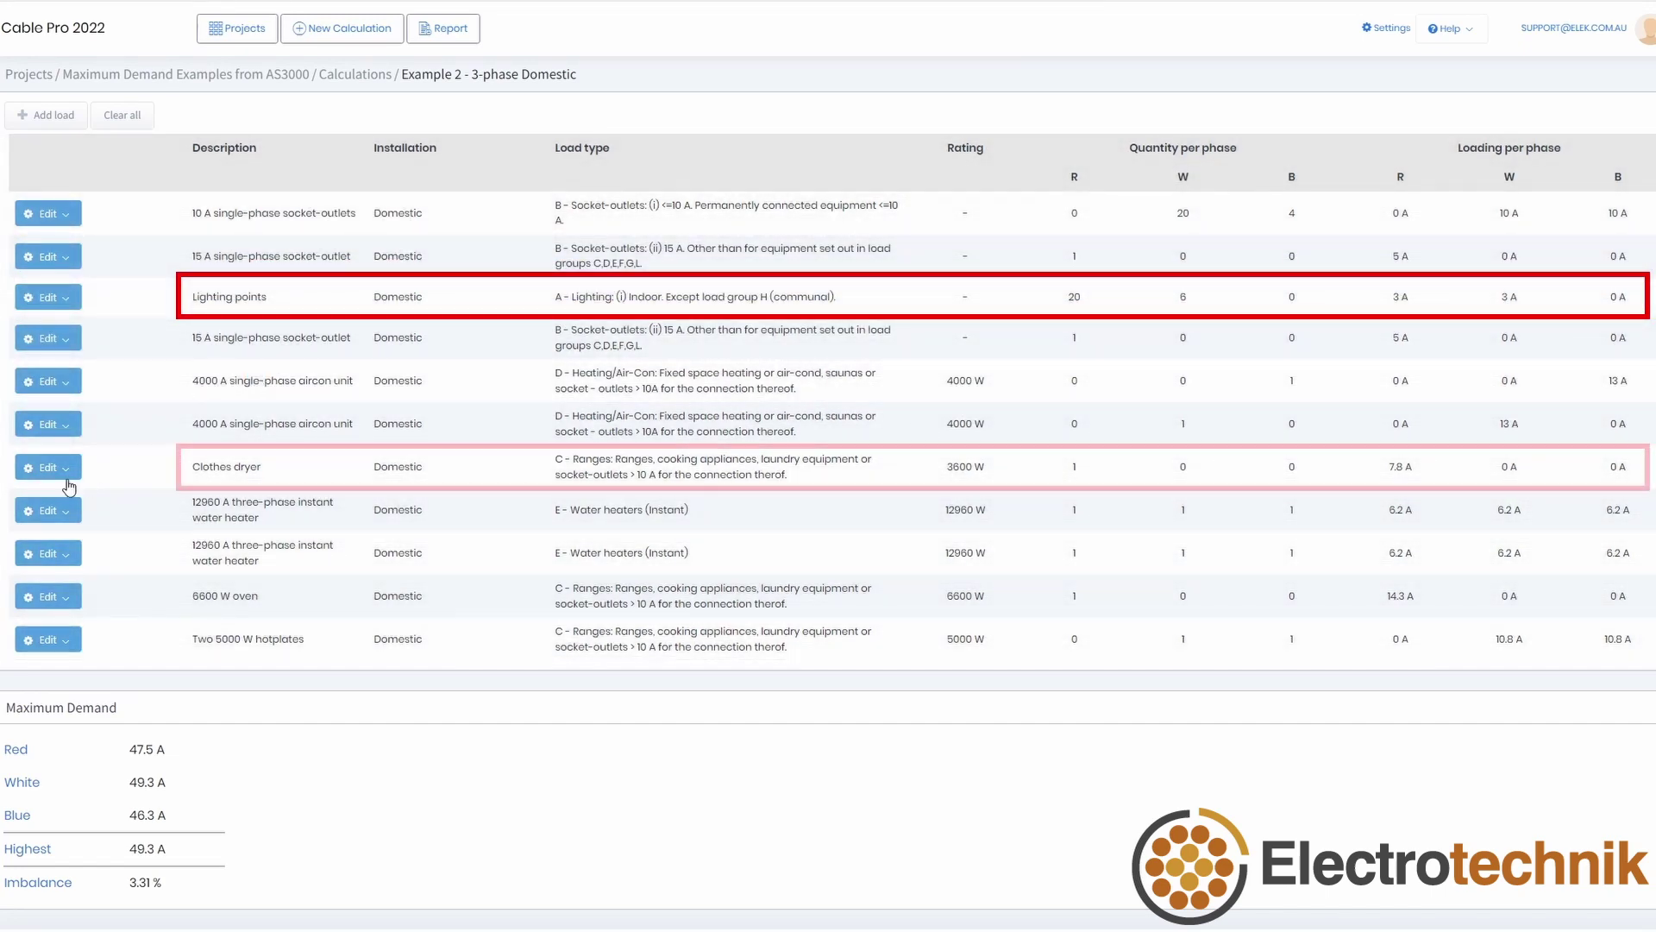
{"action": "left_click", "coordinate": [48, 467]}
{"action": "left_click", "coordinate": [41, 555]}
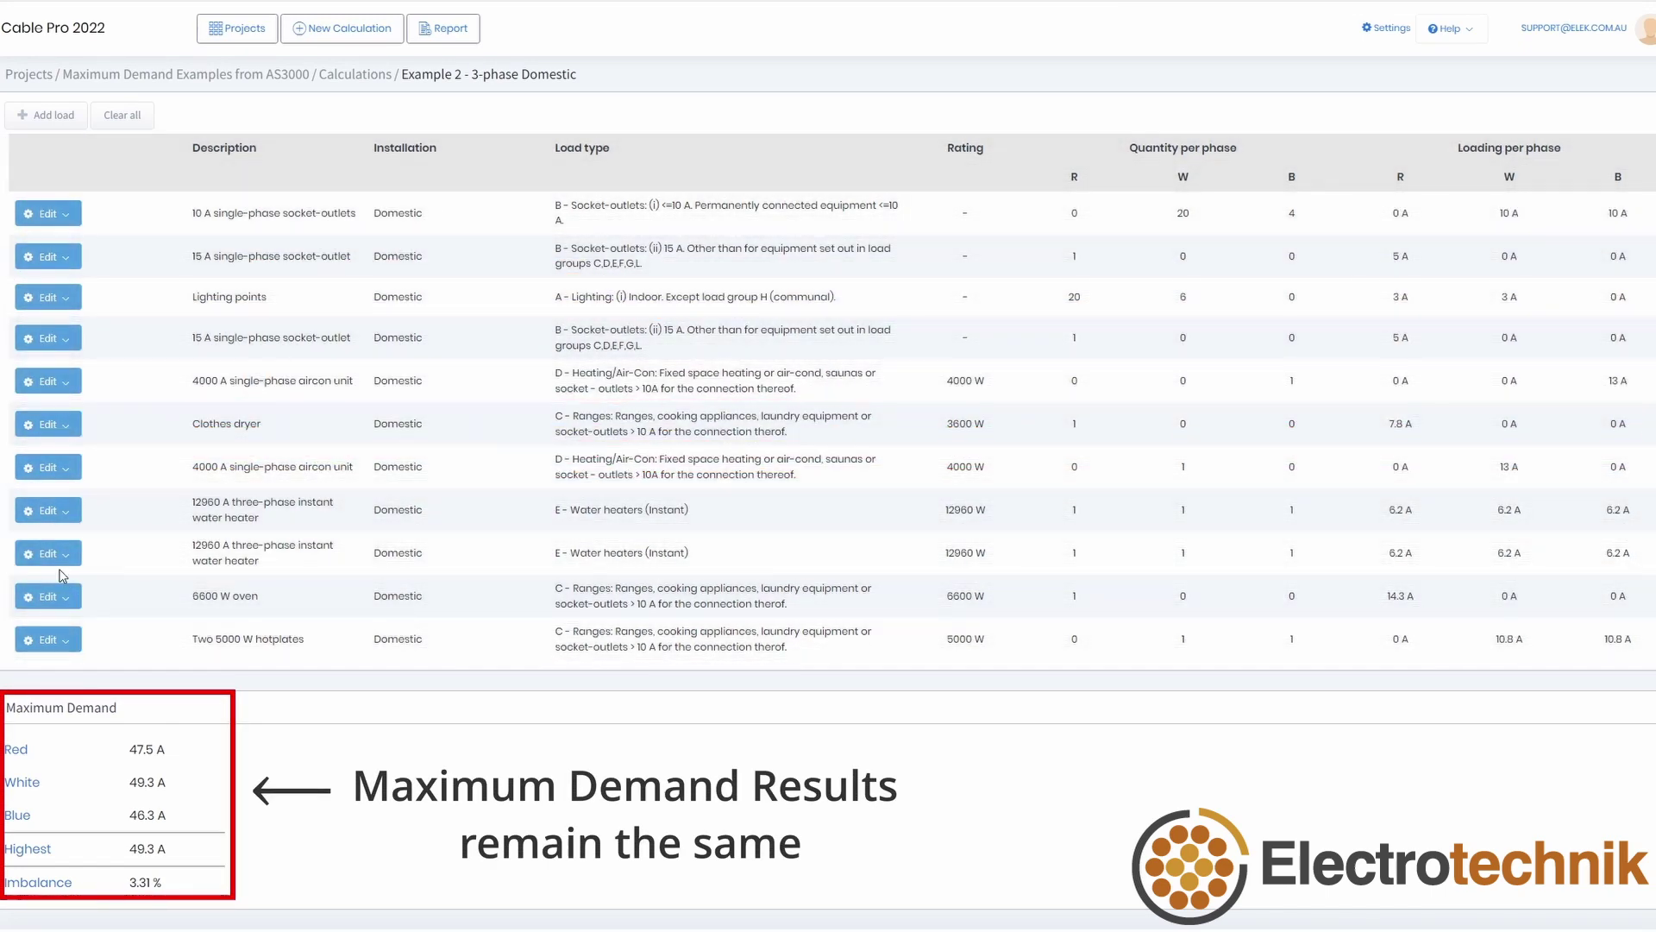
{"action": "left_click", "coordinate": [47, 553]}
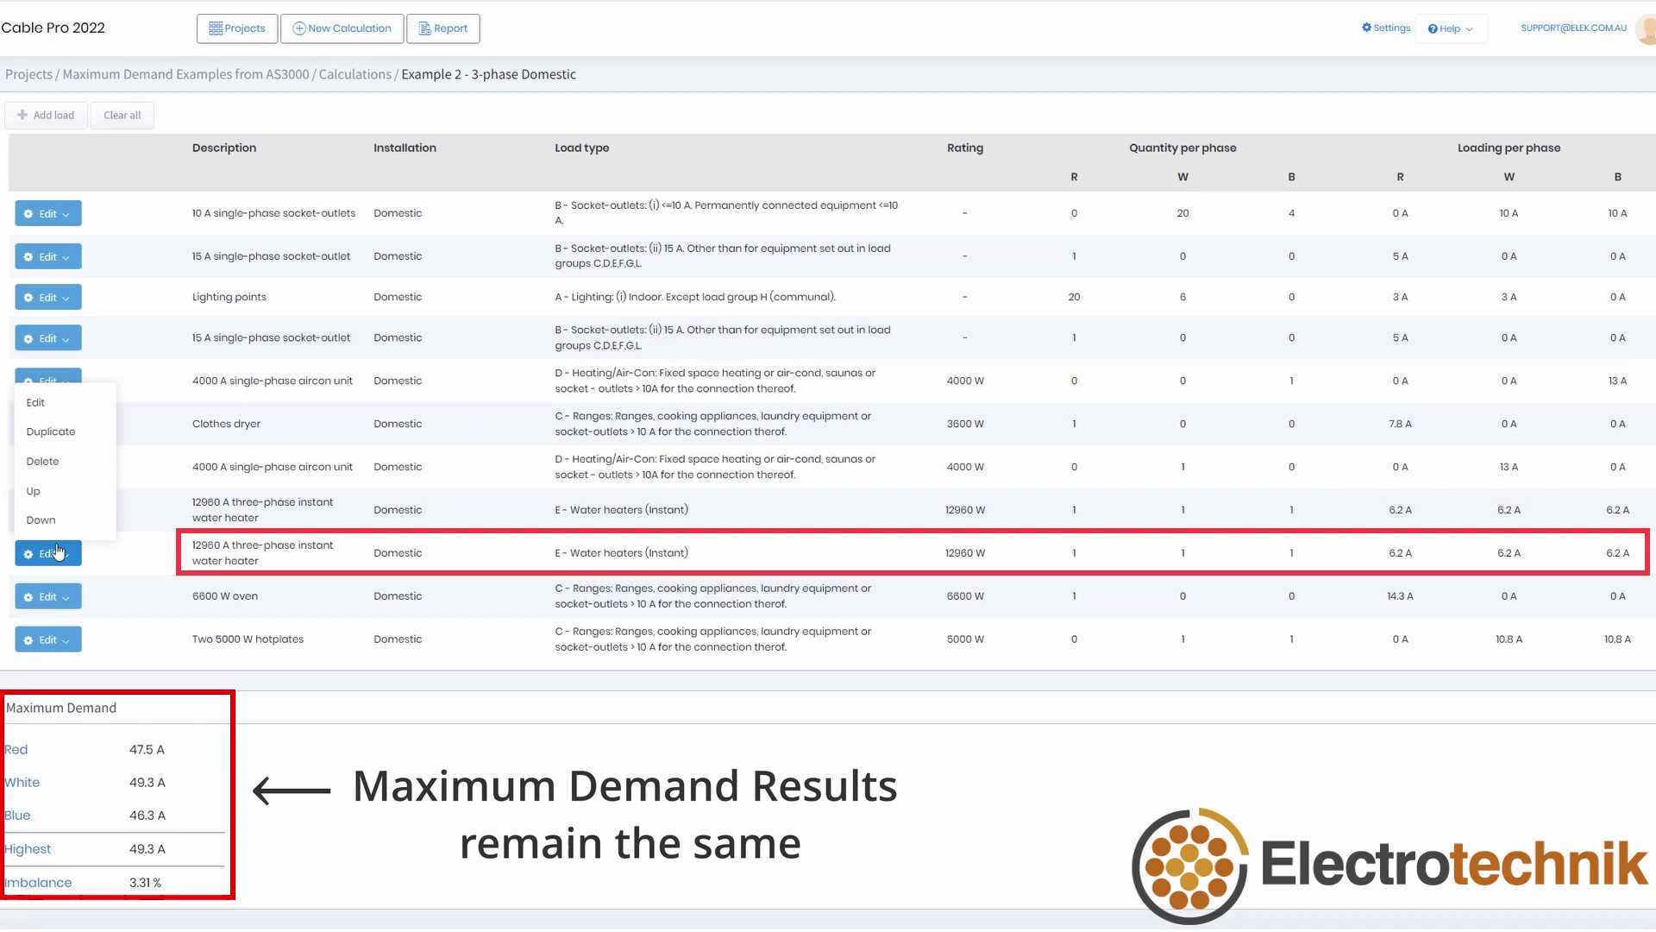
{"action": "left_click", "coordinate": [38, 522]}
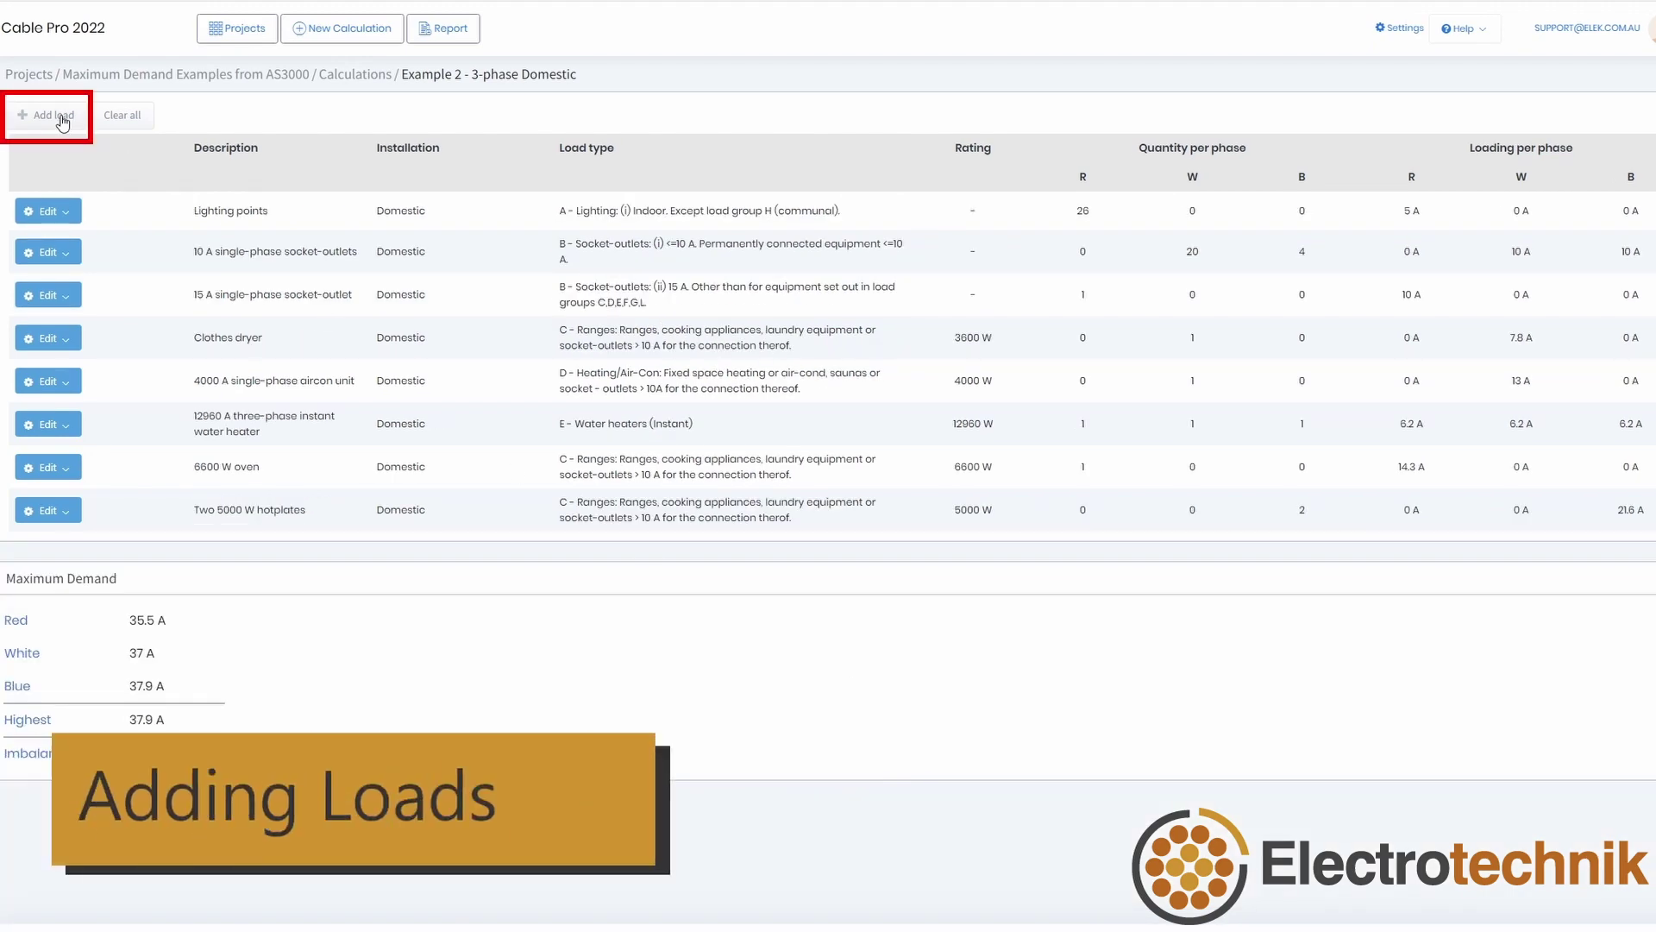
Step: Start a new load and browse the installation types, keeping single domestic
{"action": "left_click", "coordinate": [62, 123]}
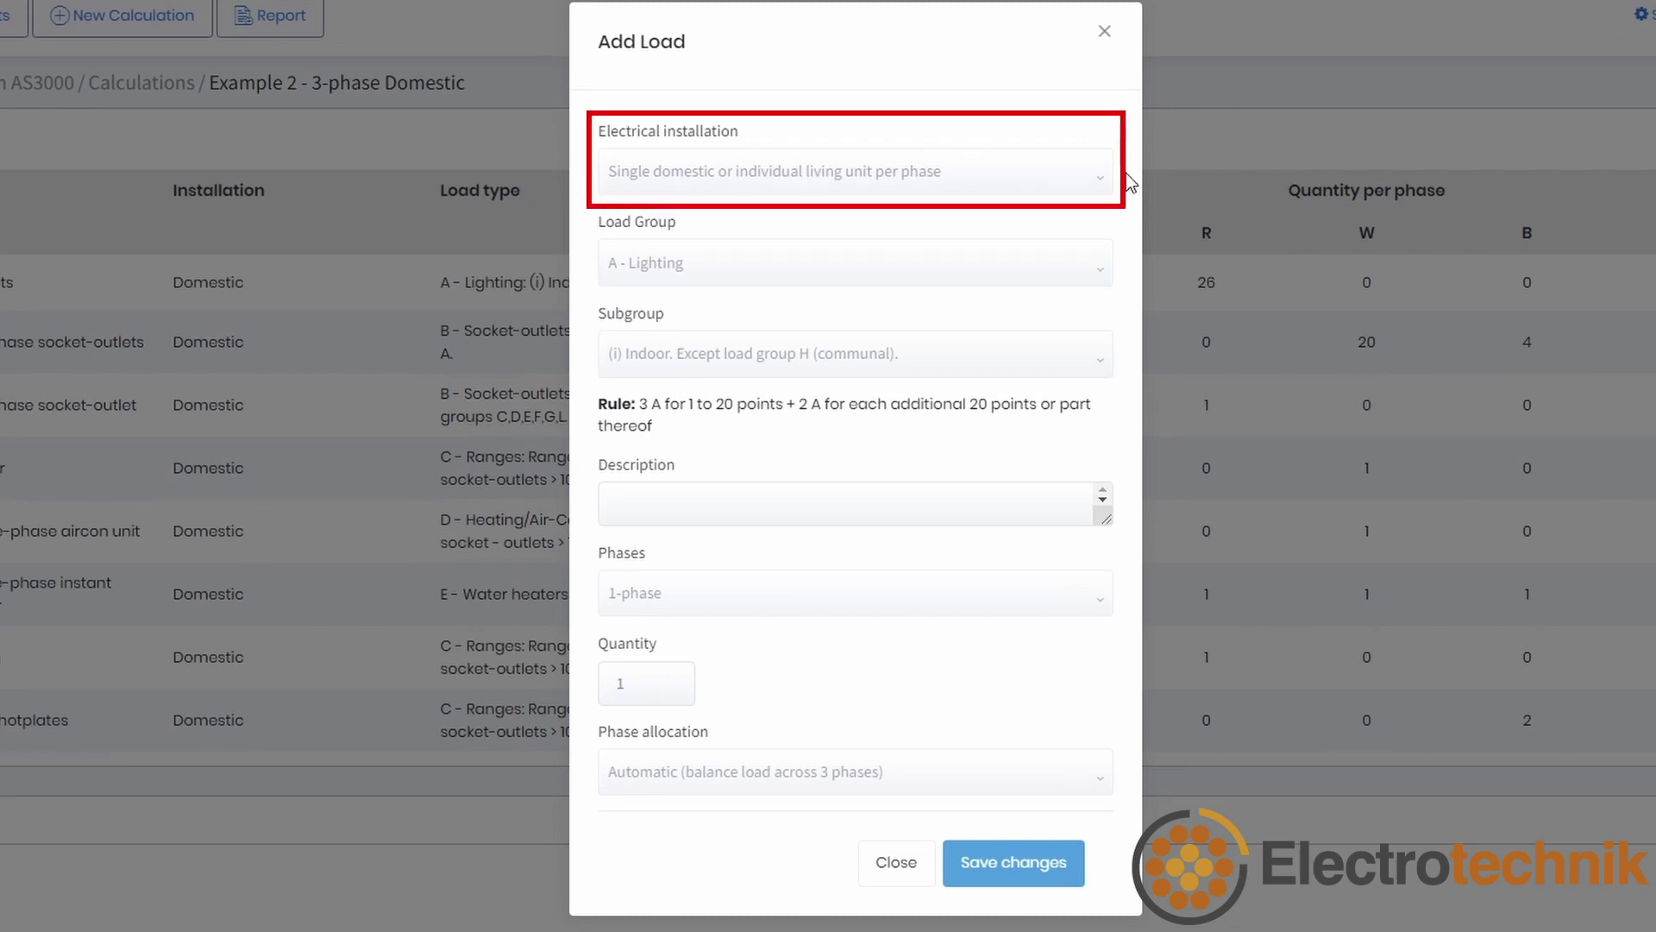
{"action": "left_click", "coordinate": [1116, 178]}
{"action": "scroll", "coordinate": [1099, 262], "scroll_direction": "down", "scroll_amount": 1}
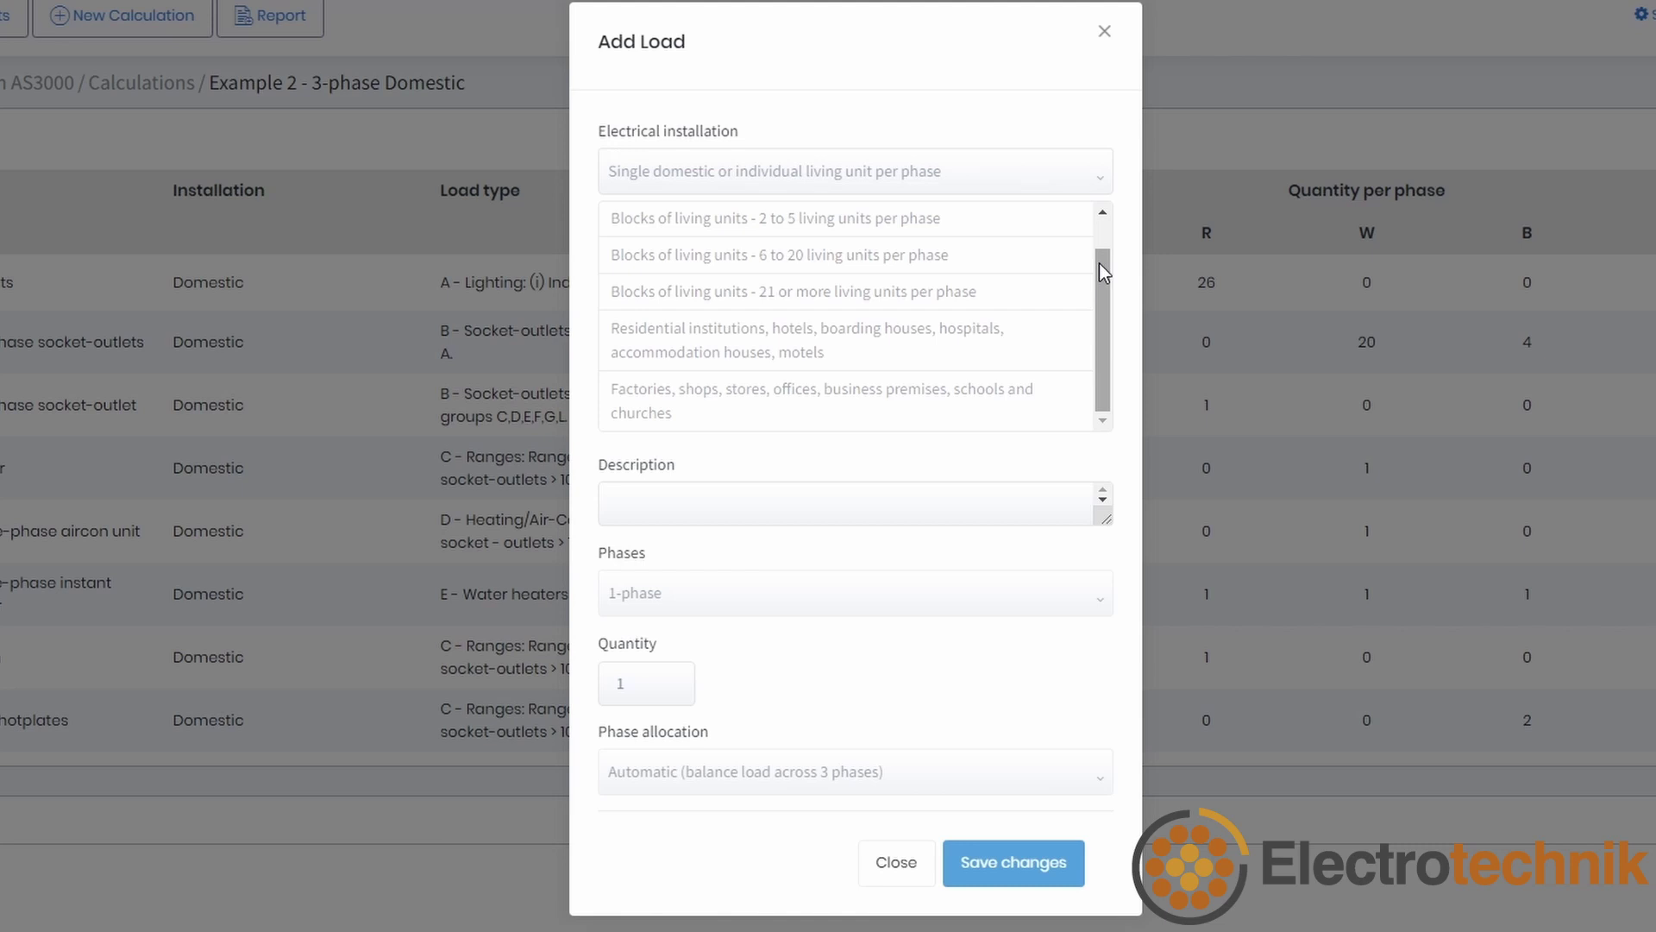
{"action": "left_click", "coordinate": [1107, 178]}
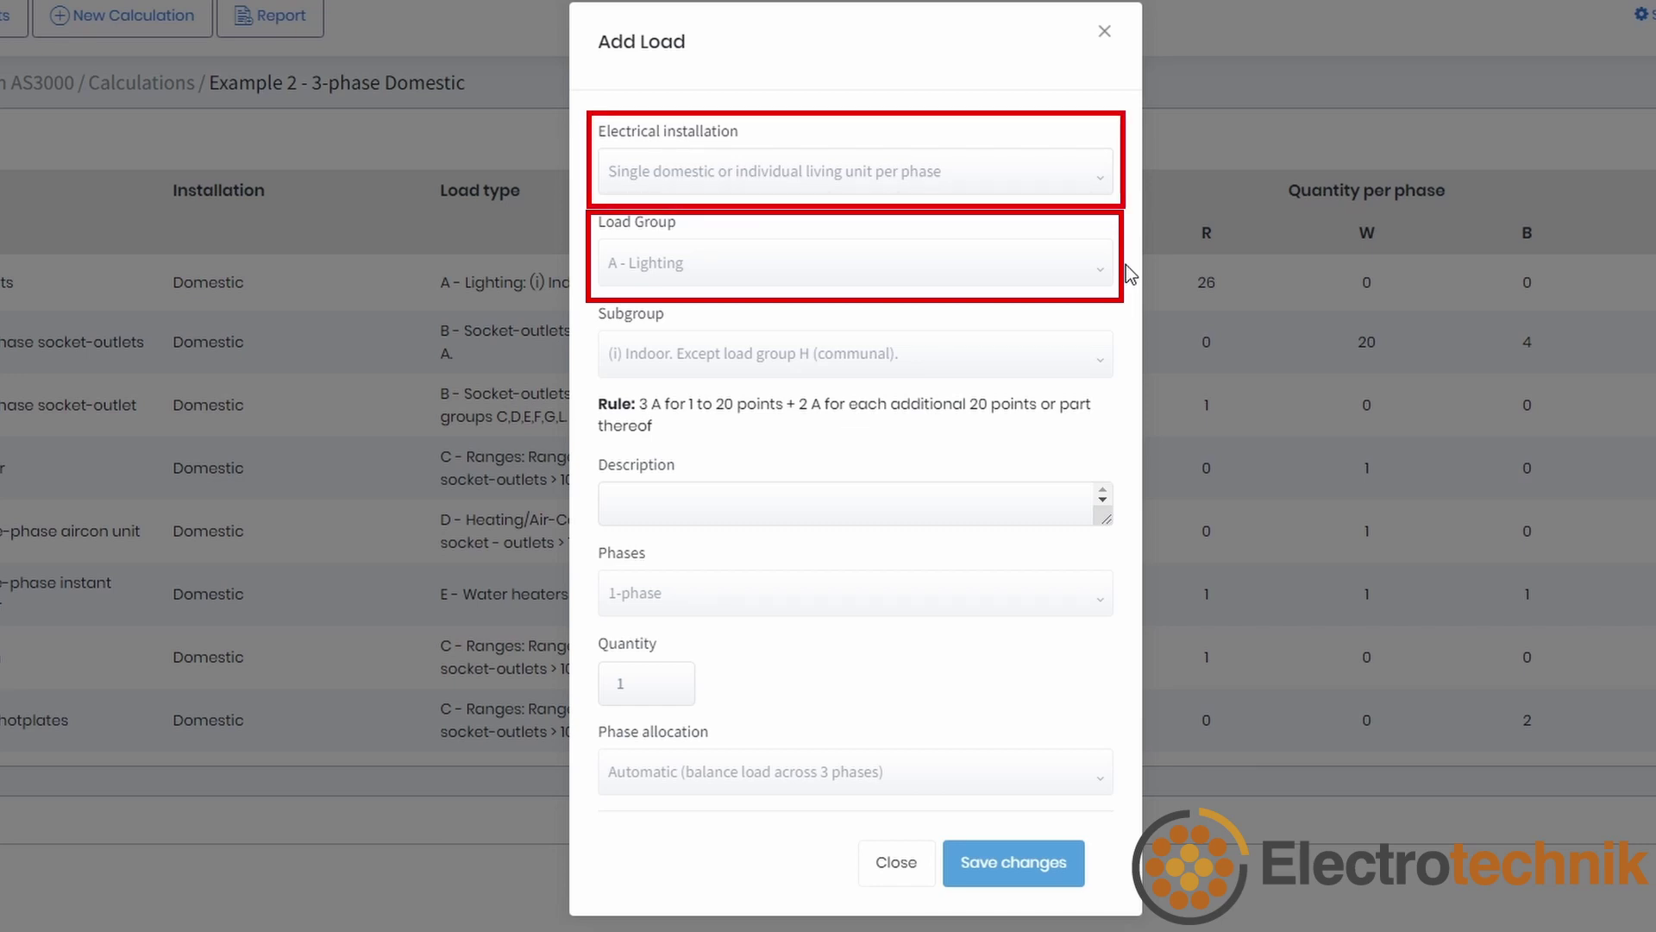
{"action": "left_click", "coordinate": [1078, 275]}
{"action": "scroll", "coordinate": [1053, 380], "scroll_direction": "down", "scroll_amount": 5}
{"action": "left_click", "coordinate": [1013, 500]}
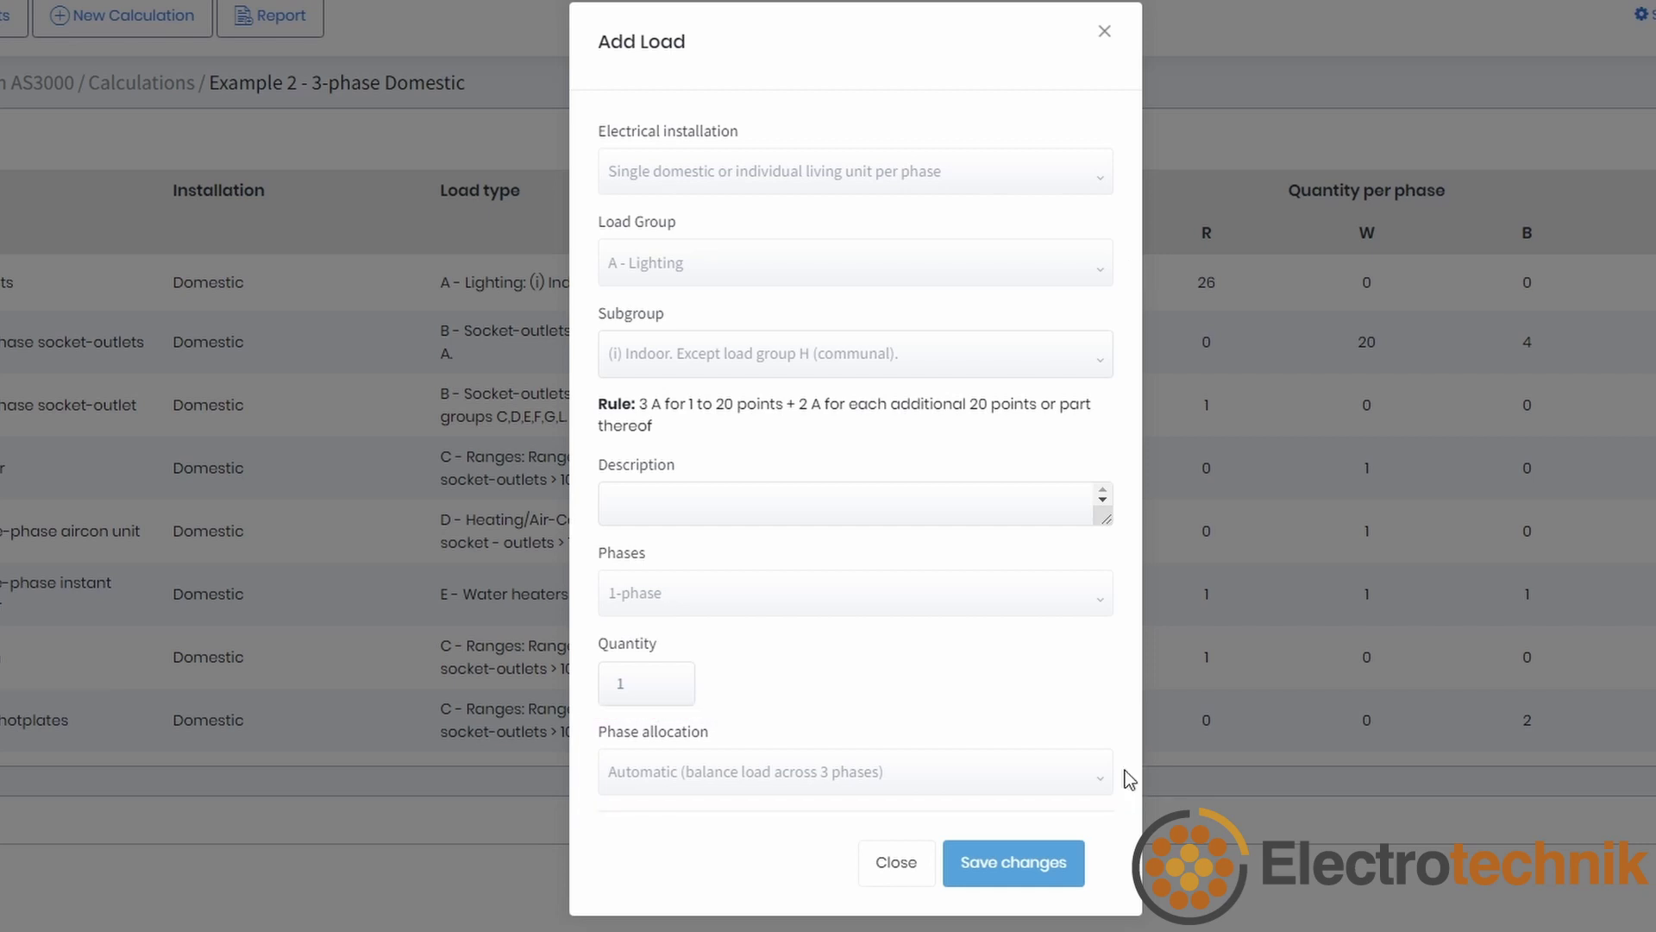
Step: Lock phase allocation to per-phase quantities with one unit each on red, white and blue
{"action": "left_click", "coordinate": [1087, 779]}
{"action": "left_click", "coordinate": [987, 852]}
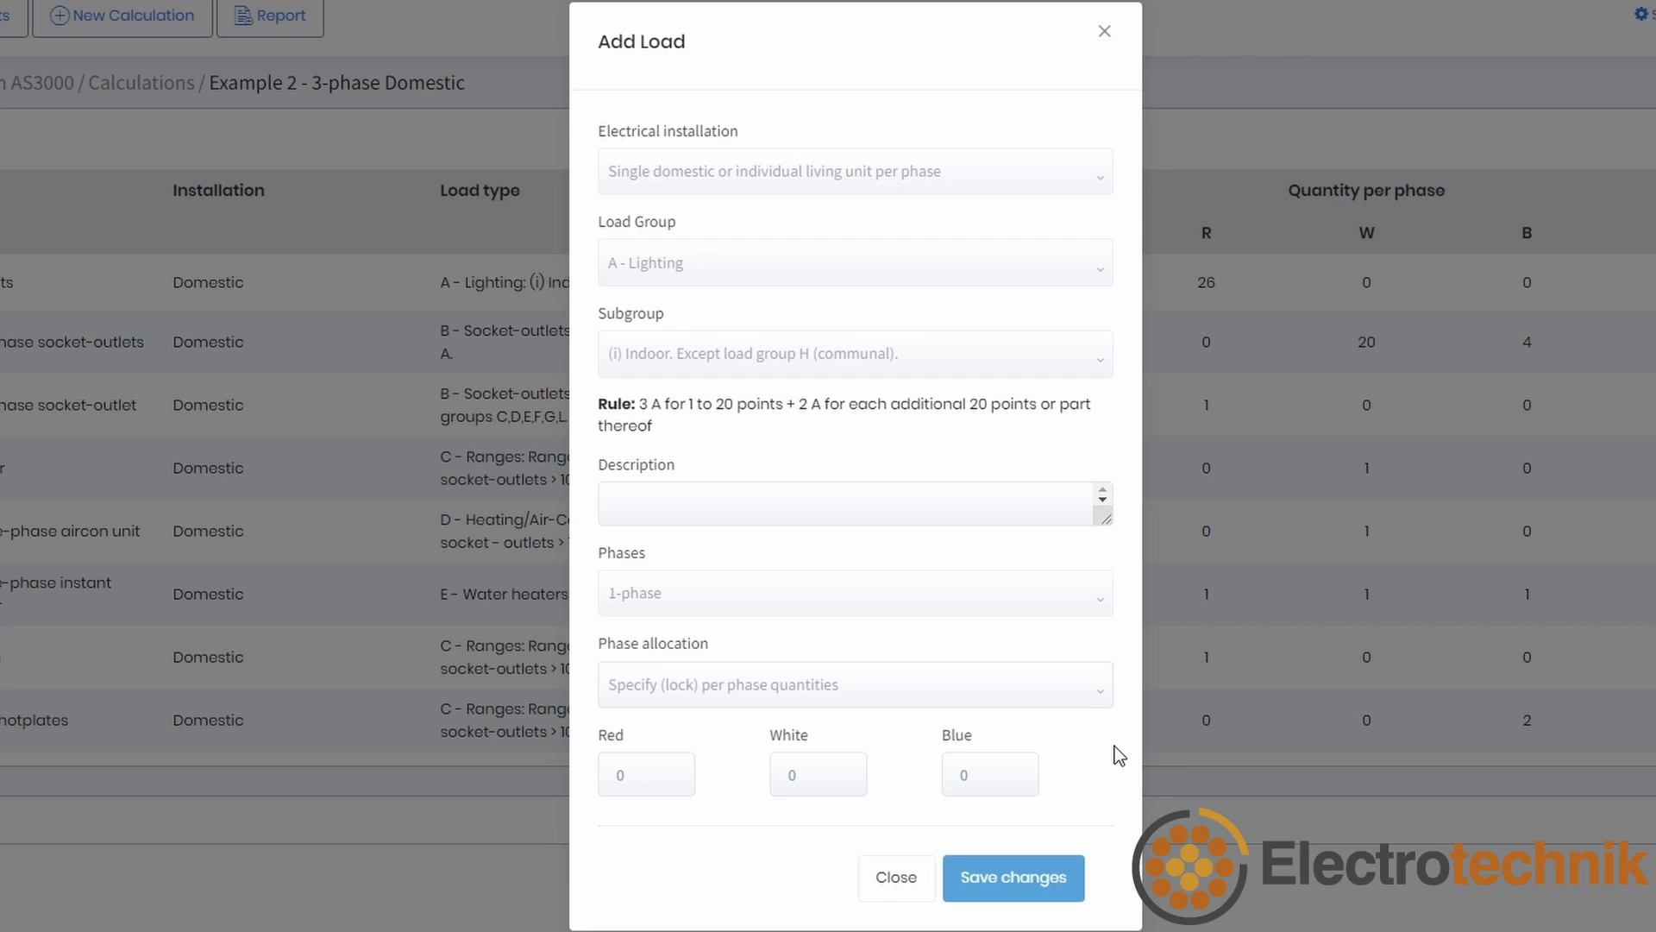
{"action": "left_click", "coordinate": [669, 768]}
{"action": "left_click", "coordinate": [836, 768]}
{"action": "left_click", "coordinate": [1010, 769]}
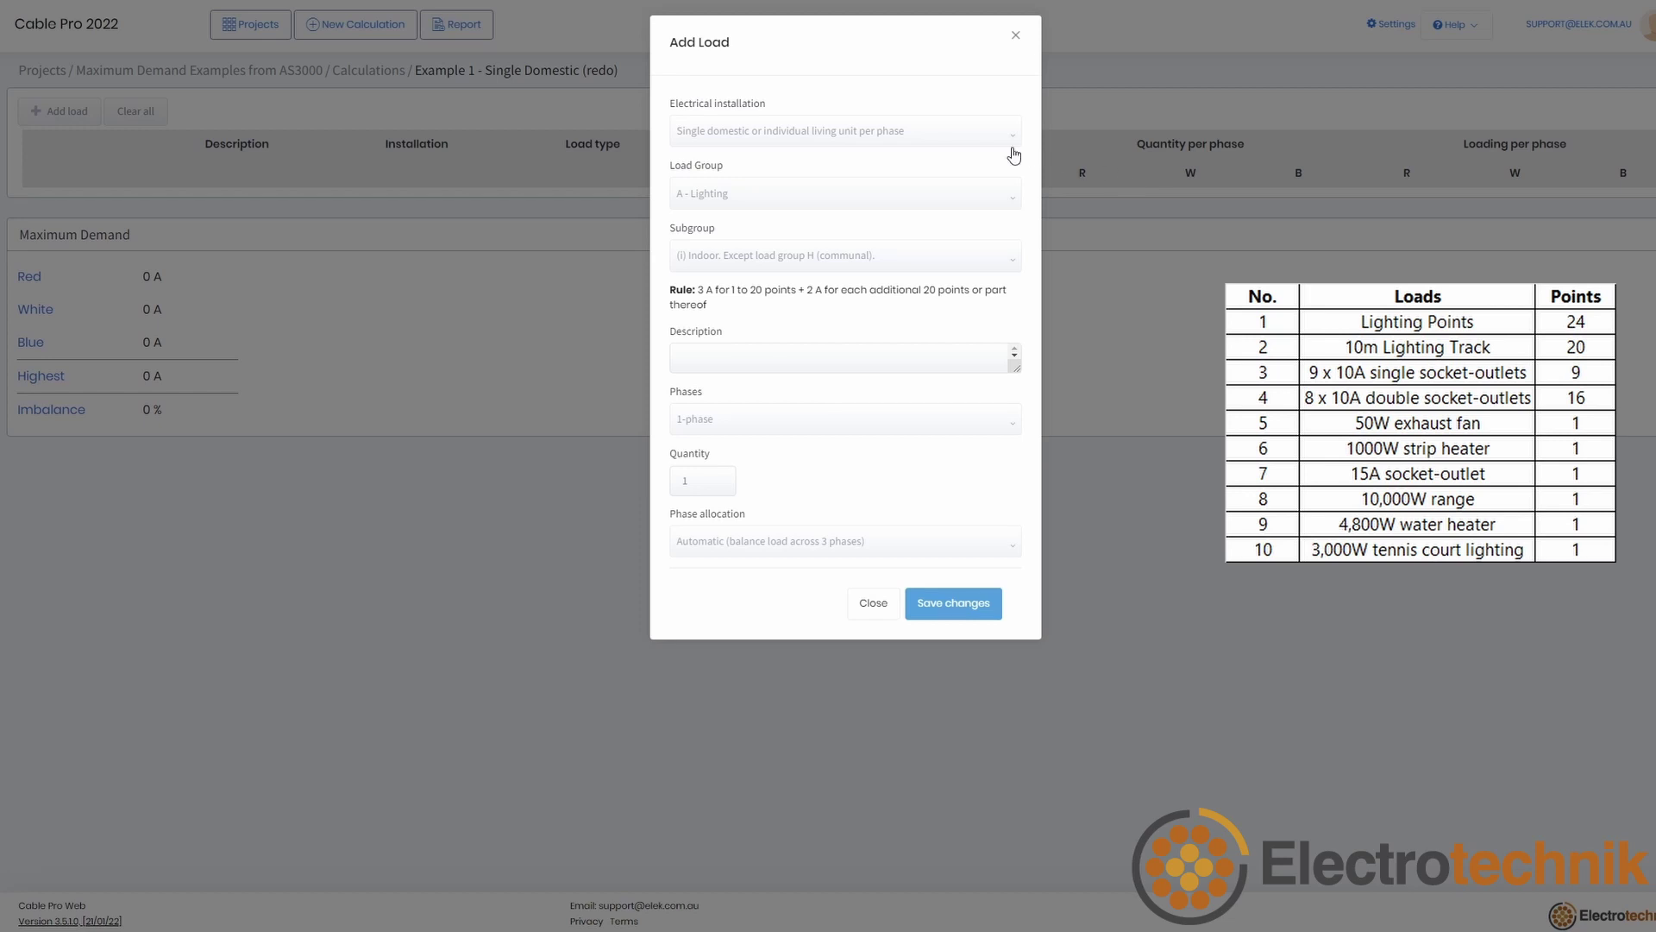
Step: Add a single-domestic '24 lighting' load locked to 24 on the red phase
{"action": "left_click", "coordinate": [954, 137]}
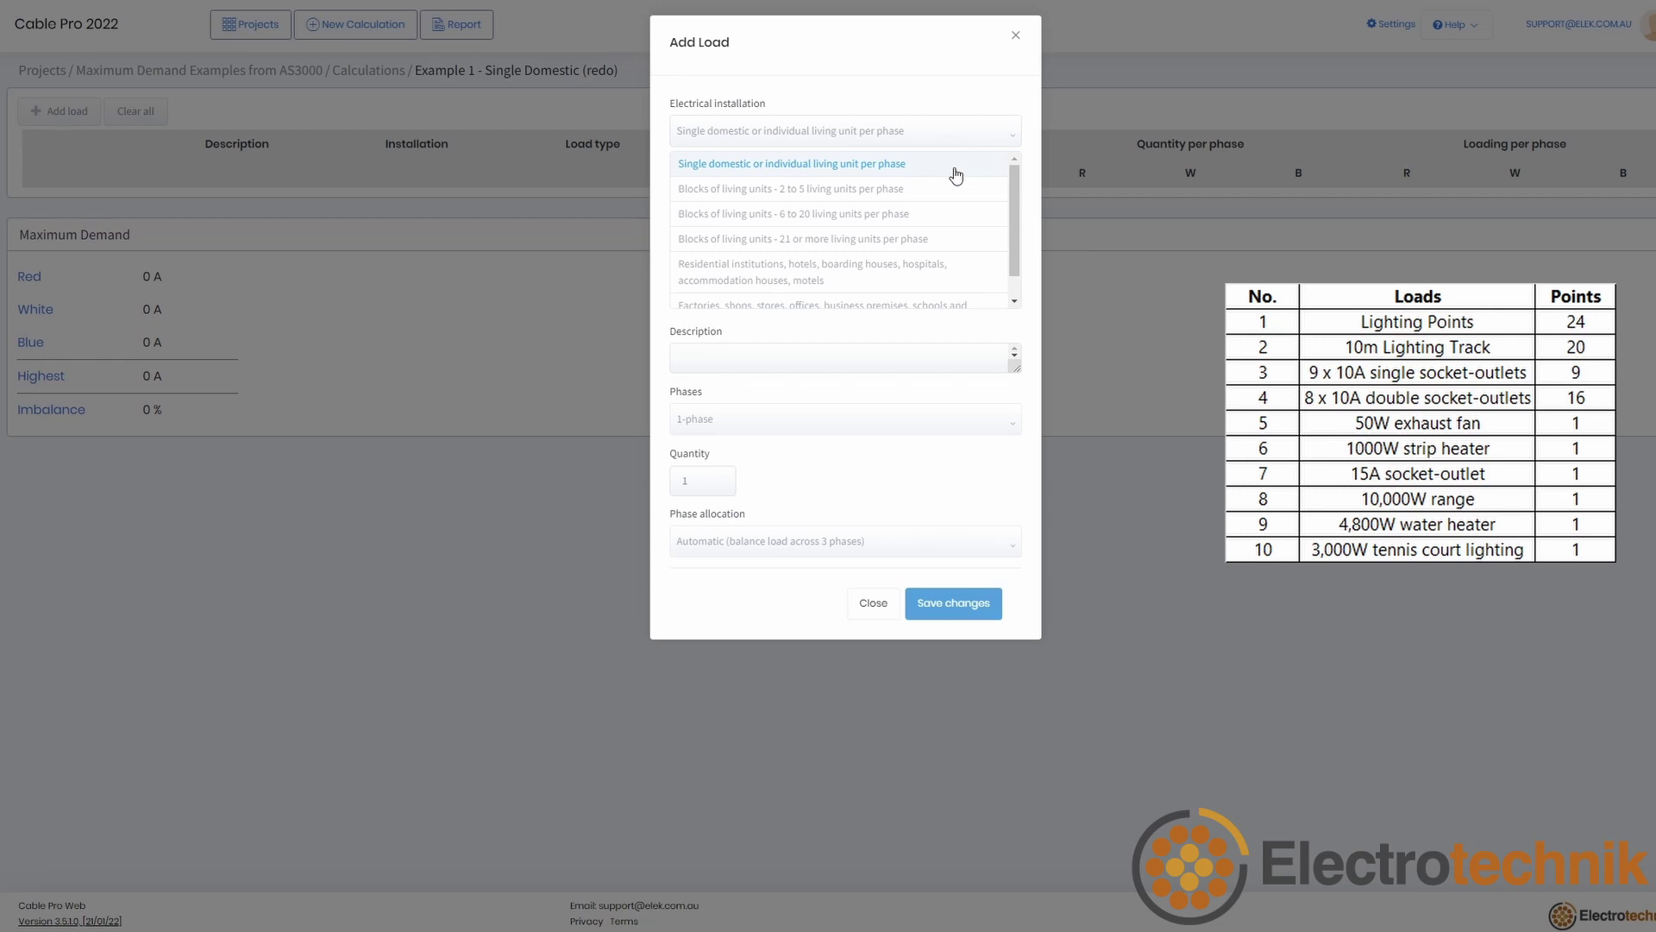
{"action": "left_click", "coordinate": [956, 176]}
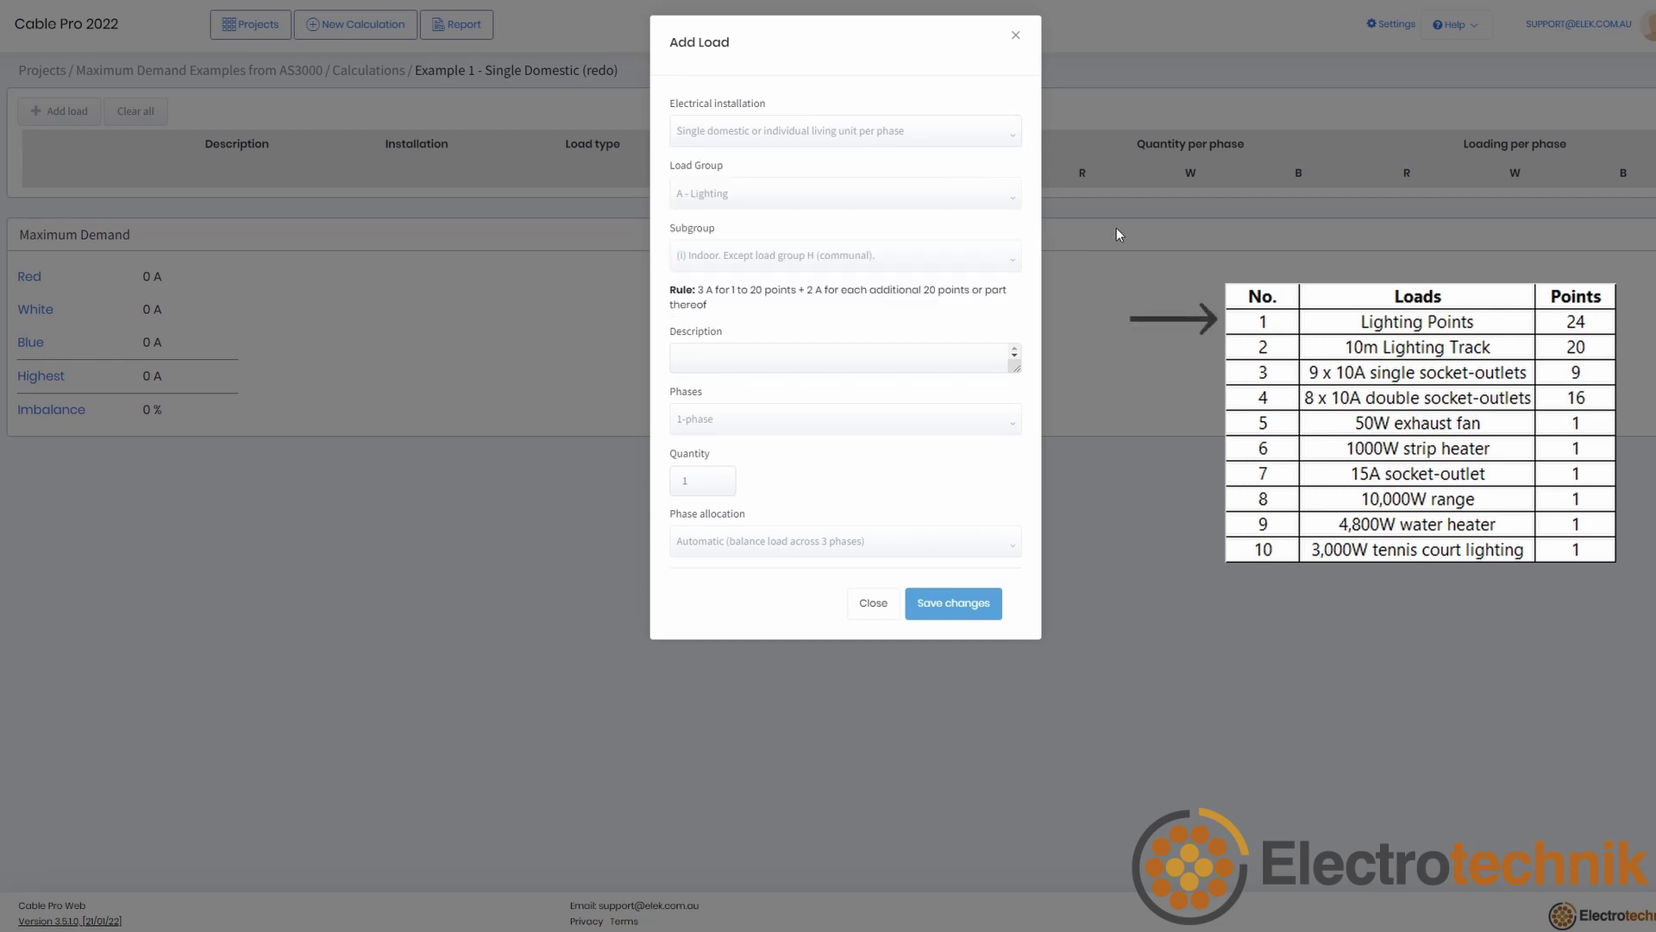
{"action": "left_click", "coordinate": [875, 362]}
{"action": "type", "text": "24 lighting points"}
{"action": "left_click", "coordinate": [843, 554]}
{"action": "left_click", "coordinate": [825, 598]}
{"action": "left_click", "coordinate": [701, 552]}
{"action": "type", "text": "24"}
{"action": "left_click", "coordinate": [970, 613]}
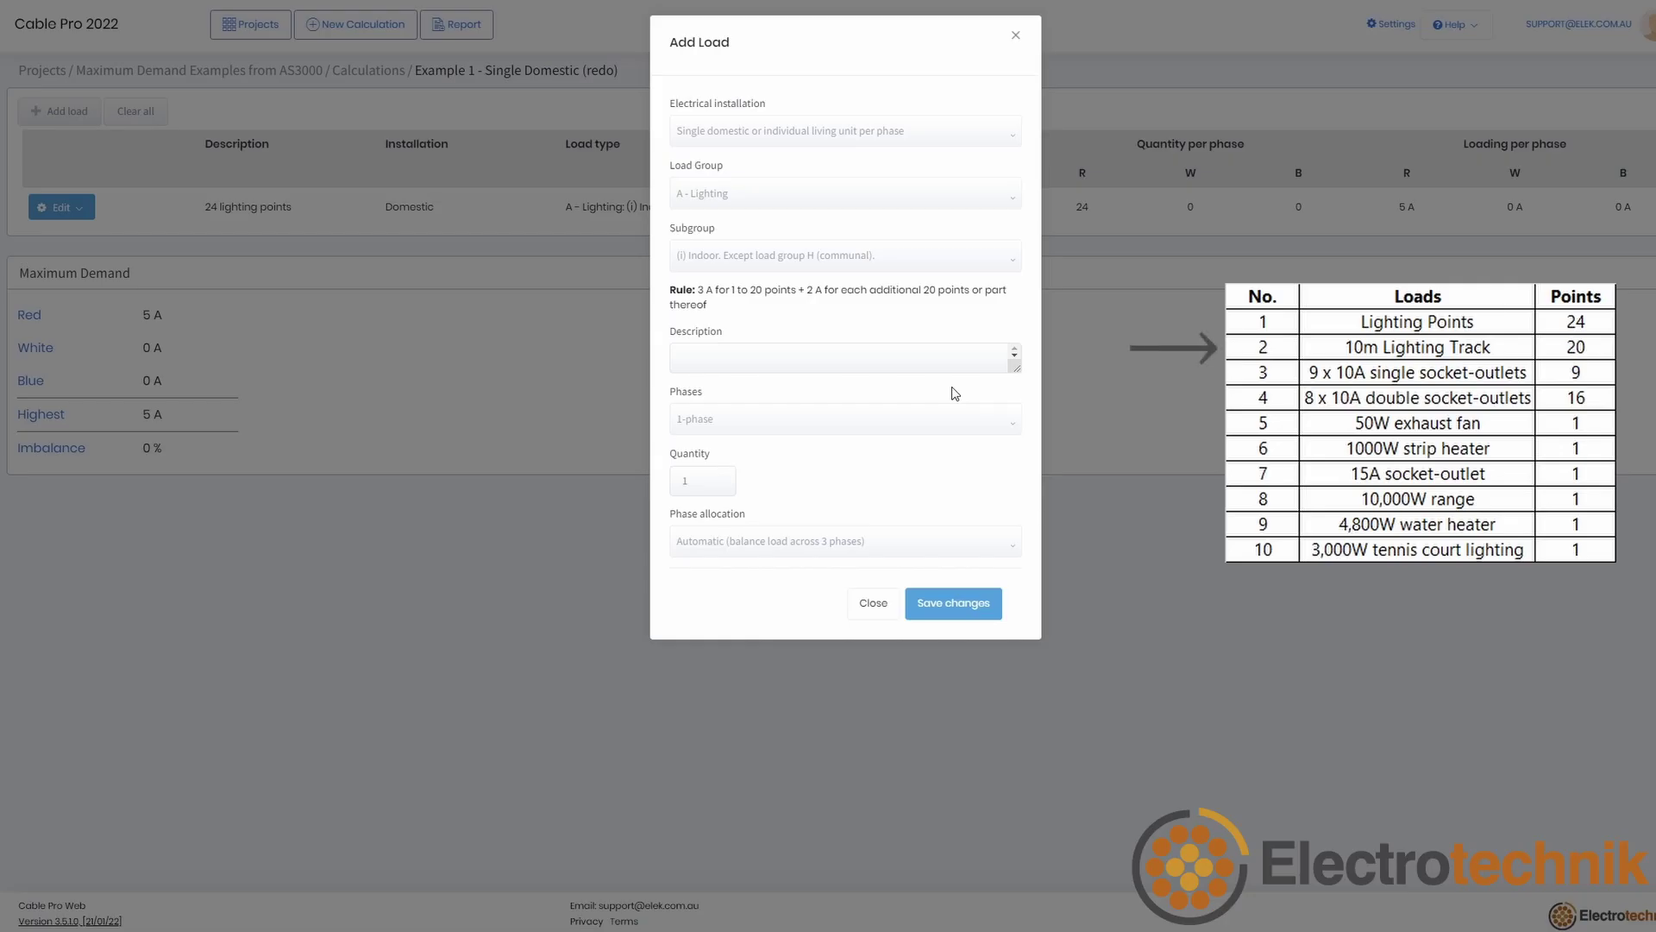
Step: Add the 10 m lighting track load locked to 20 on the red phase
{"action": "left_click", "coordinate": [931, 369]}
{"action": "type", "text": "10 m ligyhting track"}
{"action": "left_click", "coordinate": [759, 543]}
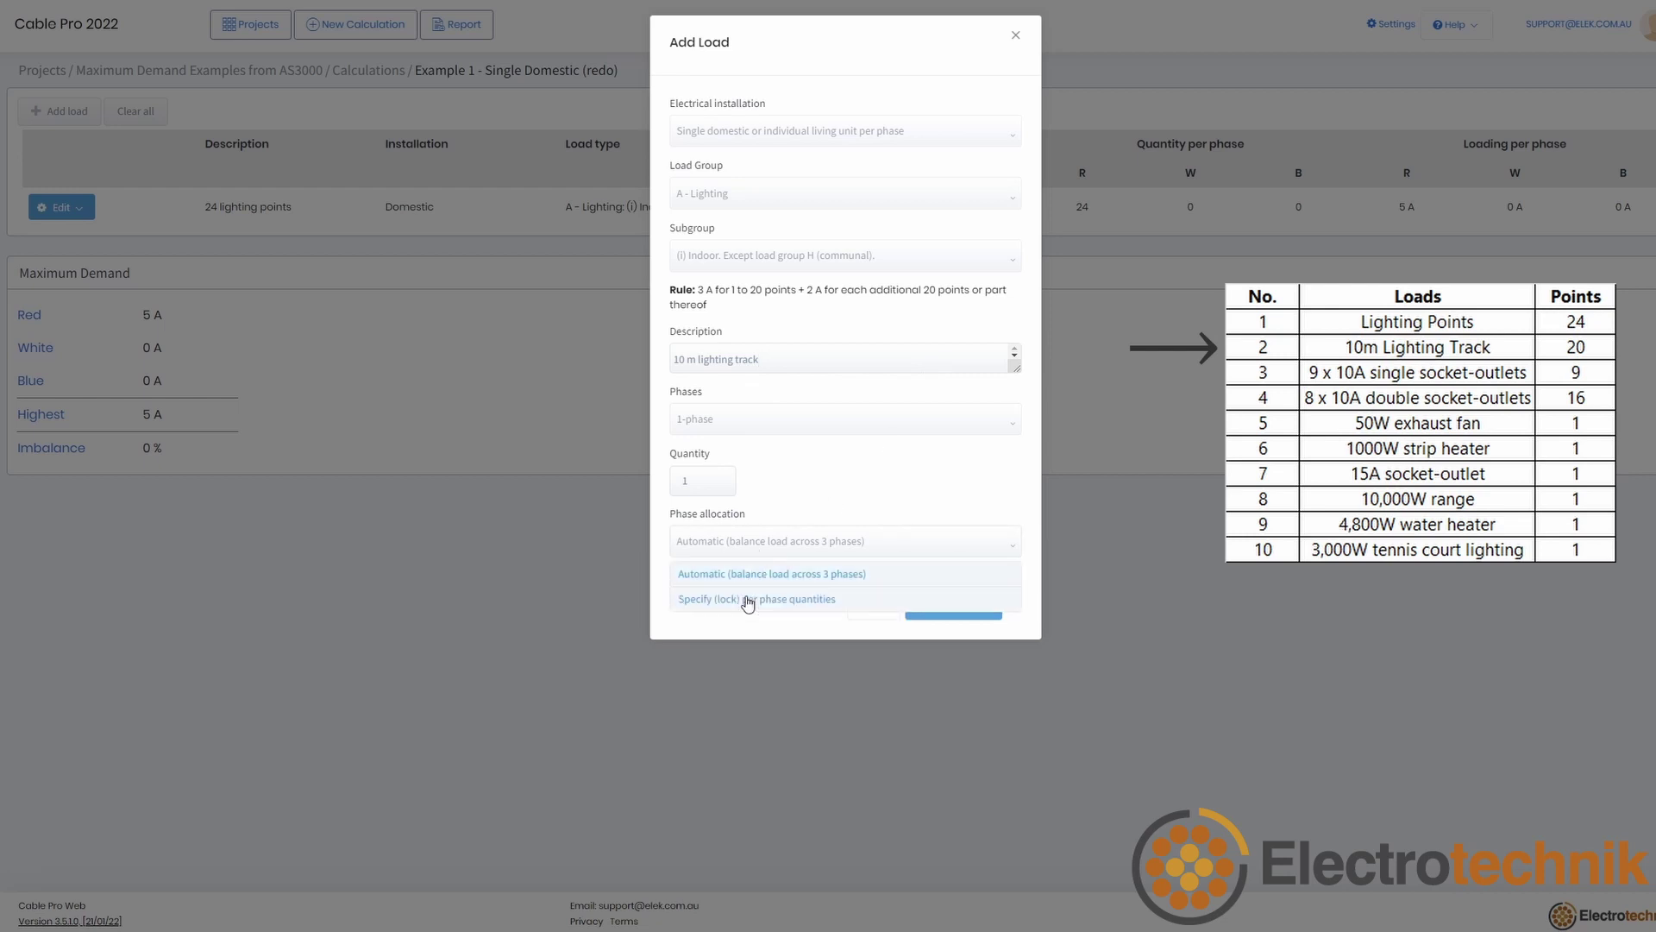
{"action": "left_click", "coordinate": [749, 602]}
{"action": "left_click", "coordinate": [694, 553]}
{"action": "type", "text": "20"}
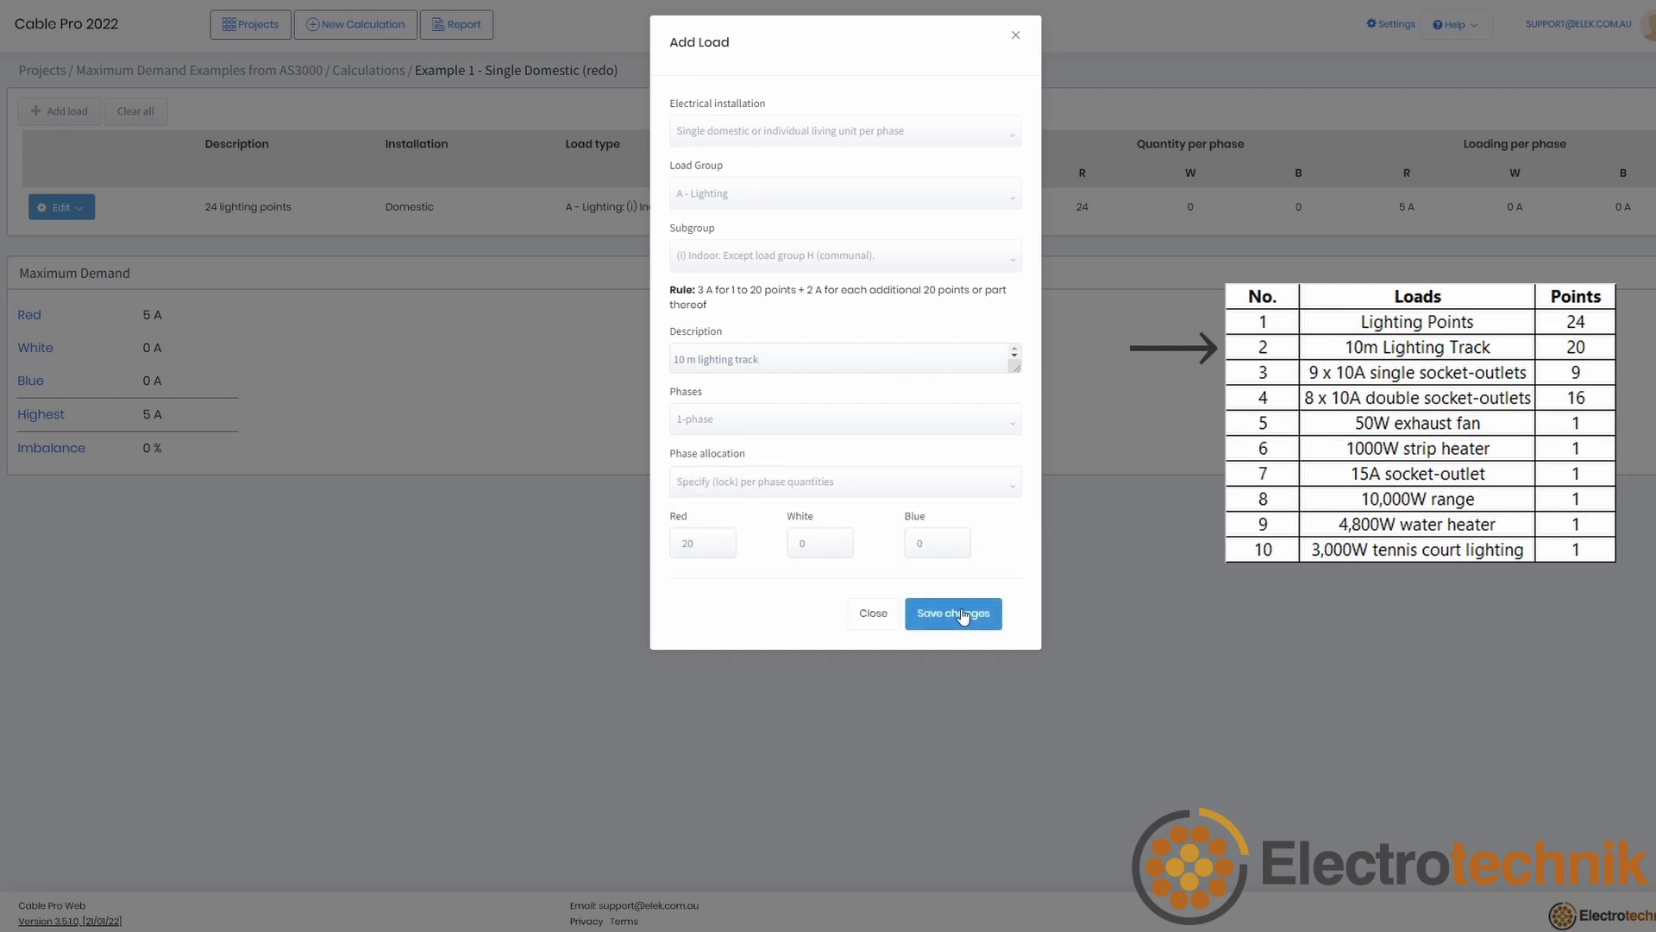
{"action": "left_click", "coordinate": [964, 618]}
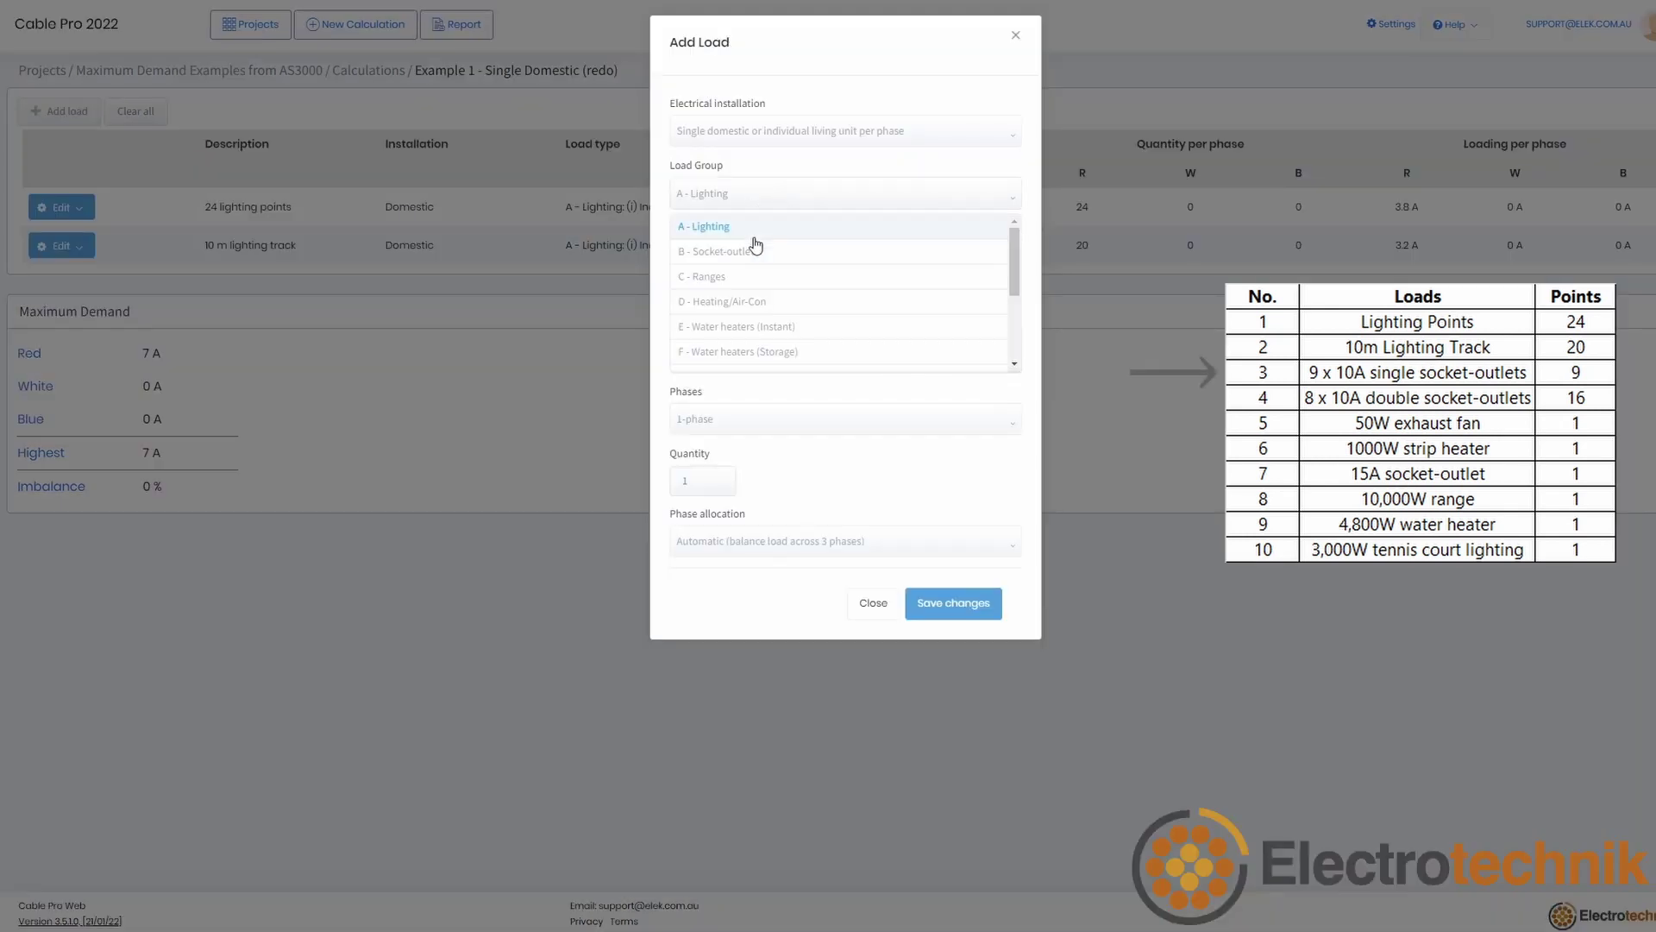
Step: Add '9 10 A single socket-outlets' as a socket-outlet load locked to 9 on red
{"action": "left_click", "coordinate": [742, 249]}
{"action": "left_click", "coordinate": [729, 369]}
{"action": "type", "text": "9 10 A single socket-outlets"}
{"action": "left_click", "coordinate": [759, 541]}
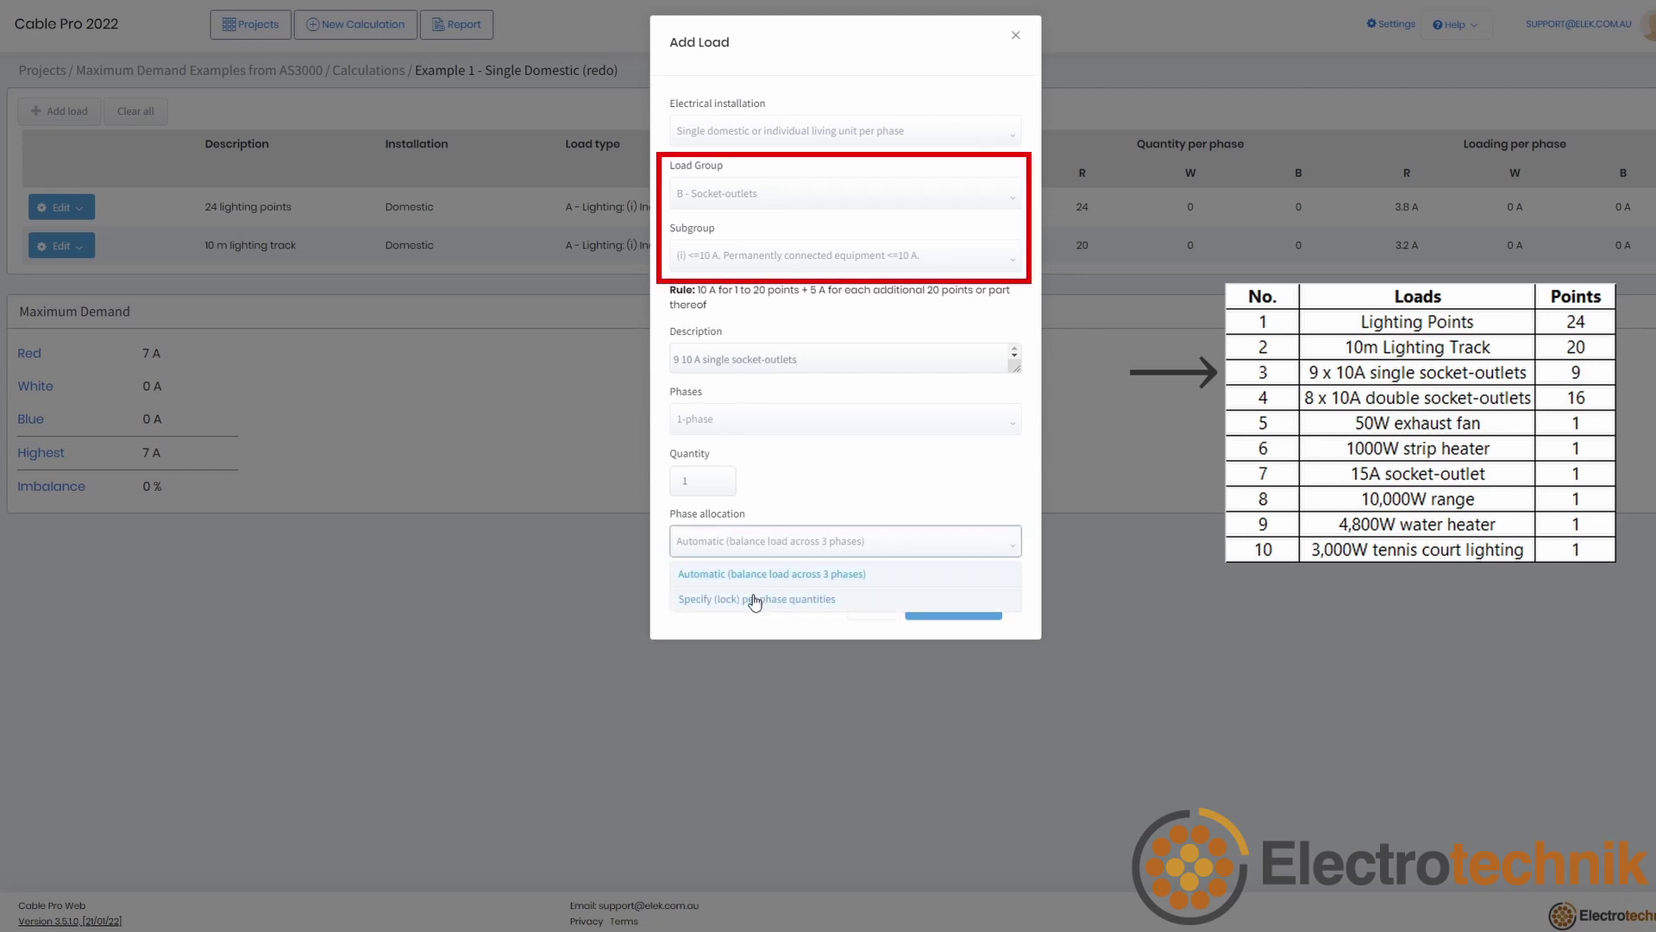
{"action": "left_click", "coordinate": [755, 601]}
{"action": "left_click", "coordinate": [702, 543]}
{"action": "type", "text": "9"}
{"action": "left_click", "coordinate": [953, 614]}
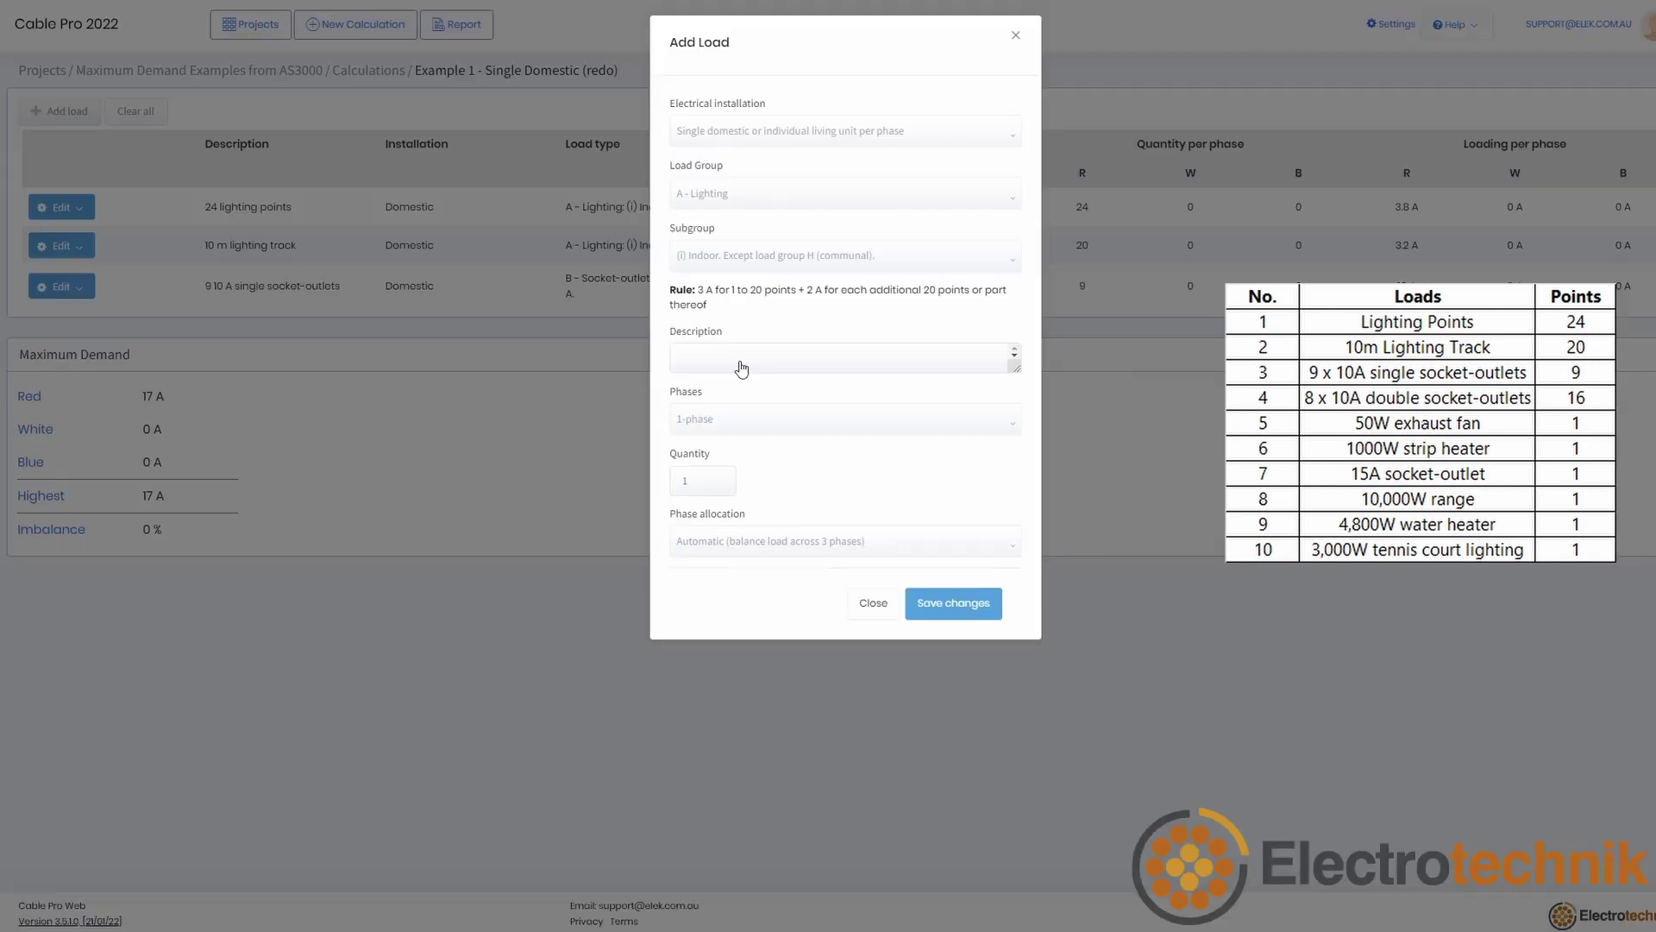
Step: Add '8 10 A double-socket outlets' as a socket-outlet load locked to 16 on red
{"action": "left_click", "coordinate": [741, 369]}
{"action": "type", "text": "8 10 A double-socket outlets"}
{"action": "left_click", "coordinate": [759, 195]}
{"action": "left_click", "coordinate": [749, 251]}
{"action": "left_click", "coordinate": [759, 541]}
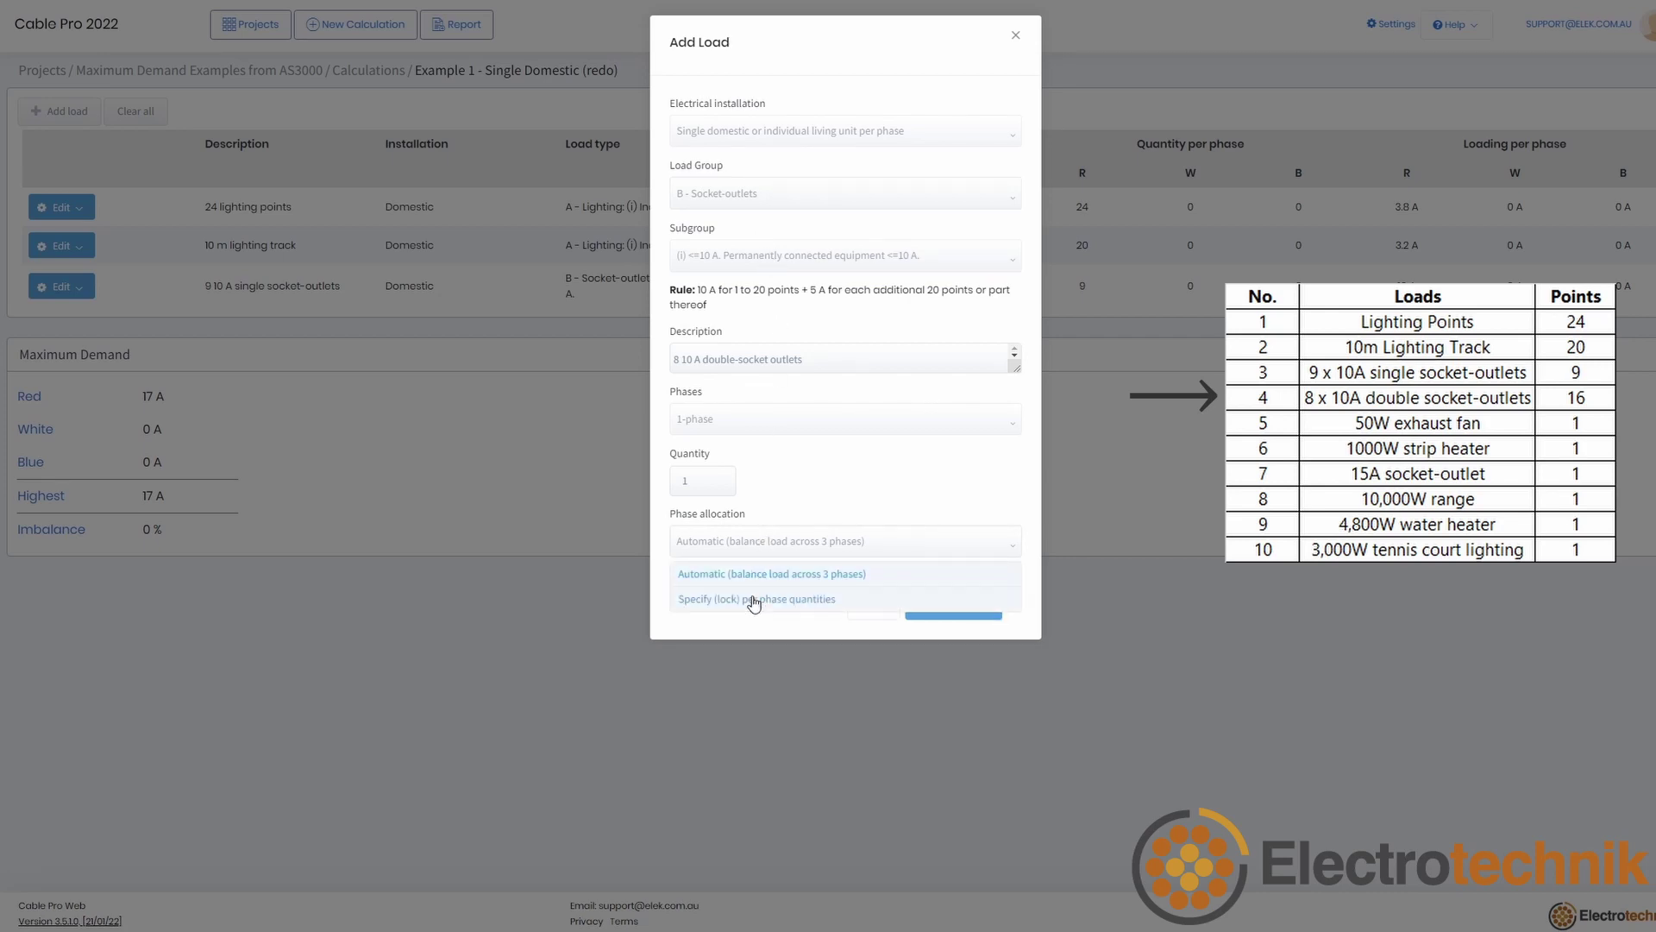
{"action": "left_click", "coordinate": [756, 598]}
{"action": "left_click", "coordinate": [671, 546]}
{"action": "type", "text": "16"}
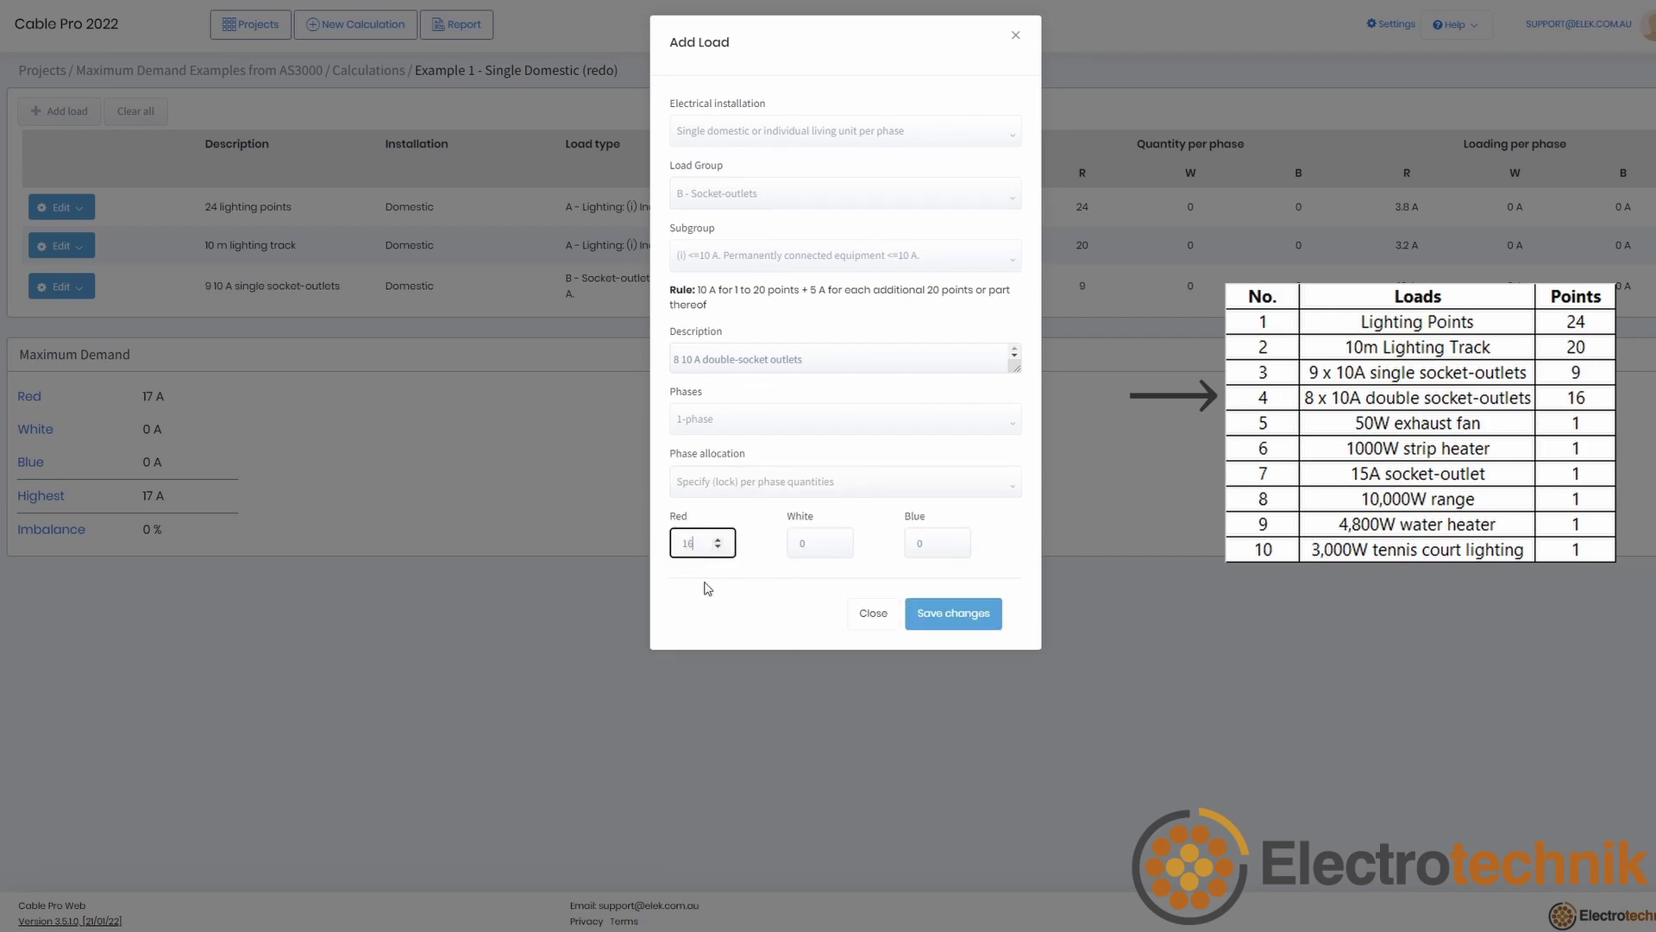
{"action": "left_click", "coordinate": [952, 614]}
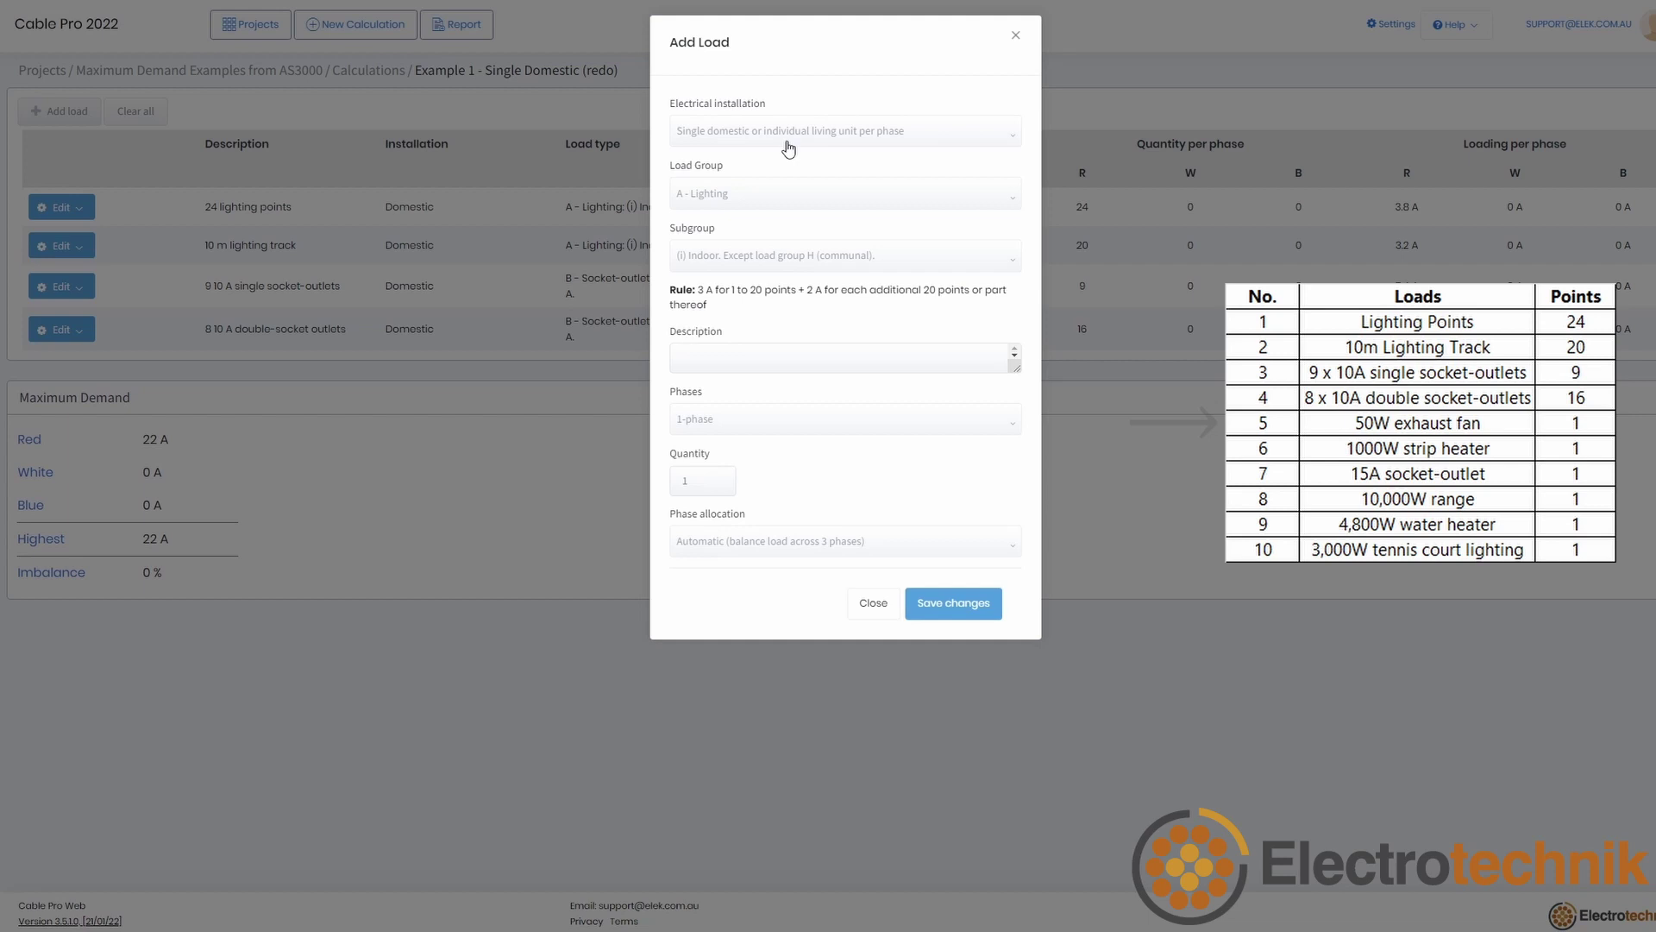
Step: Add the 50 W exhaust fan load locked to the red phase
{"action": "type", "text": "W exhaust fan"}
{"action": "left_click", "coordinate": [759, 541]}
{"action": "left_click", "coordinate": [751, 571]}
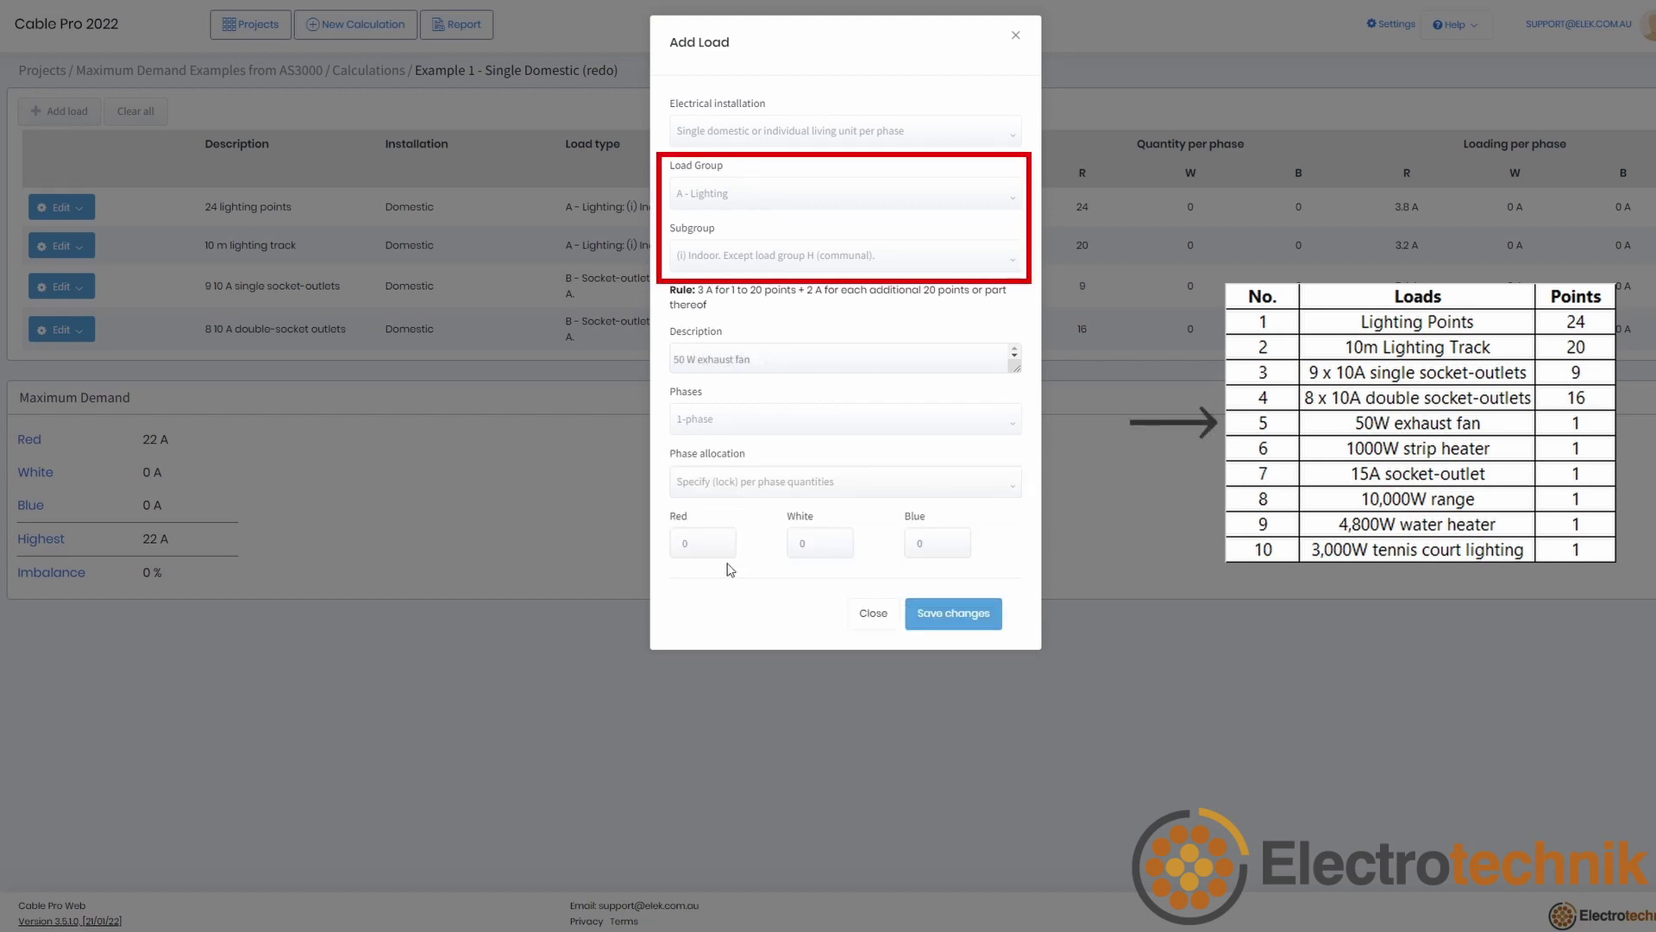
{"action": "left_click", "coordinate": [720, 543]}
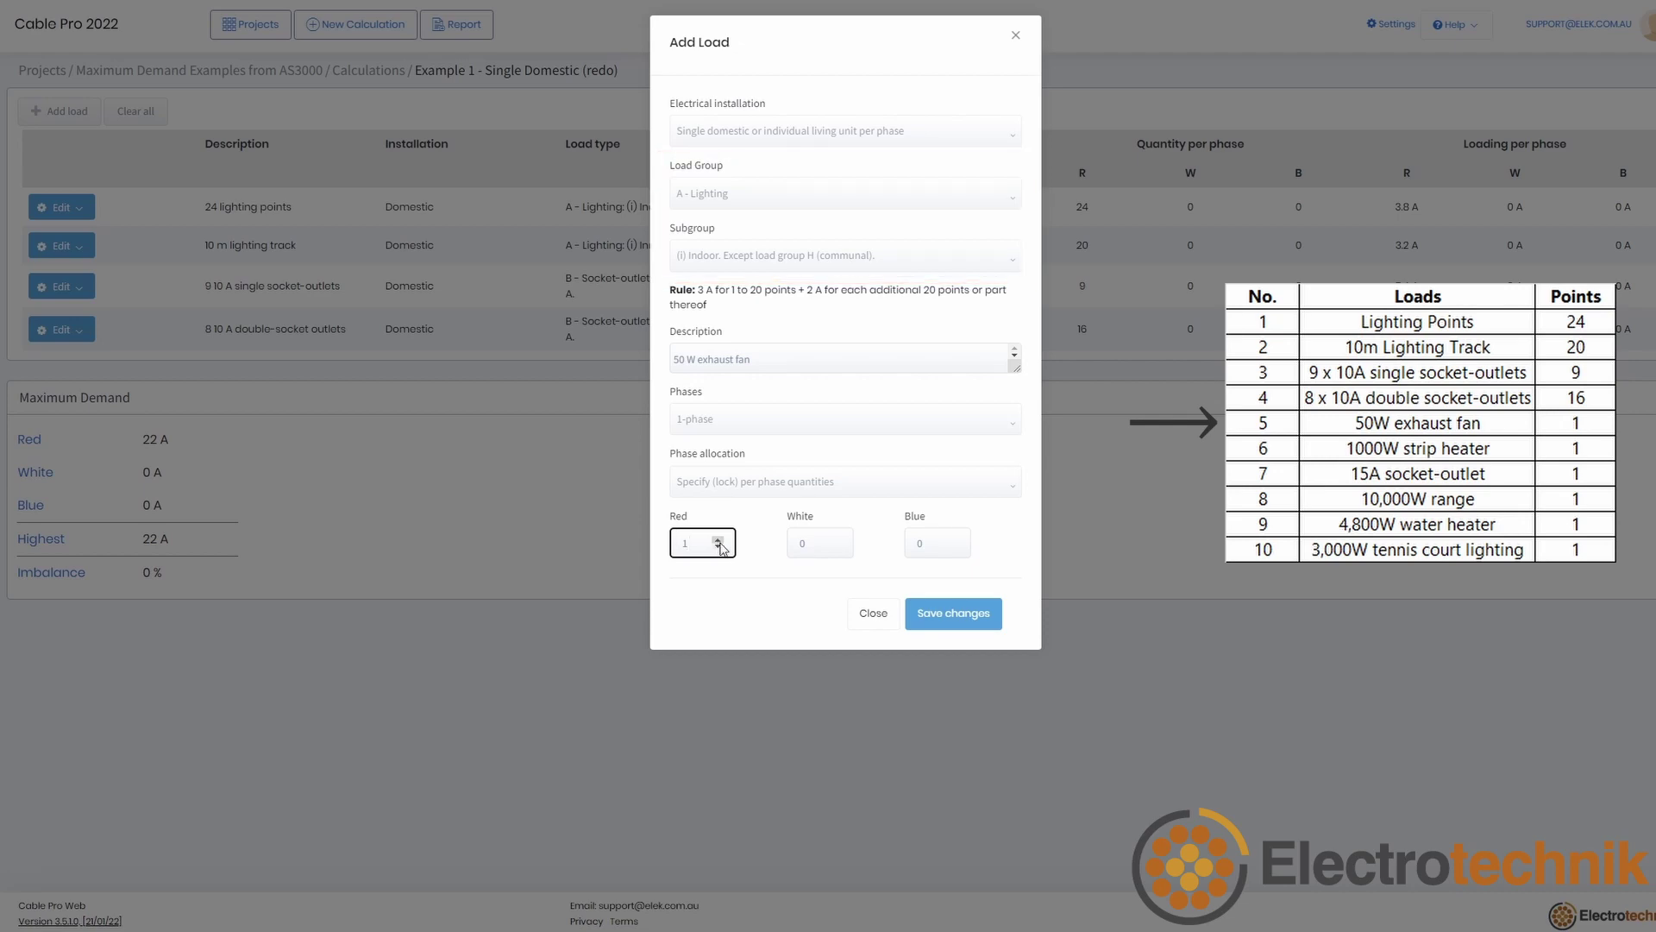
{"action": "left_click", "coordinate": [980, 614]}
Step: Add a '1000 W strip heater' socket-outlet load locked to 1 on red
{"action": "left_click", "coordinate": [61, 110]}
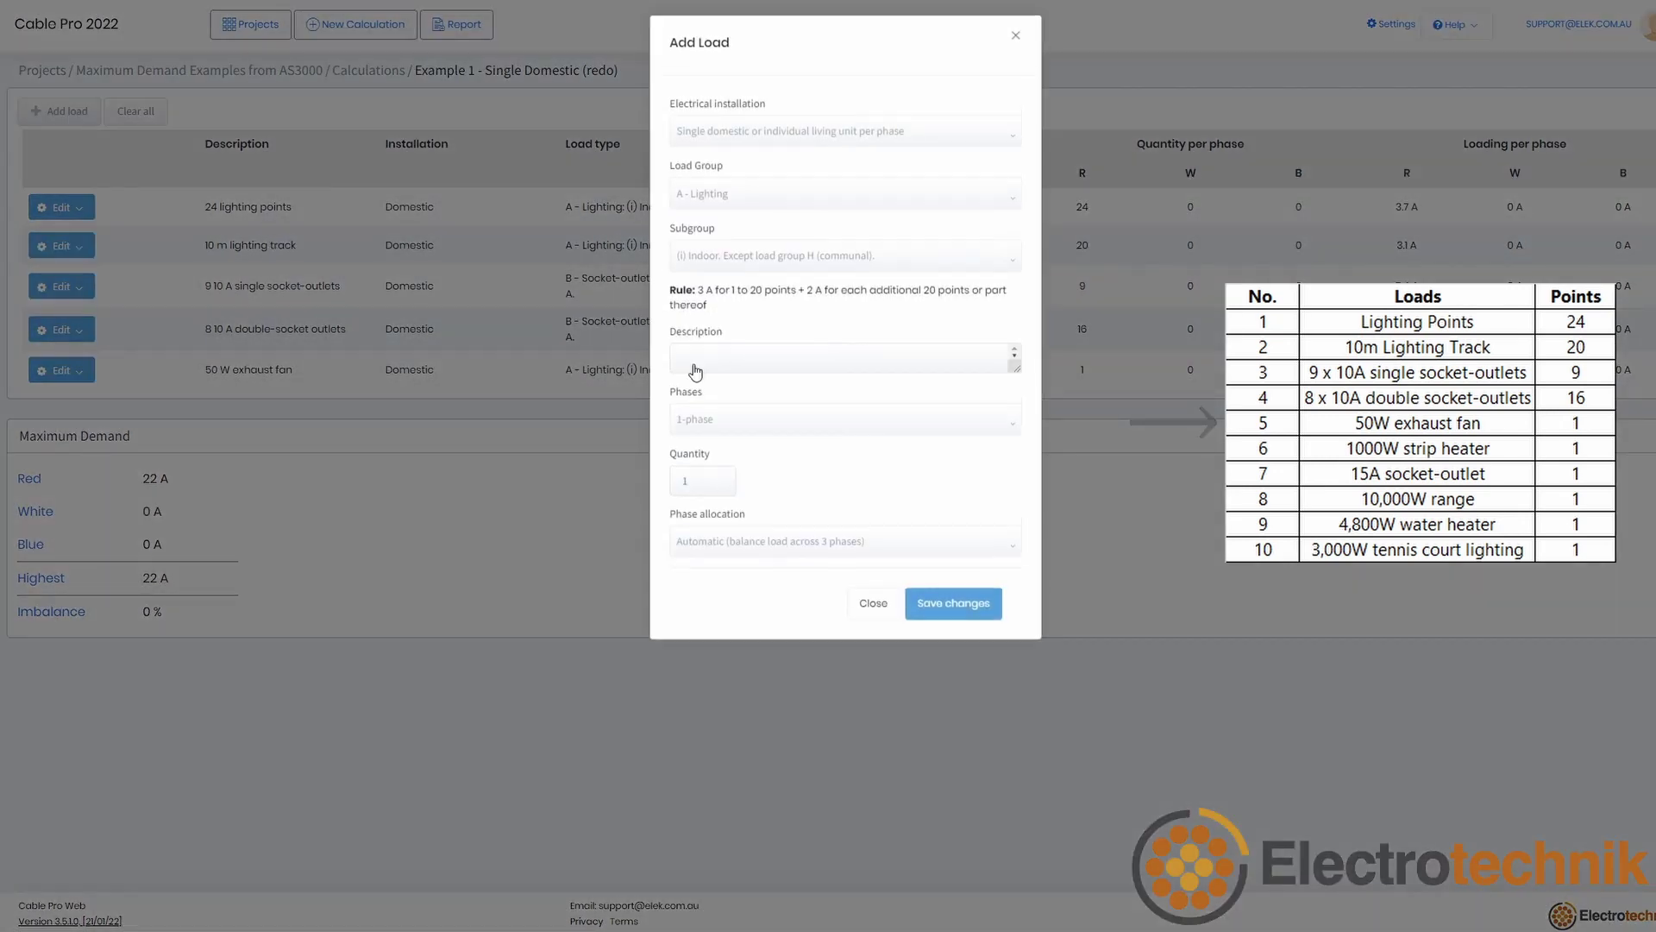
{"action": "left_click", "coordinate": [723, 194]}
{"action": "left_click", "coordinate": [719, 253]}
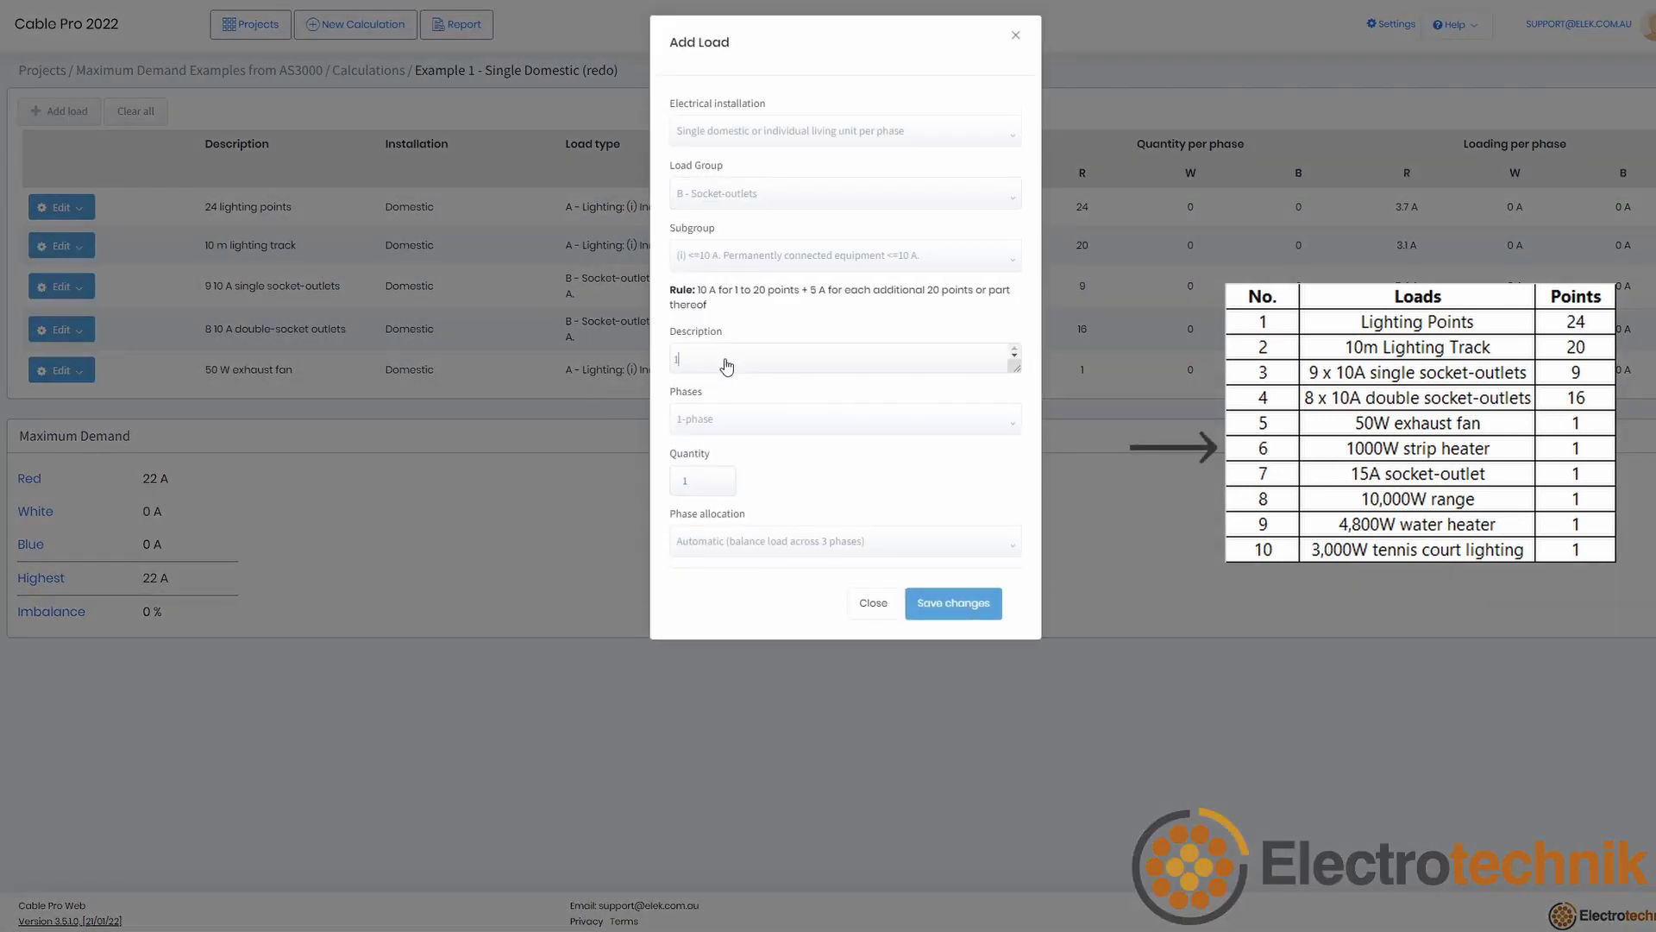
{"action": "left_click", "coordinate": [726, 359]}
{"action": "type", "text": "1000 W strip heater"}
{"action": "left_click", "coordinate": [773, 540]}
{"action": "left_click", "coordinate": [772, 560]}
{"action": "left_click", "coordinate": [721, 542]}
{"action": "type", "text": "1"}
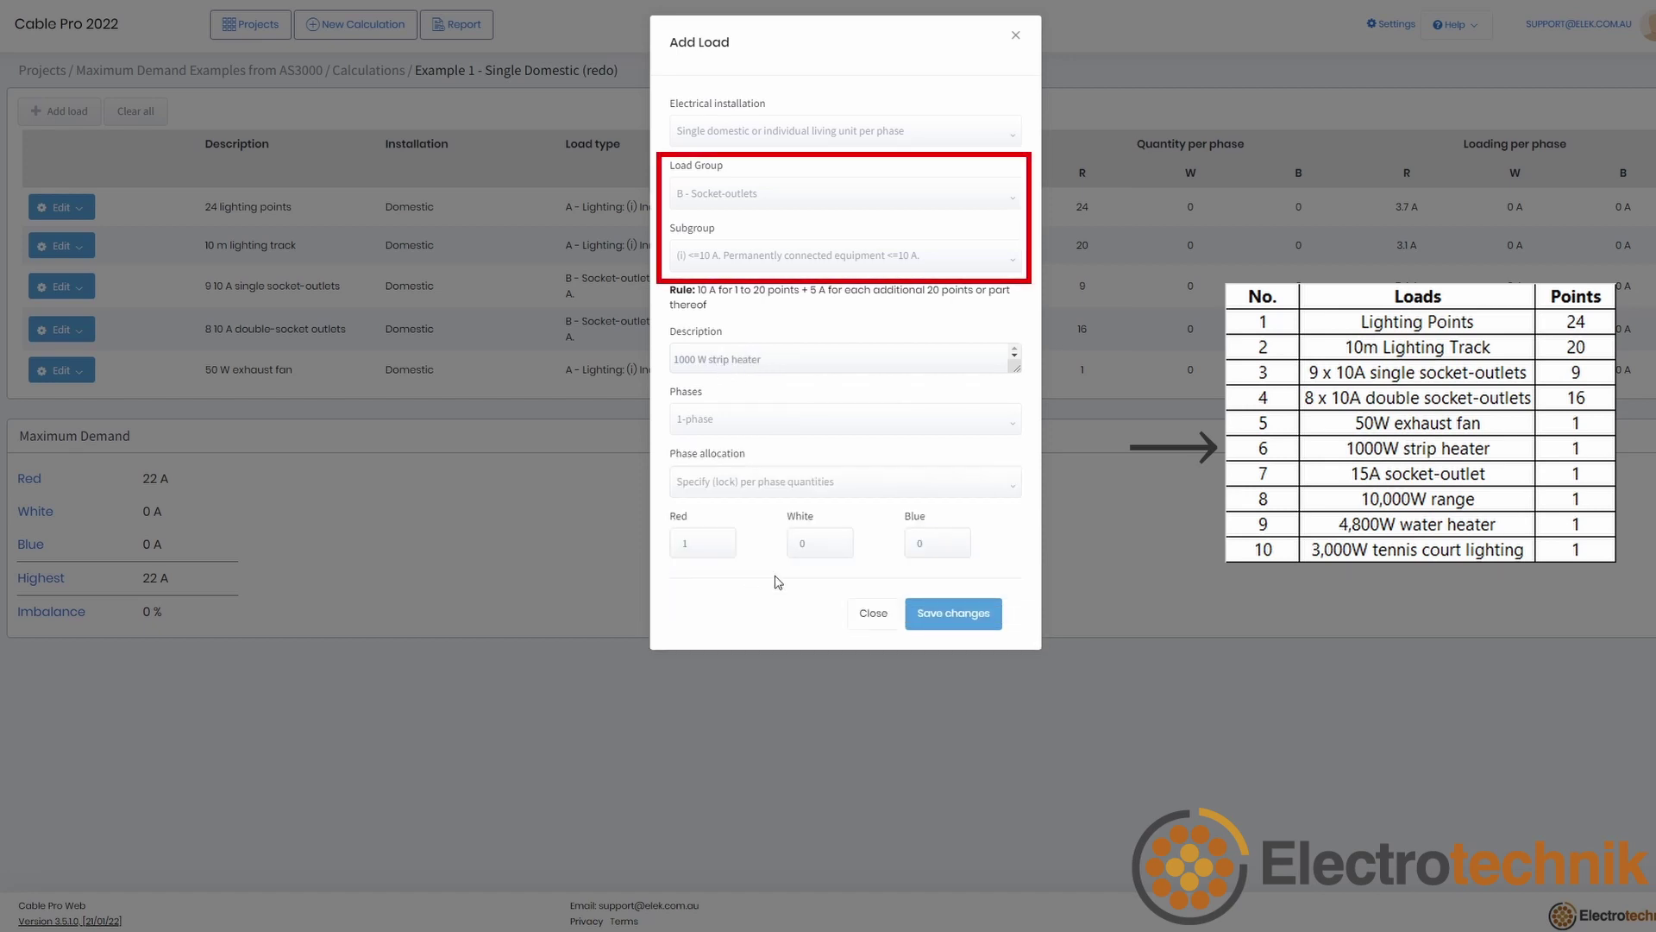
{"action": "left_click", "coordinate": [973, 616]}
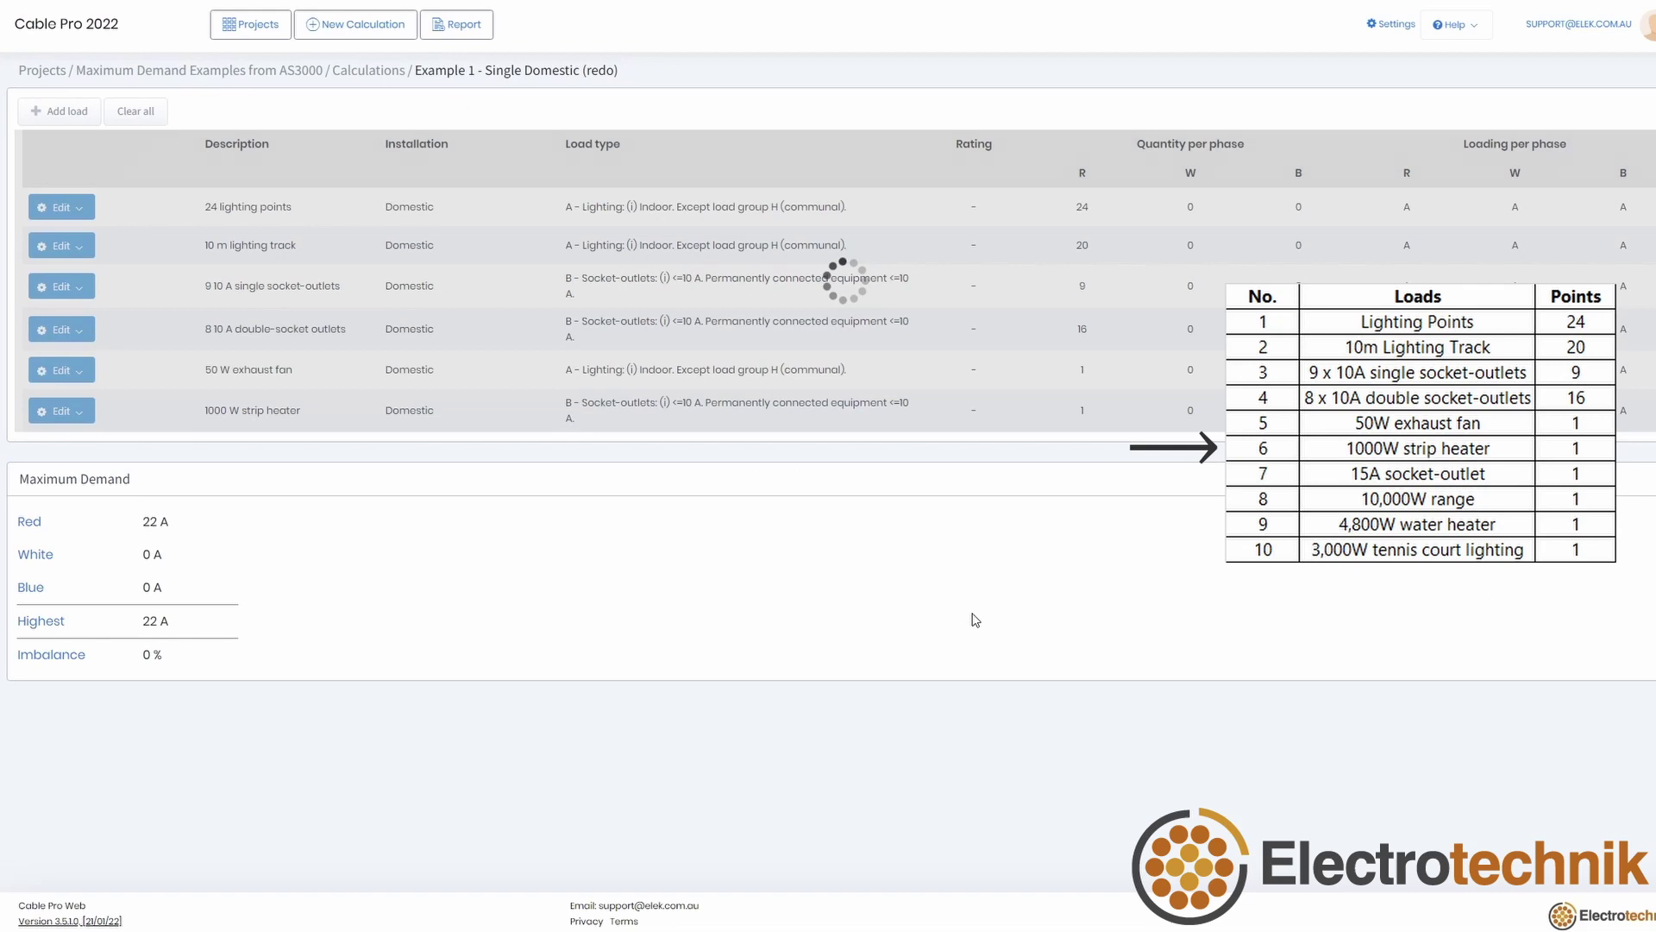
Step: Add a '15 A socket-outlet' load in the 15 A subgroup, locked to red
{"action": "left_click", "coordinate": [65, 110]}
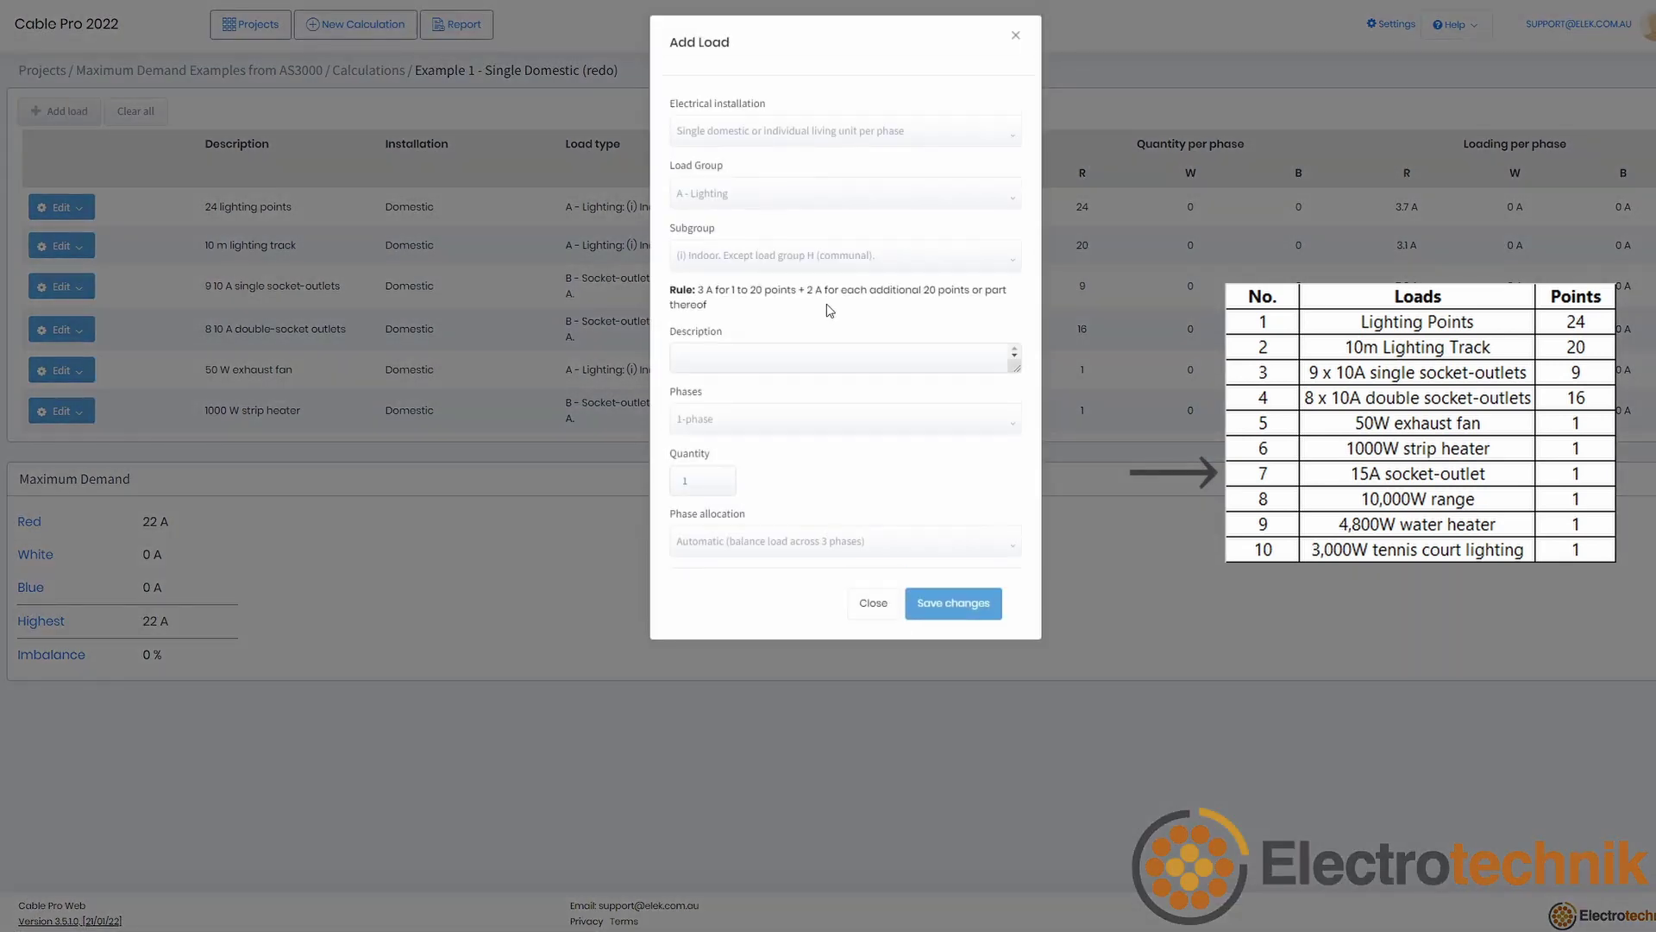
{"action": "left_click", "coordinate": [798, 194]}
{"action": "left_click", "coordinate": [814, 251]}
{"action": "left_click", "coordinate": [811, 256]}
{"action": "left_click", "coordinate": [785, 314]}
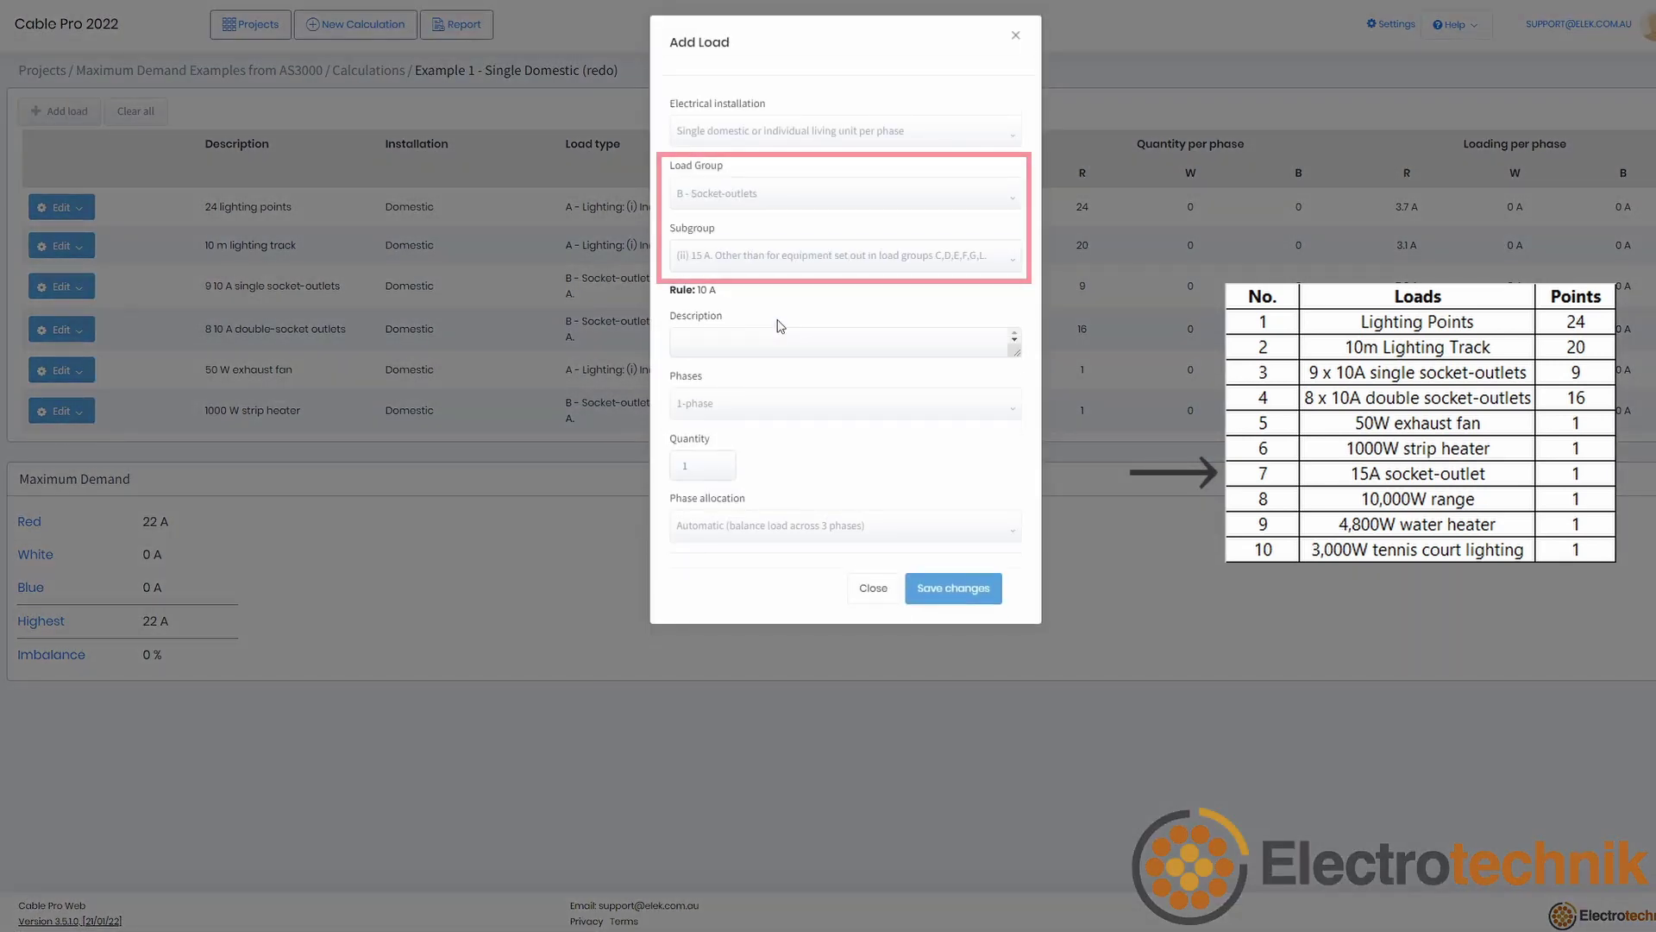
{"action": "left_click", "coordinate": [775, 345]}
{"action": "type", "text": "15 A socket-outlet"}
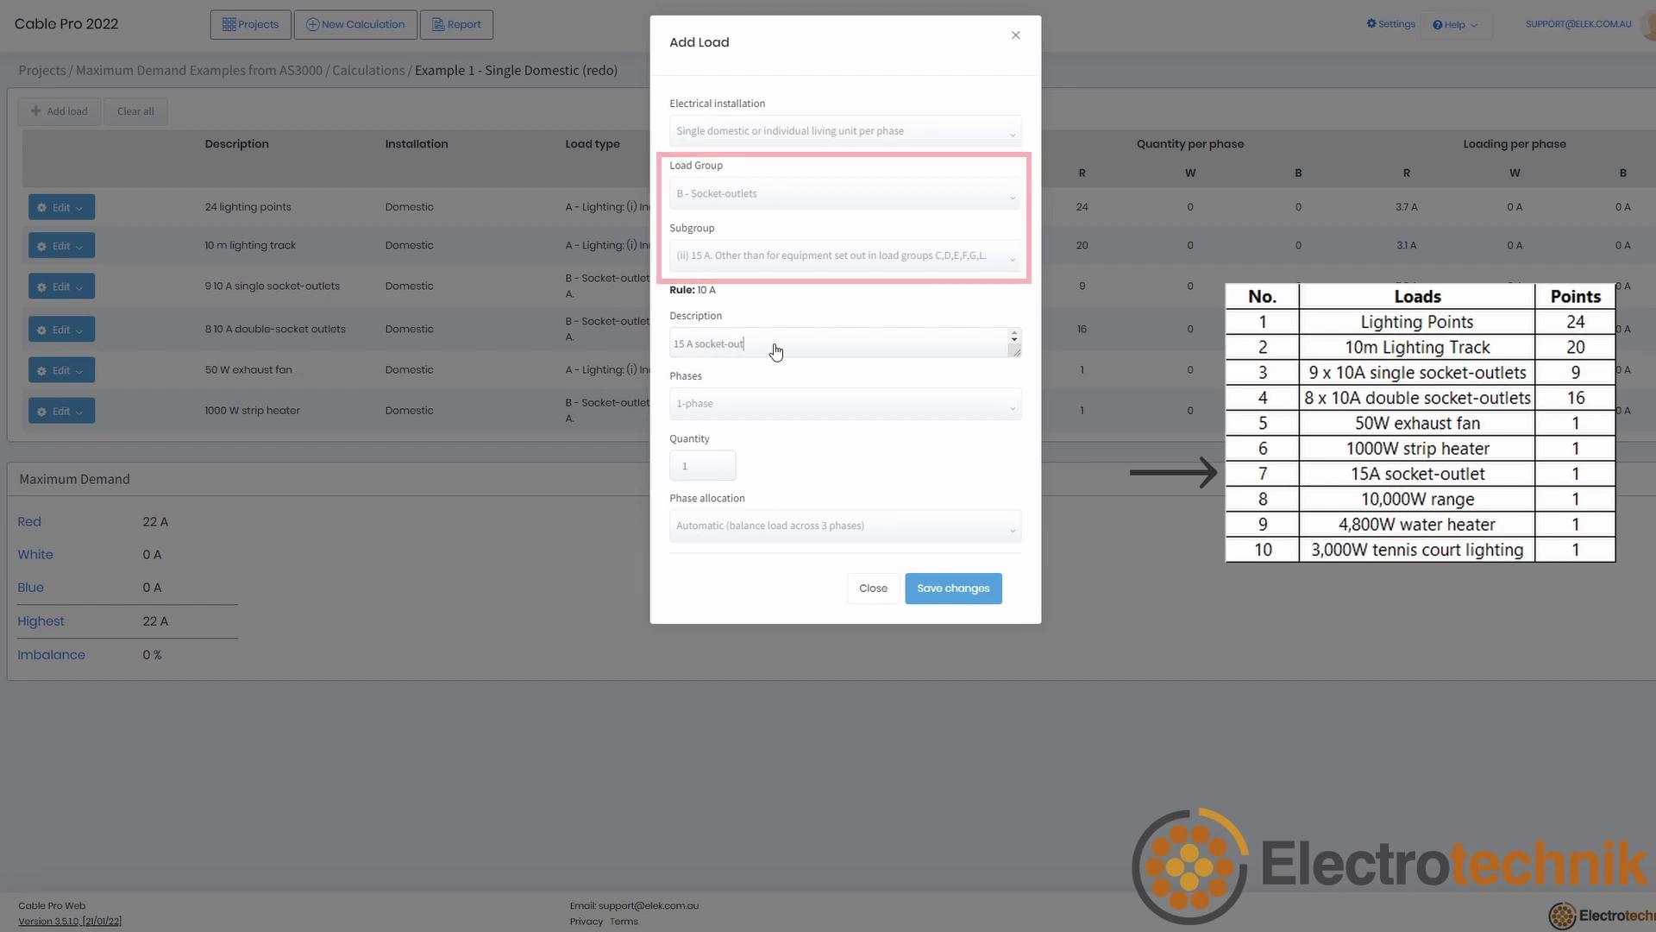
{"action": "left_click", "coordinate": [776, 525]}
{"action": "left_click", "coordinate": [755, 574]}
{"action": "left_click", "coordinate": [728, 523]}
{"action": "left_click", "coordinate": [953, 598]}
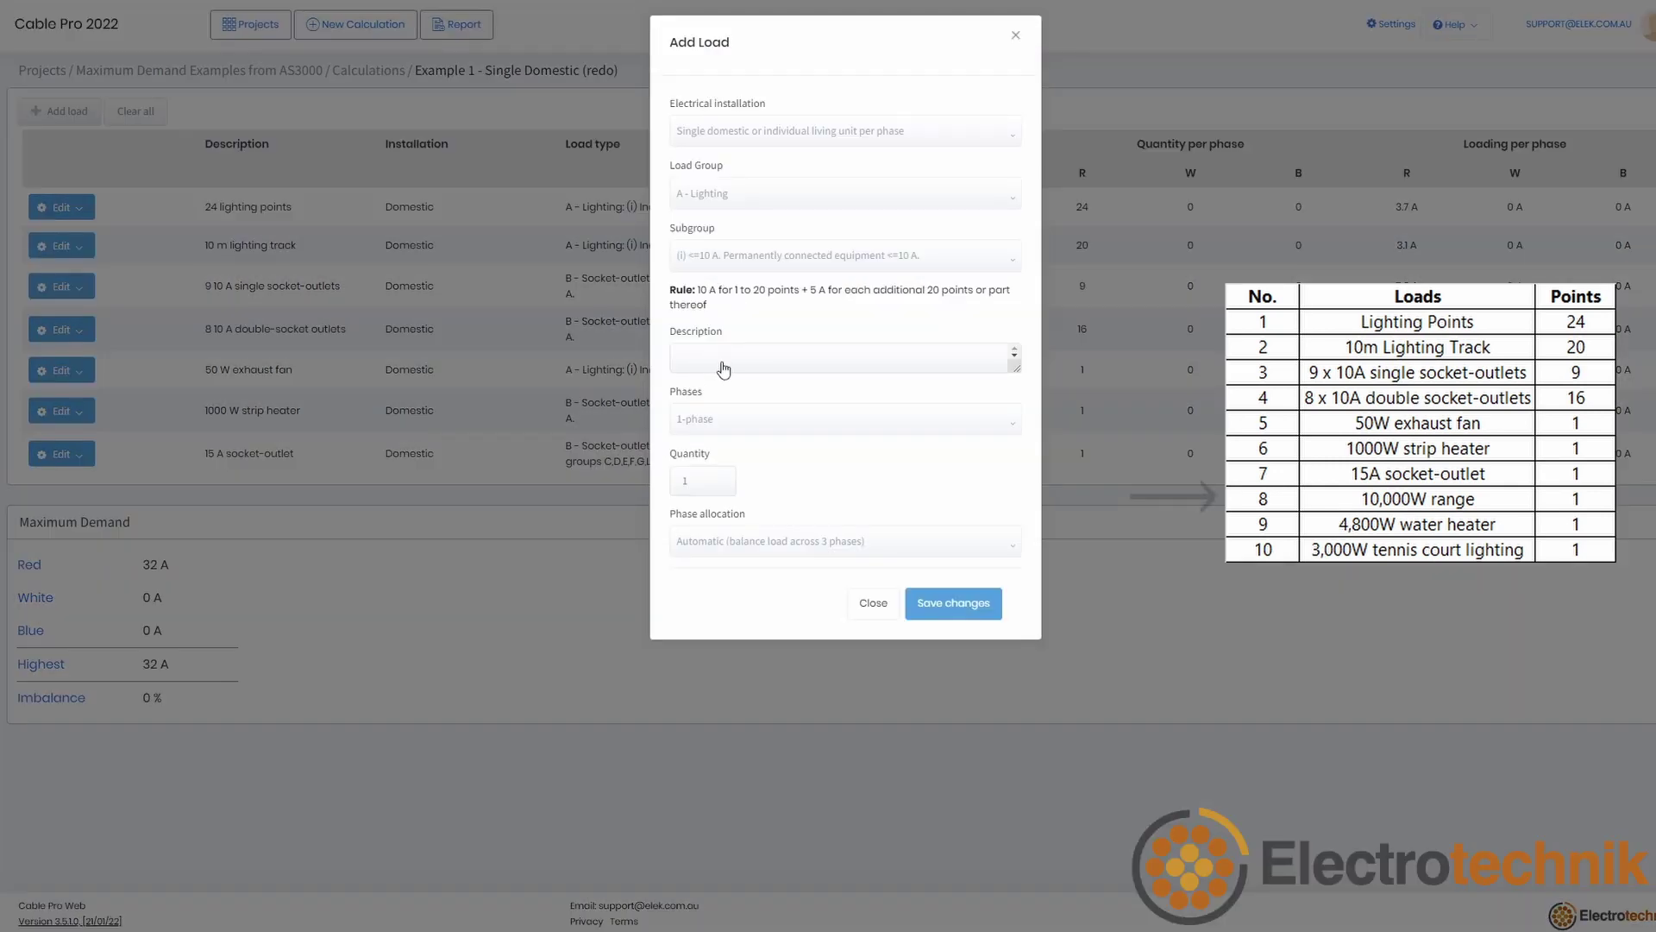
Step: Add a '10,000 W range' load rated 10000 W, locked to the red phase
{"action": "left_click", "coordinate": [743, 197]}
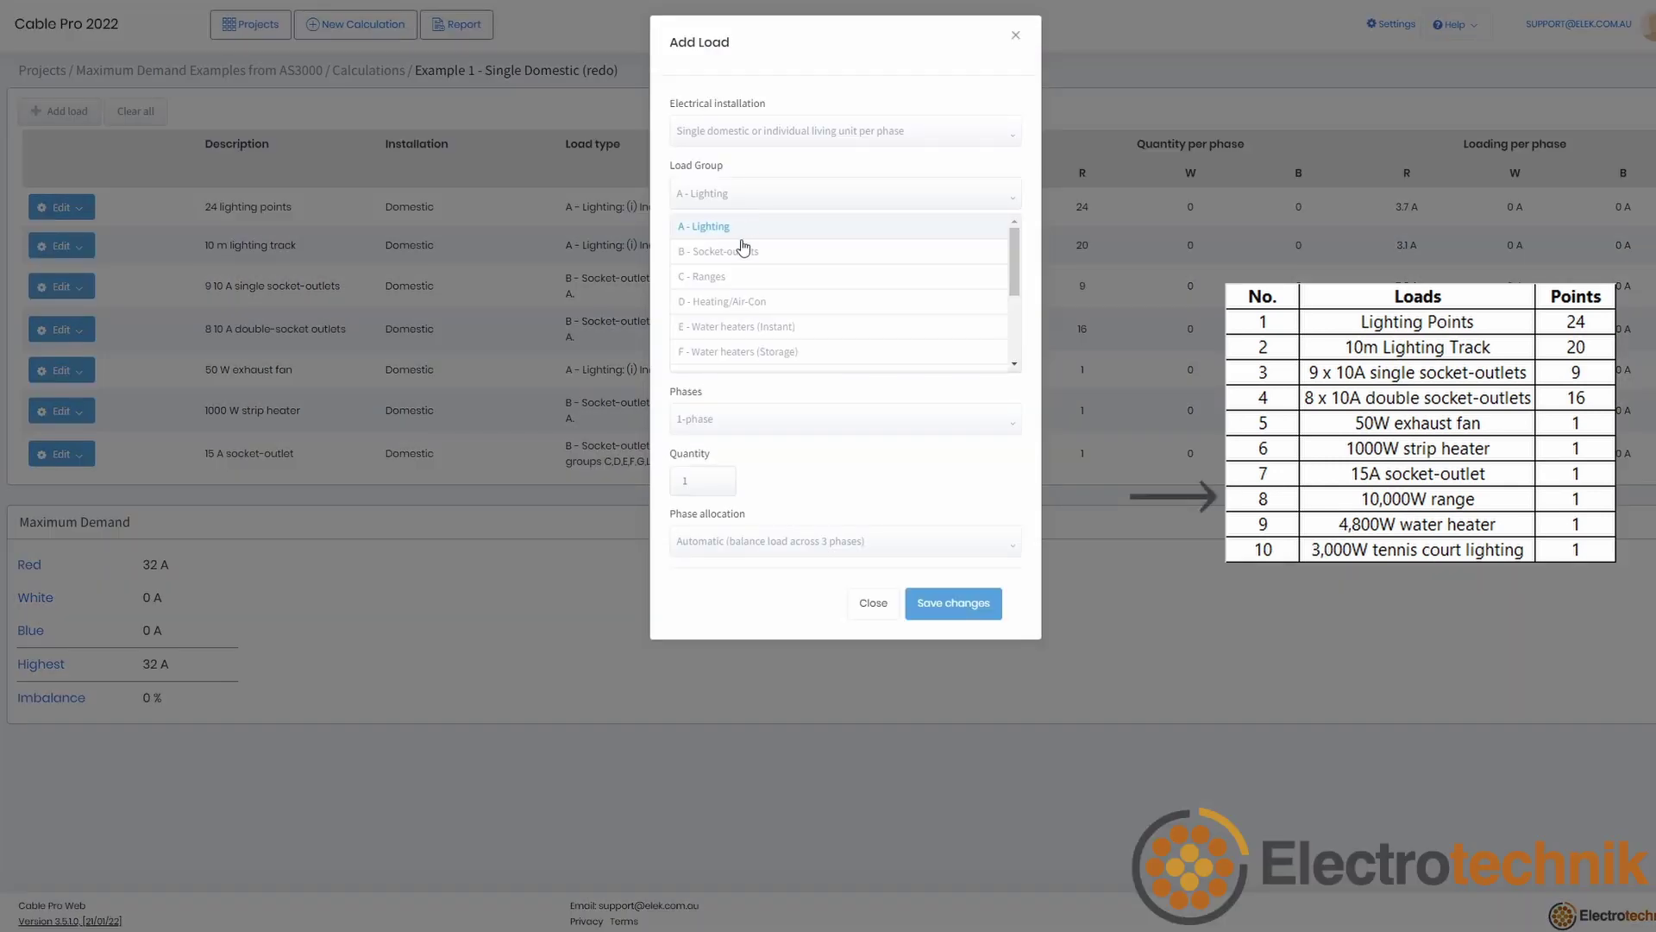
{"action": "left_click", "coordinate": [742, 273]}
{"action": "left_click", "coordinate": [740, 353]}
{"action": "type", "text": "10,000 W range"}
{"action": "left_click", "coordinate": [936, 470]}
{"action": "left_click", "coordinate": [936, 512]}
{"action": "double_click", "coordinate": [701, 465]}
{"action": "type", "text": "10000"}
{"action": "left_click", "coordinate": [845, 657]}
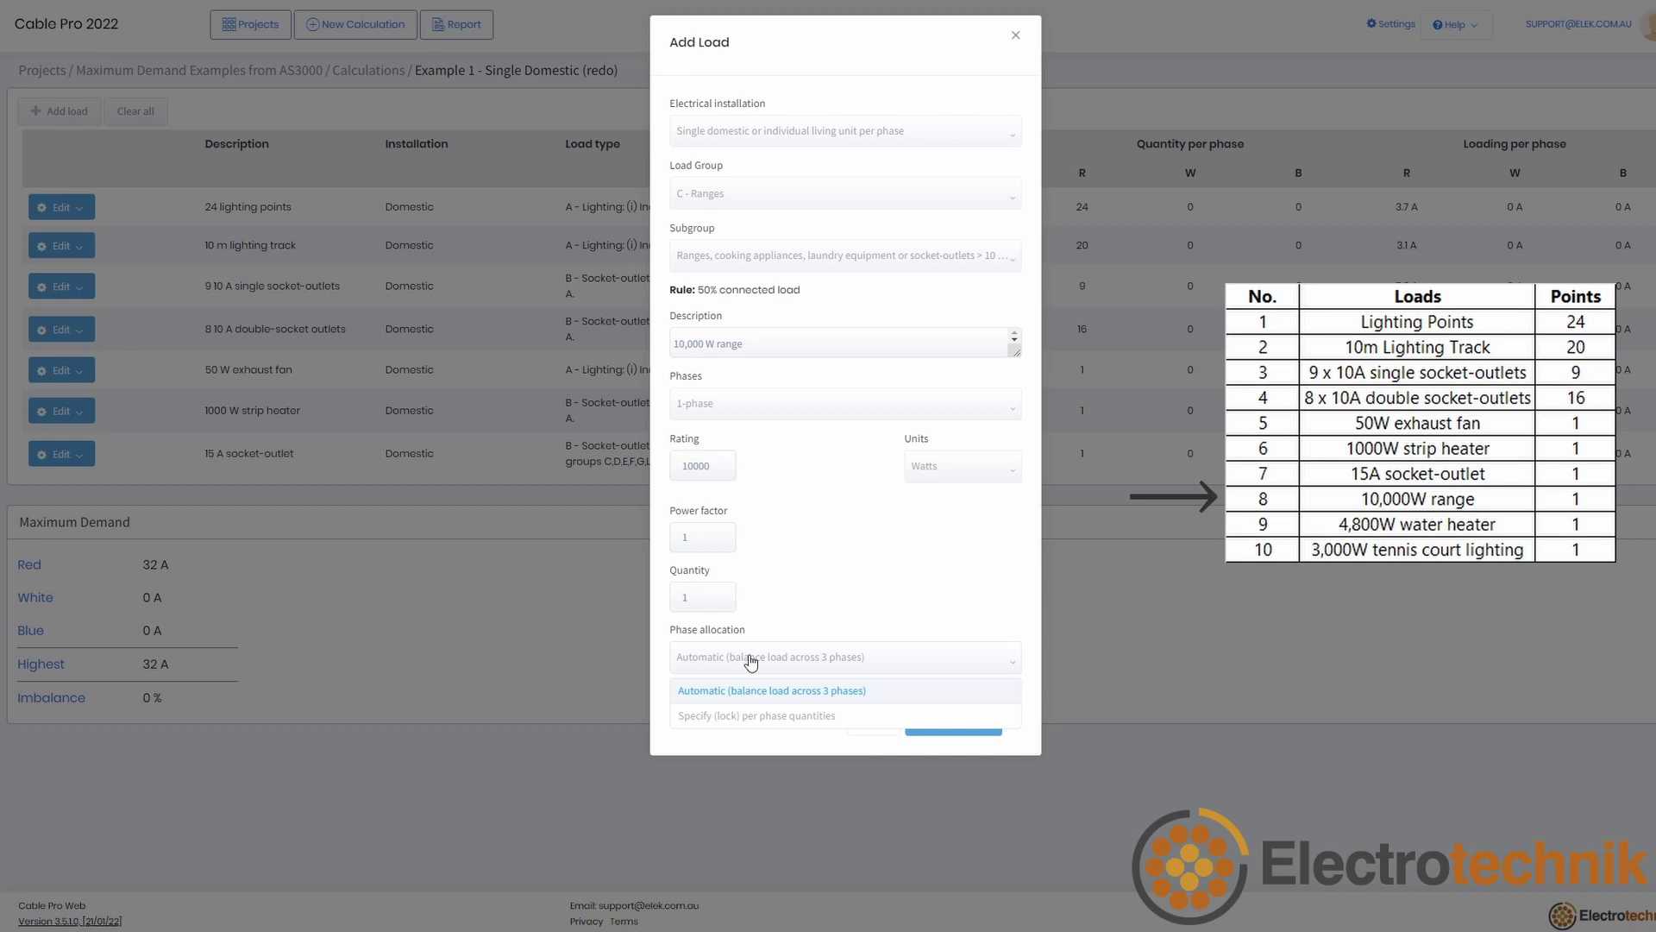
{"action": "left_click", "coordinate": [776, 707]}
{"action": "left_click", "coordinate": [953, 730]}
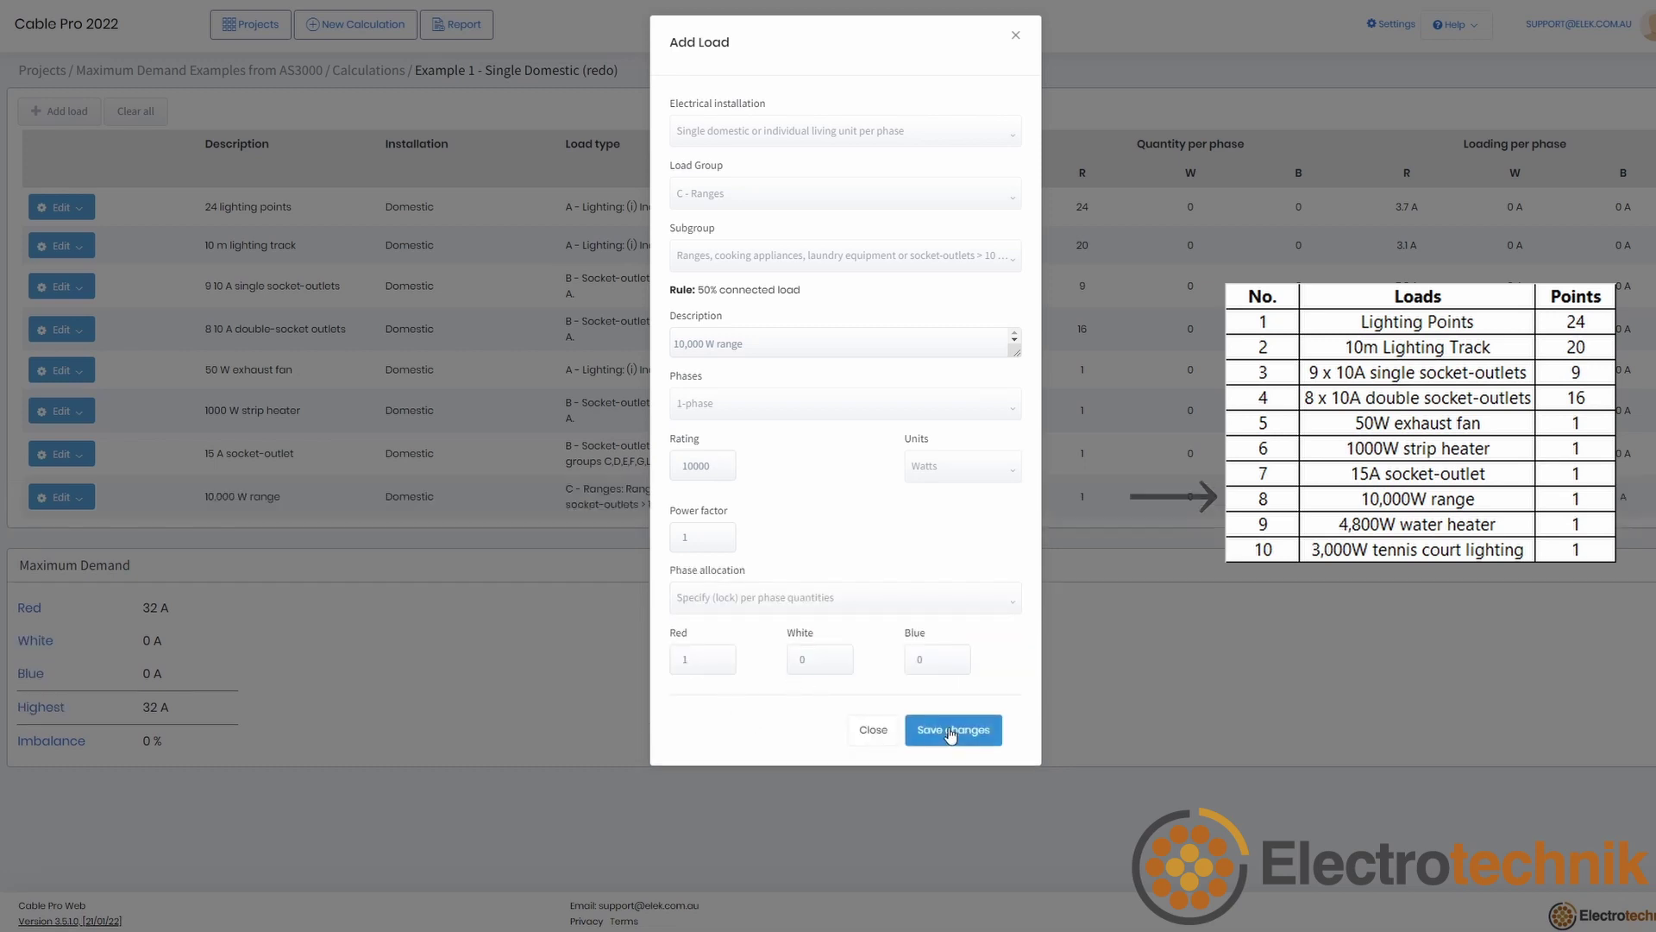
Step: Add a '4800 W water heater' storage load rated 4800 W, locked to red
{"action": "left_click", "coordinate": [710, 196]}
{"action": "left_click", "coordinate": [747, 355]}
{"action": "left_click", "coordinate": [722, 345]}
{"action": "type", "text": "4800 W water heater"}
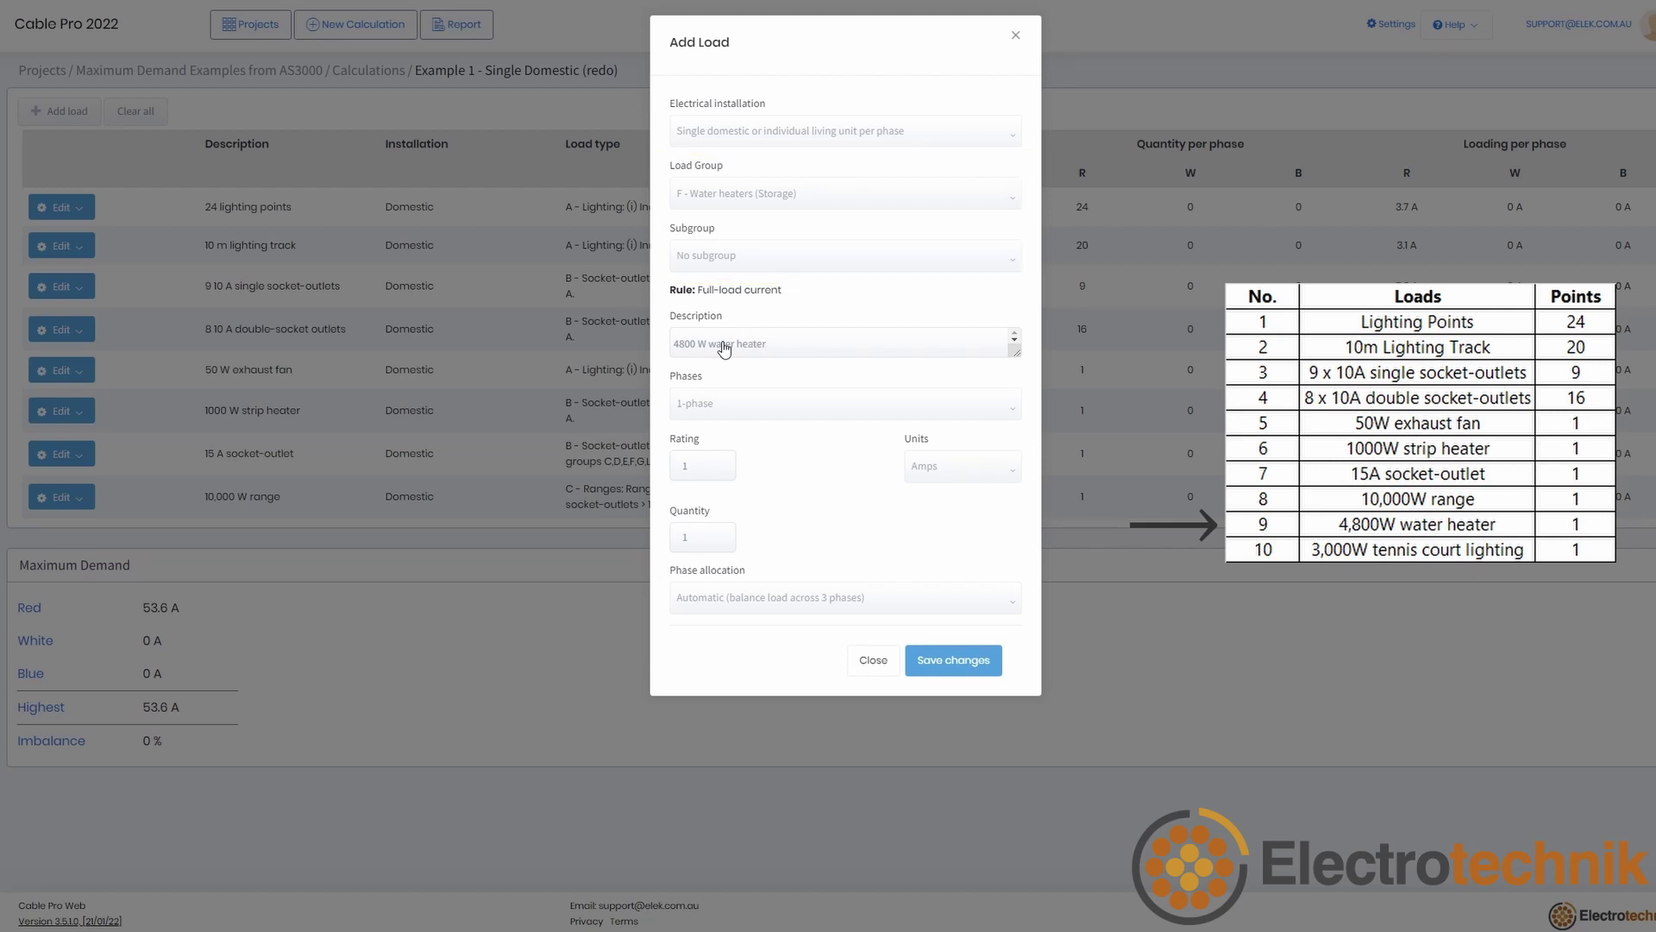
{"action": "left_click", "coordinate": [703, 470]}
{"action": "type", "text": "4800"}
{"action": "left_click", "coordinate": [751, 656]}
{"action": "left_click", "coordinate": [742, 677]}
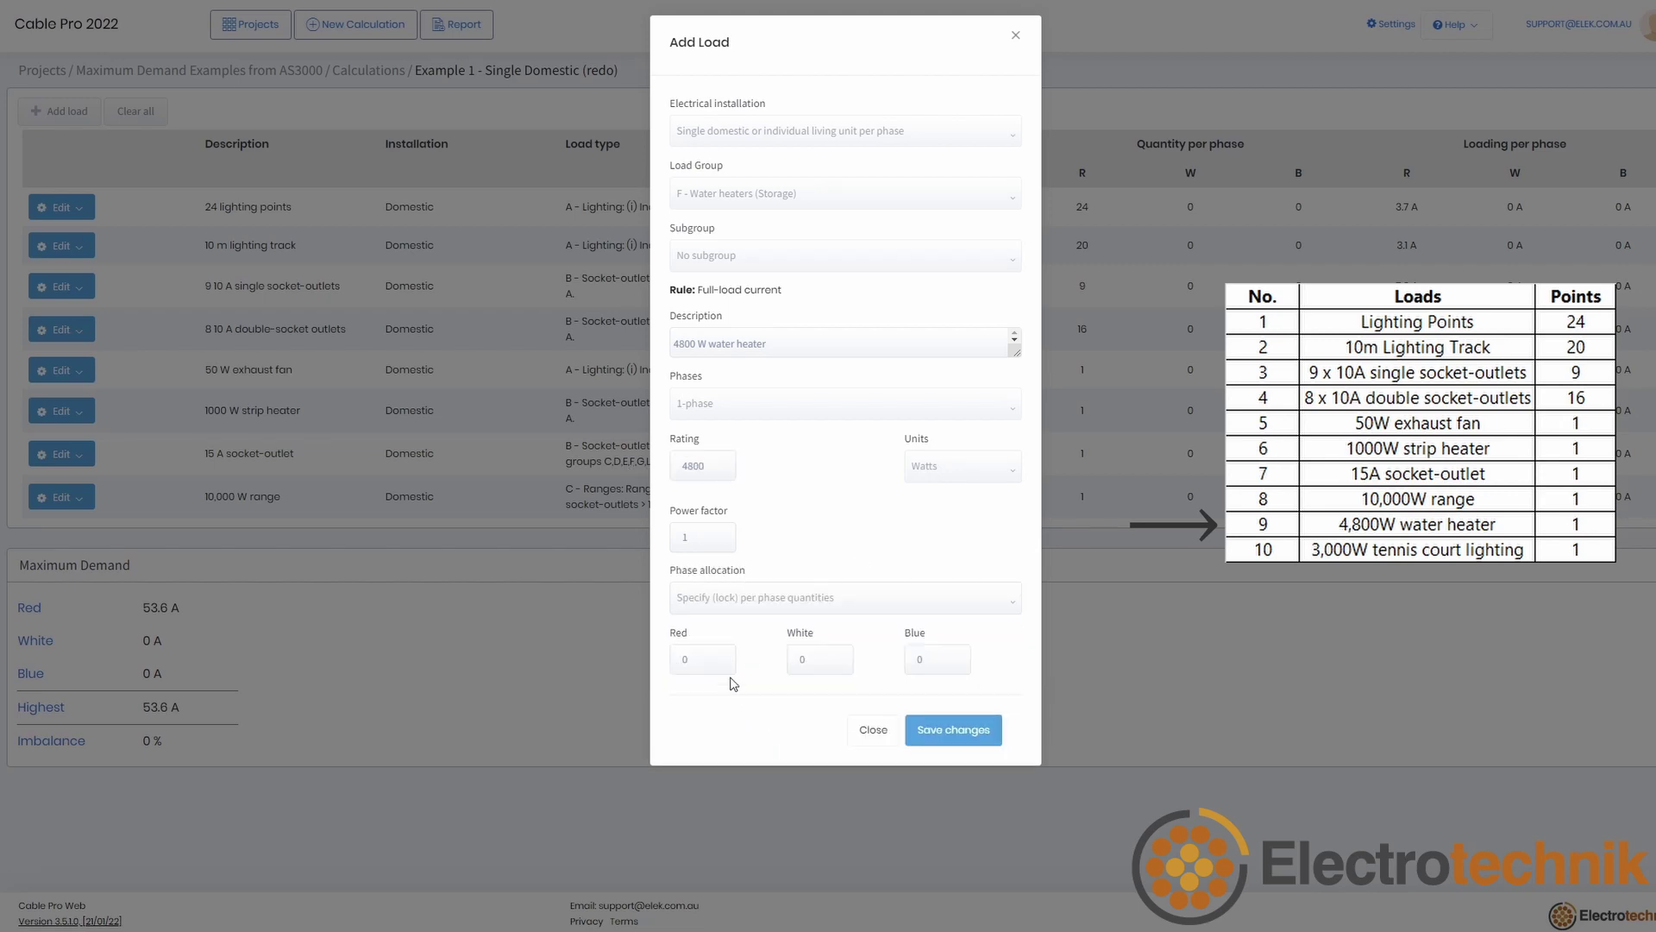
{"action": "left_click", "coordinate": [948, 729]}
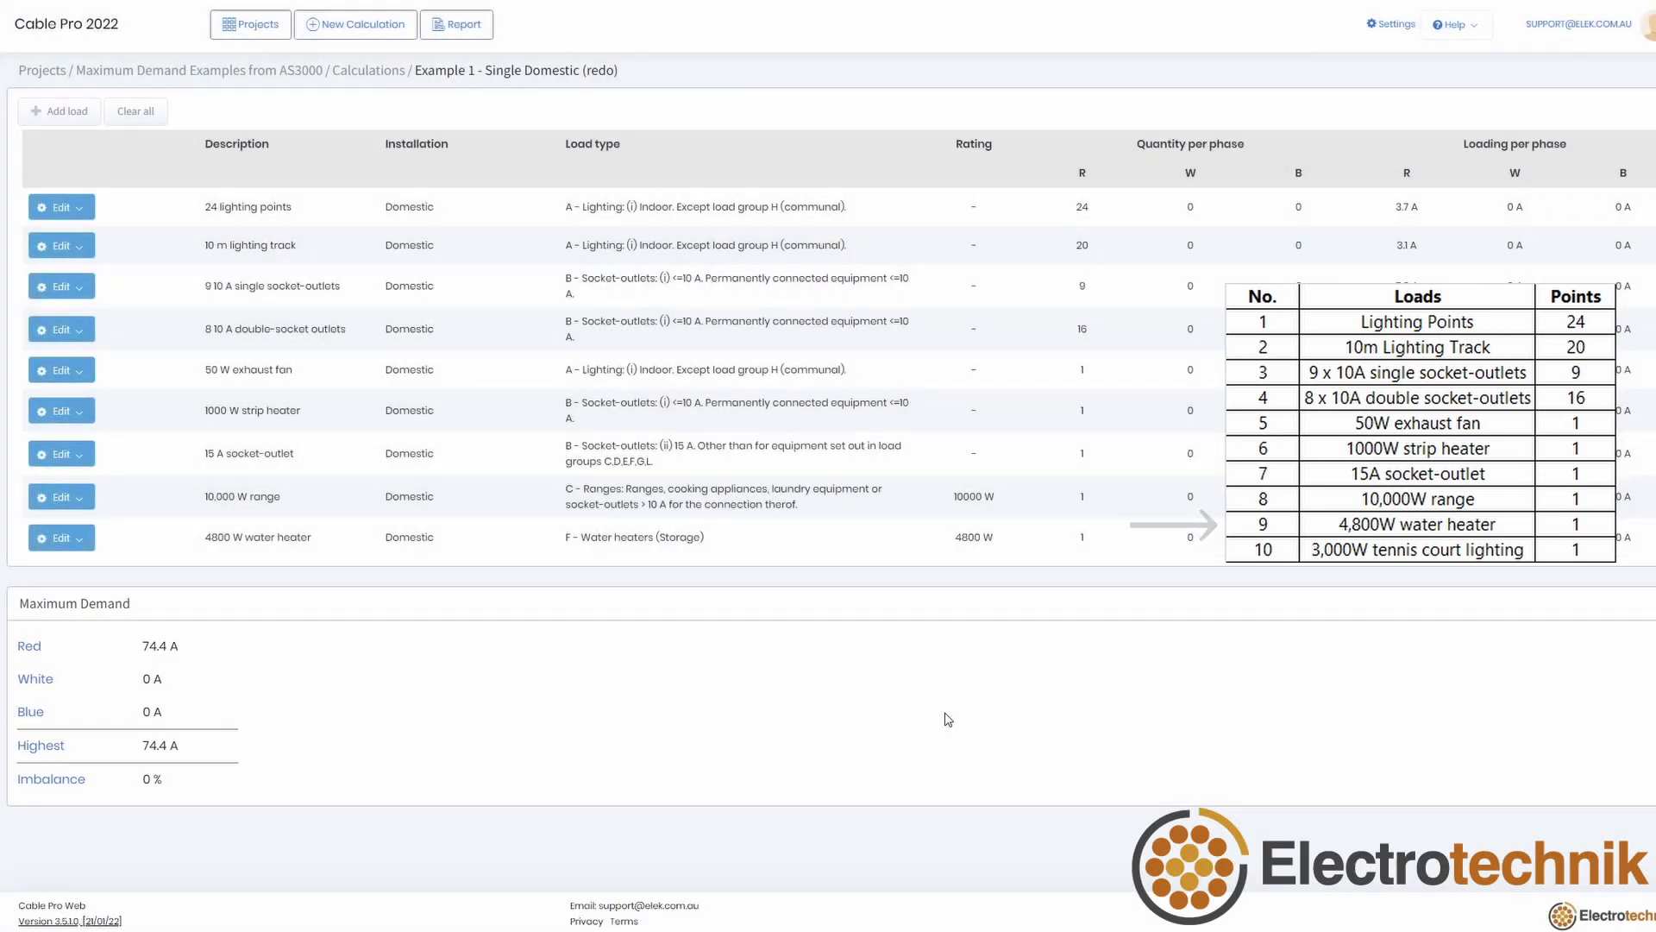
Step: Add '3000 W tennis court lighting' as outdoor lighting rated 3000 W, locked to red
{"action": "left_click", "coordinate": [59, 111]}
{"action": "left_click", "coordinate": [831, 256]}
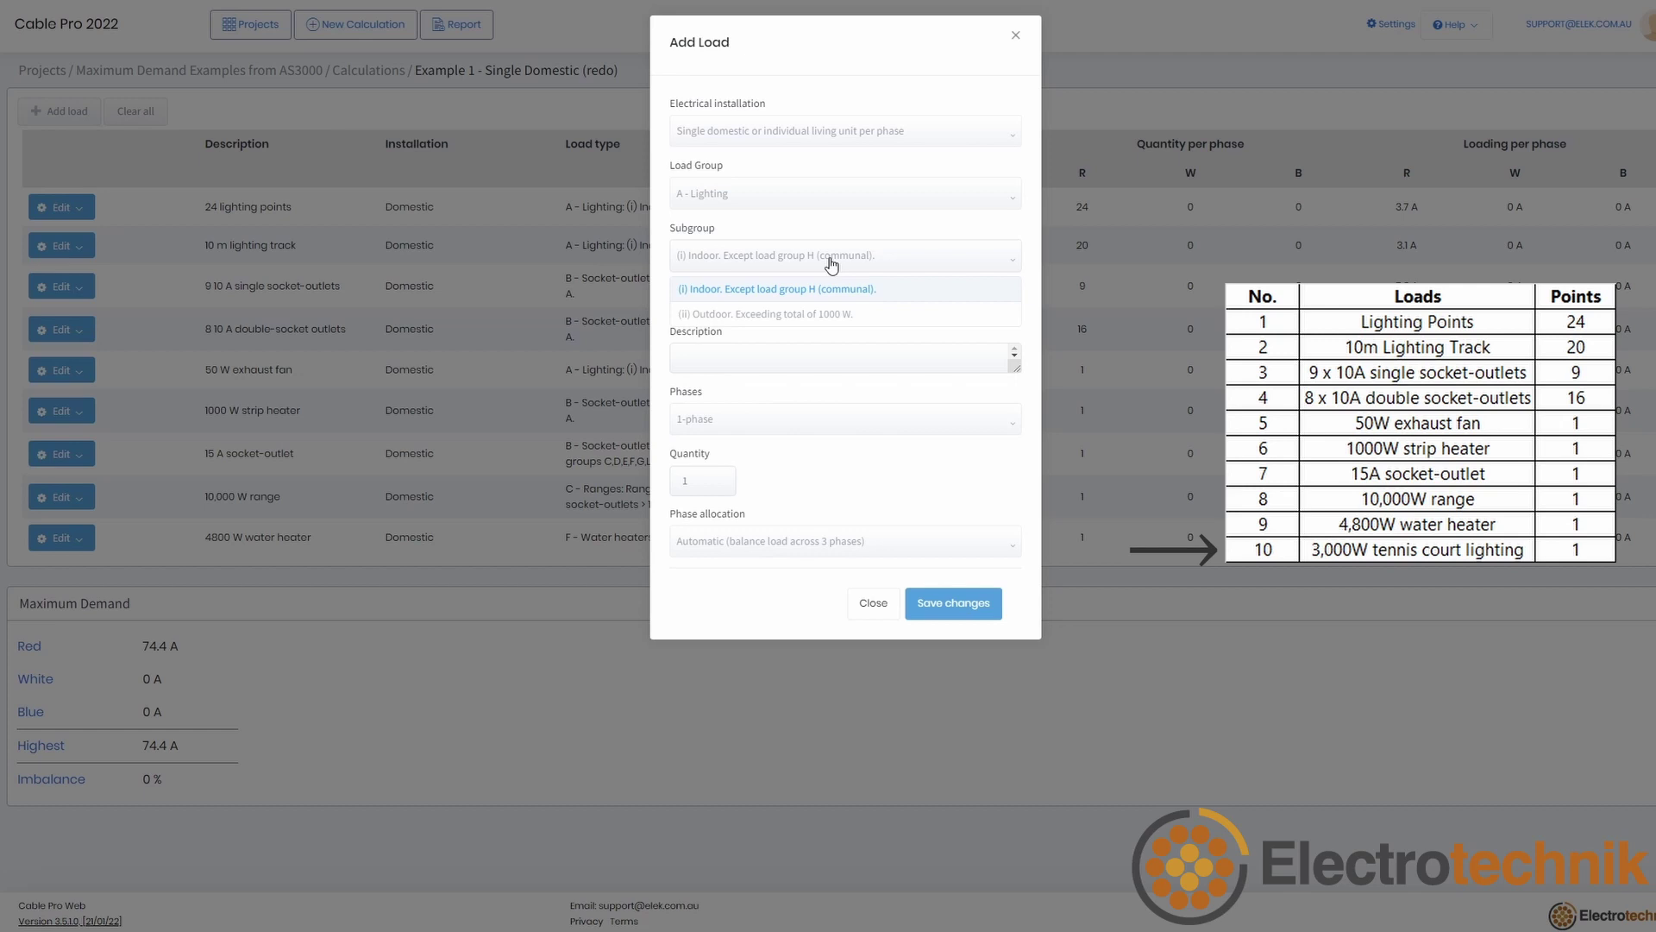
{"action": "left_click", "coordinate": [802, 314]}
{"action": "left_click", "coordinate": [770, 350]}
{"action": "type", "text": "3000 W tenn"}
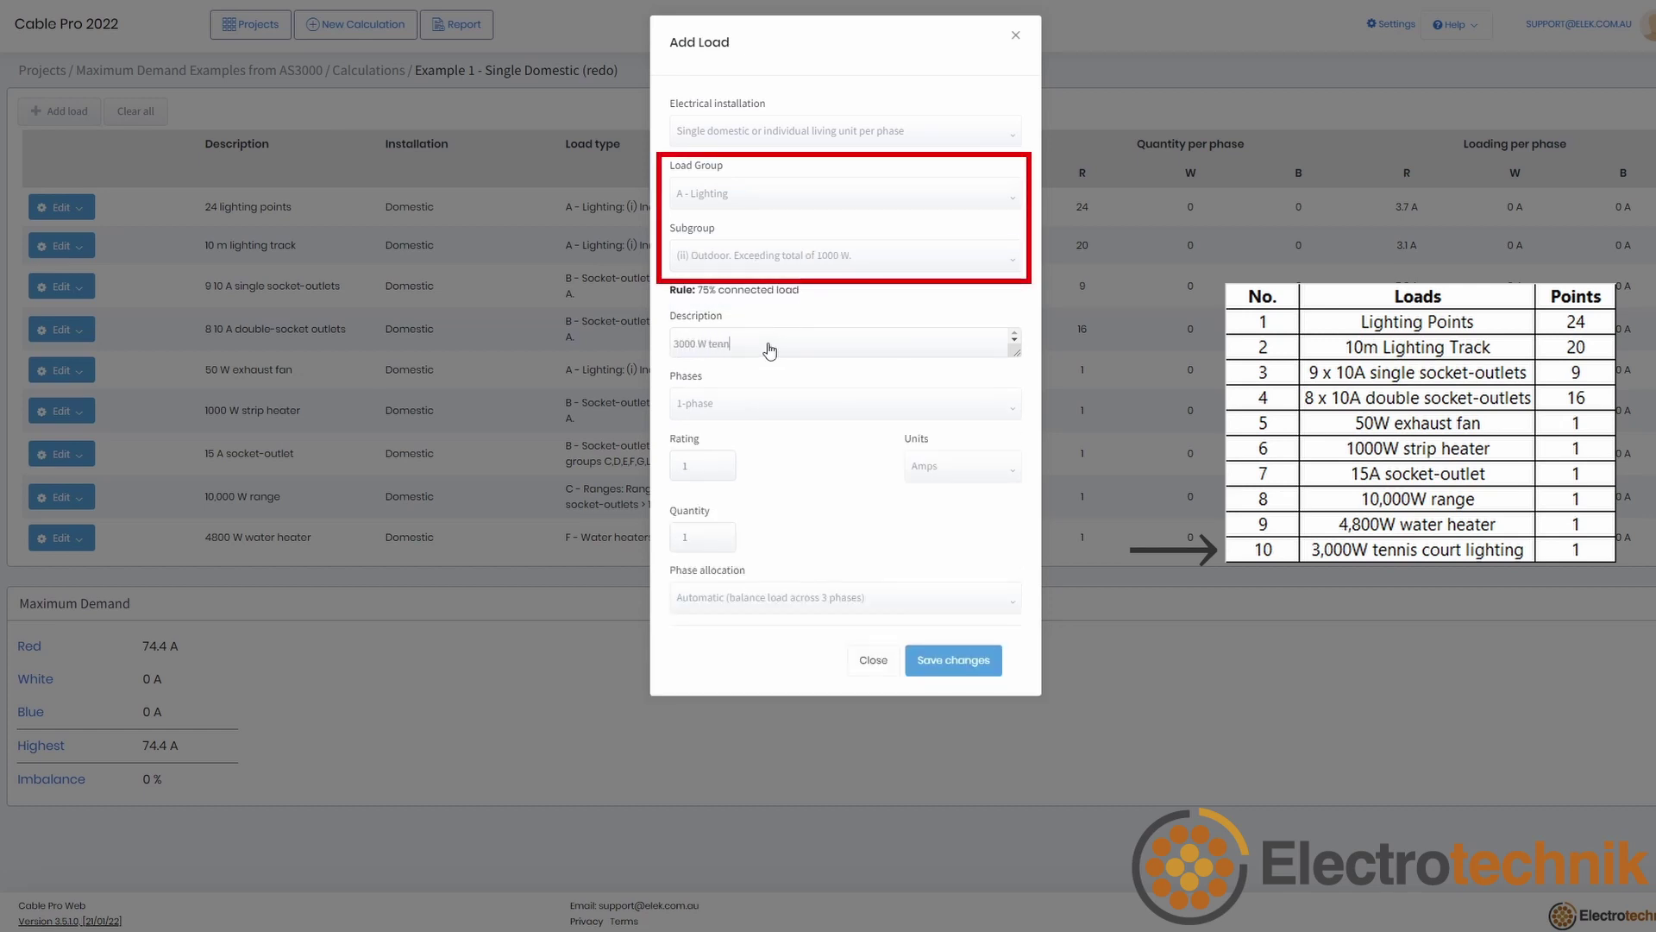
{"action": "type", "text": "is court lighting"}
{"action": "left_click", "coordinate": [932, 467]}
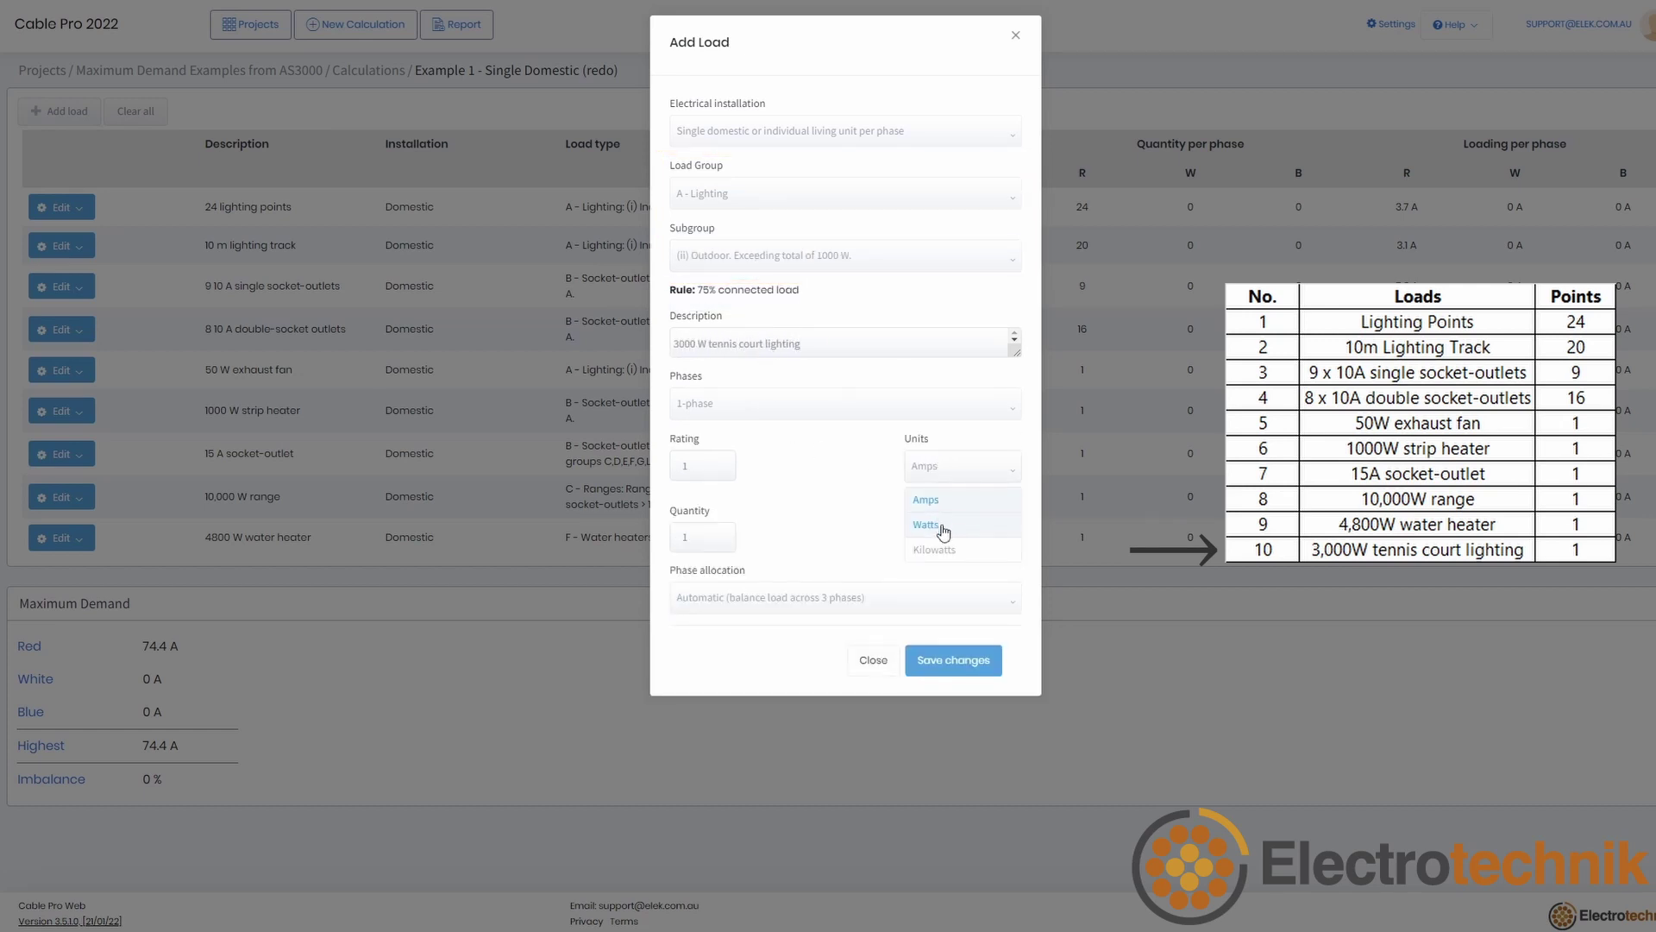
{"action": "left_click", "coordinate": [942, 528]}
{"action": "double_click", "coordinate": [705, 466]}
{"action": "type", "text": "3000"}
{"action": "left_click", "coordinate": [790, 660]}
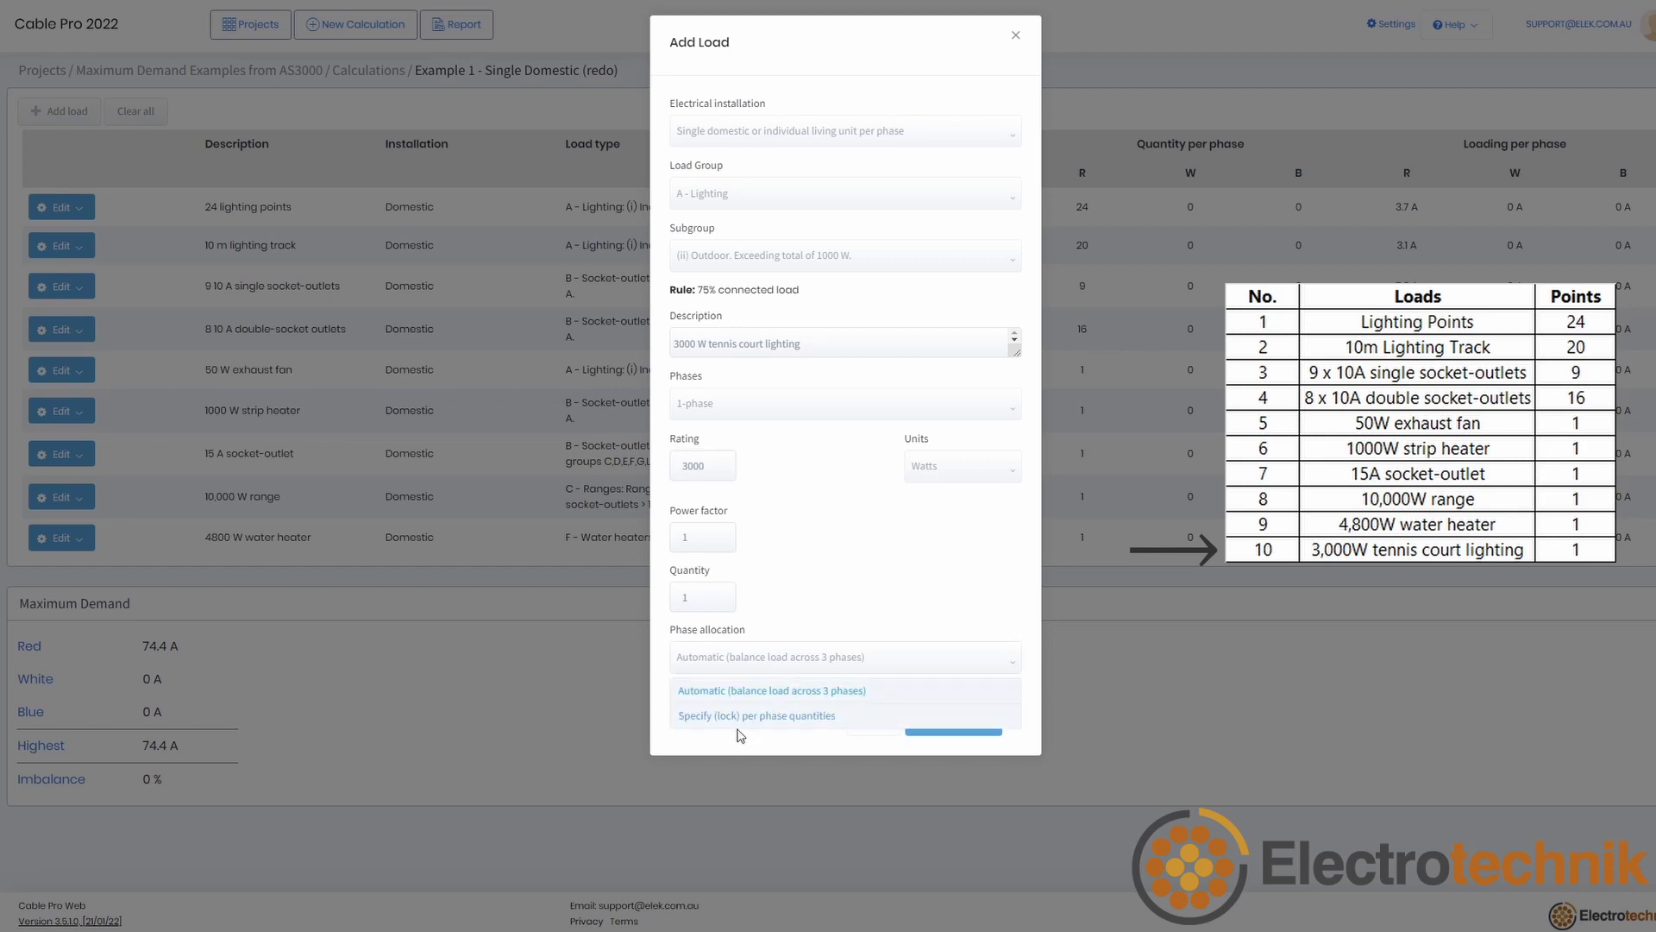
{"action": "left_click", "coordinate": [742, 715]}
{"action": "left_click", "coordinate": [723, 663]}
{"action": "left_click", "coordinate": [956, 730]}
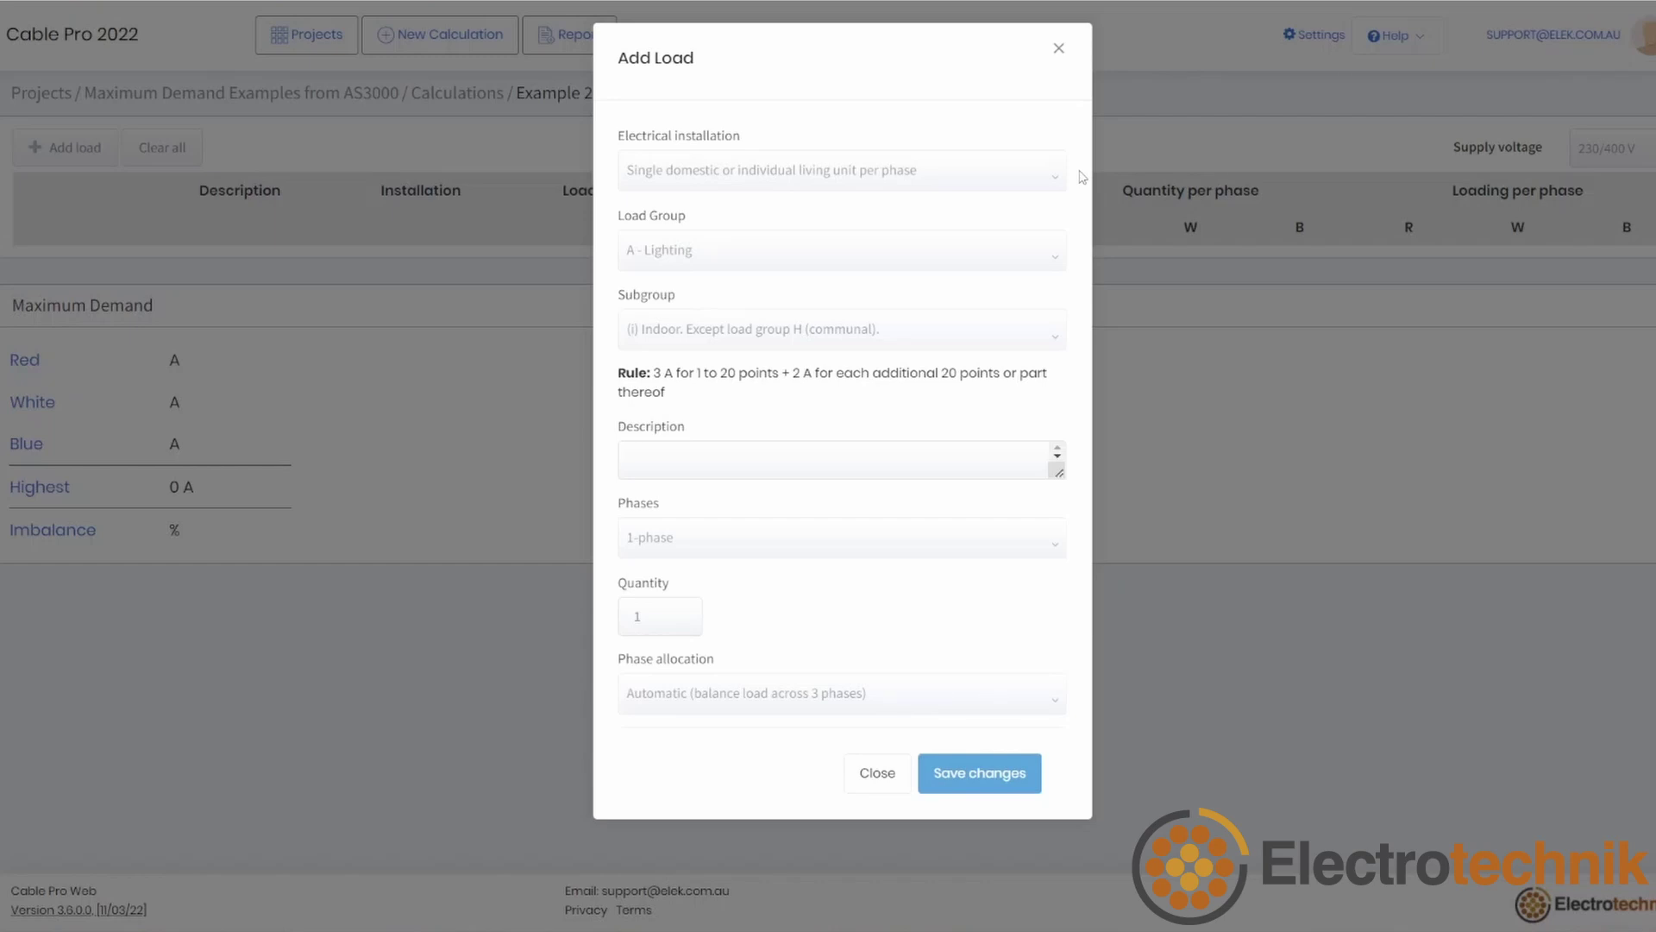
Step: Add '26 Lighting Points' as single-domestic lighting, quantity 26, with automatic phase allocation
{"action": "left_click", "coordinate": [1007, 172]}
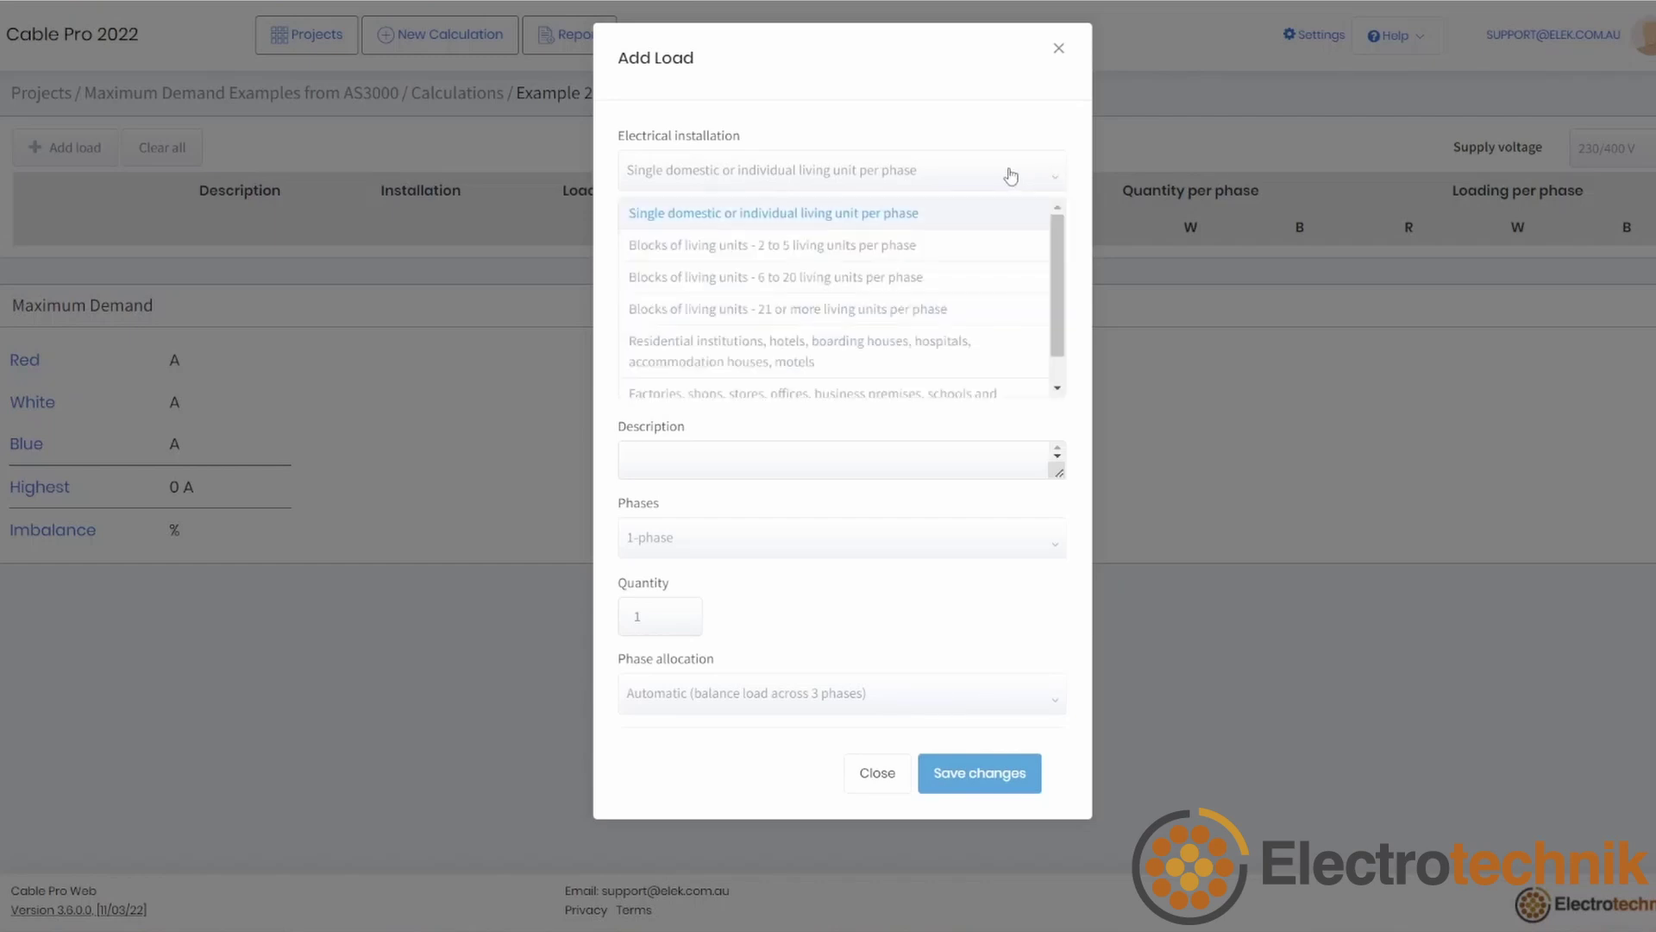
{"action": "left_click", "coordinate": [925, 214]}
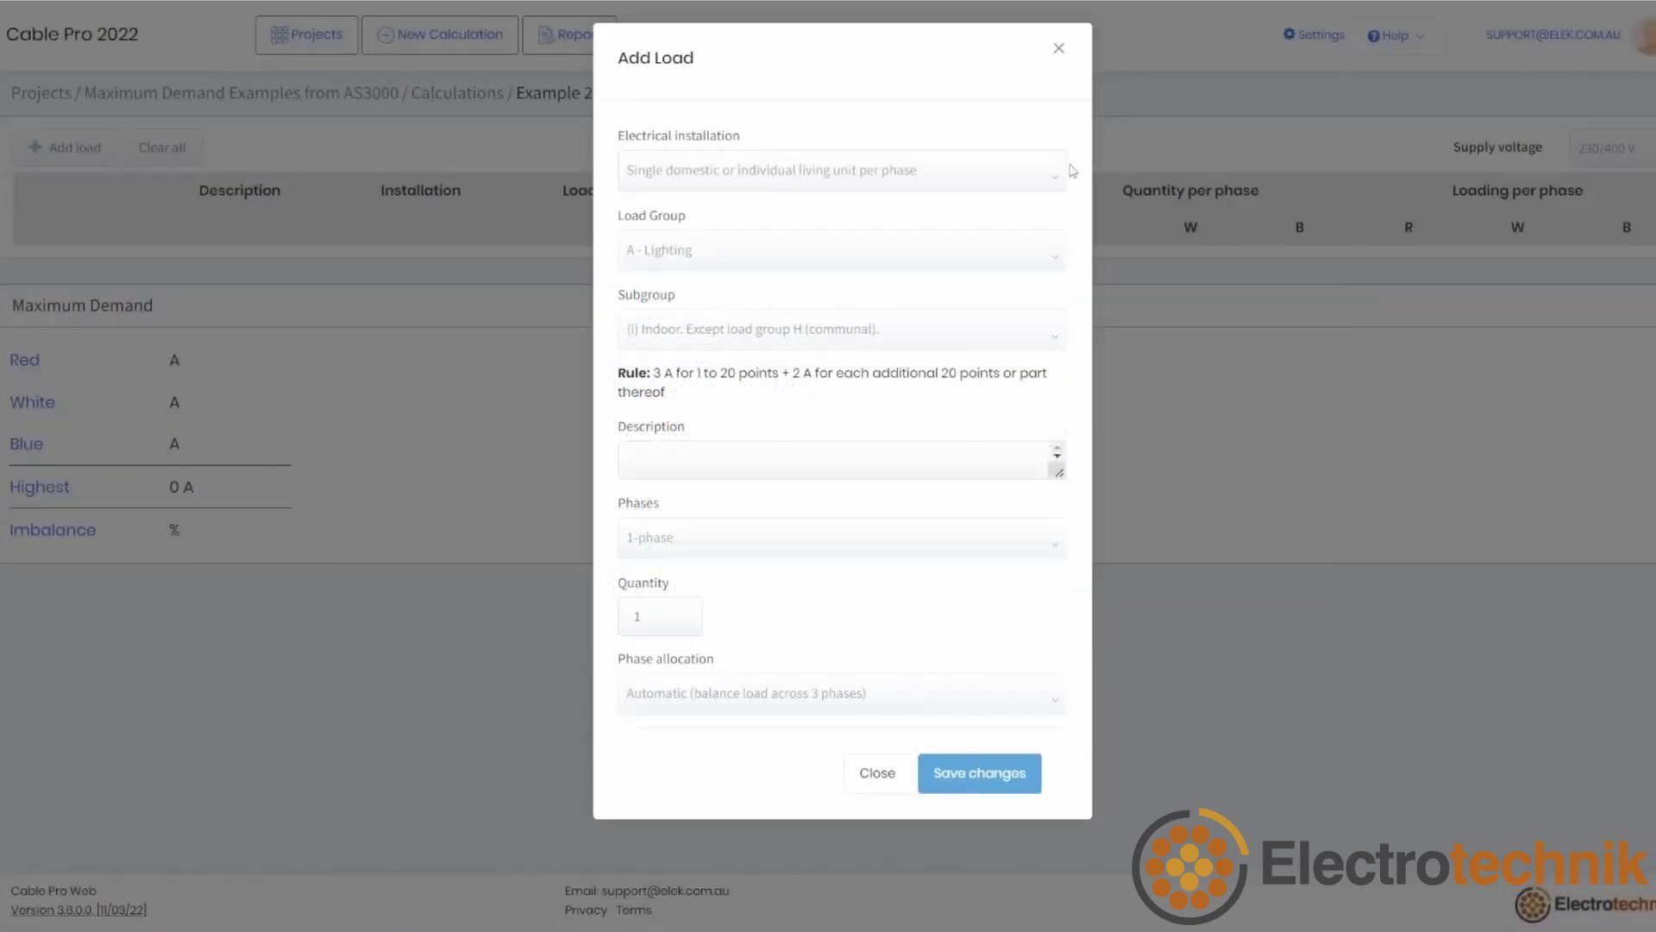
{"action": "left_click", "coordinate": [767, 469]}
{"action": "type", "text": "26 Lighting Points"}
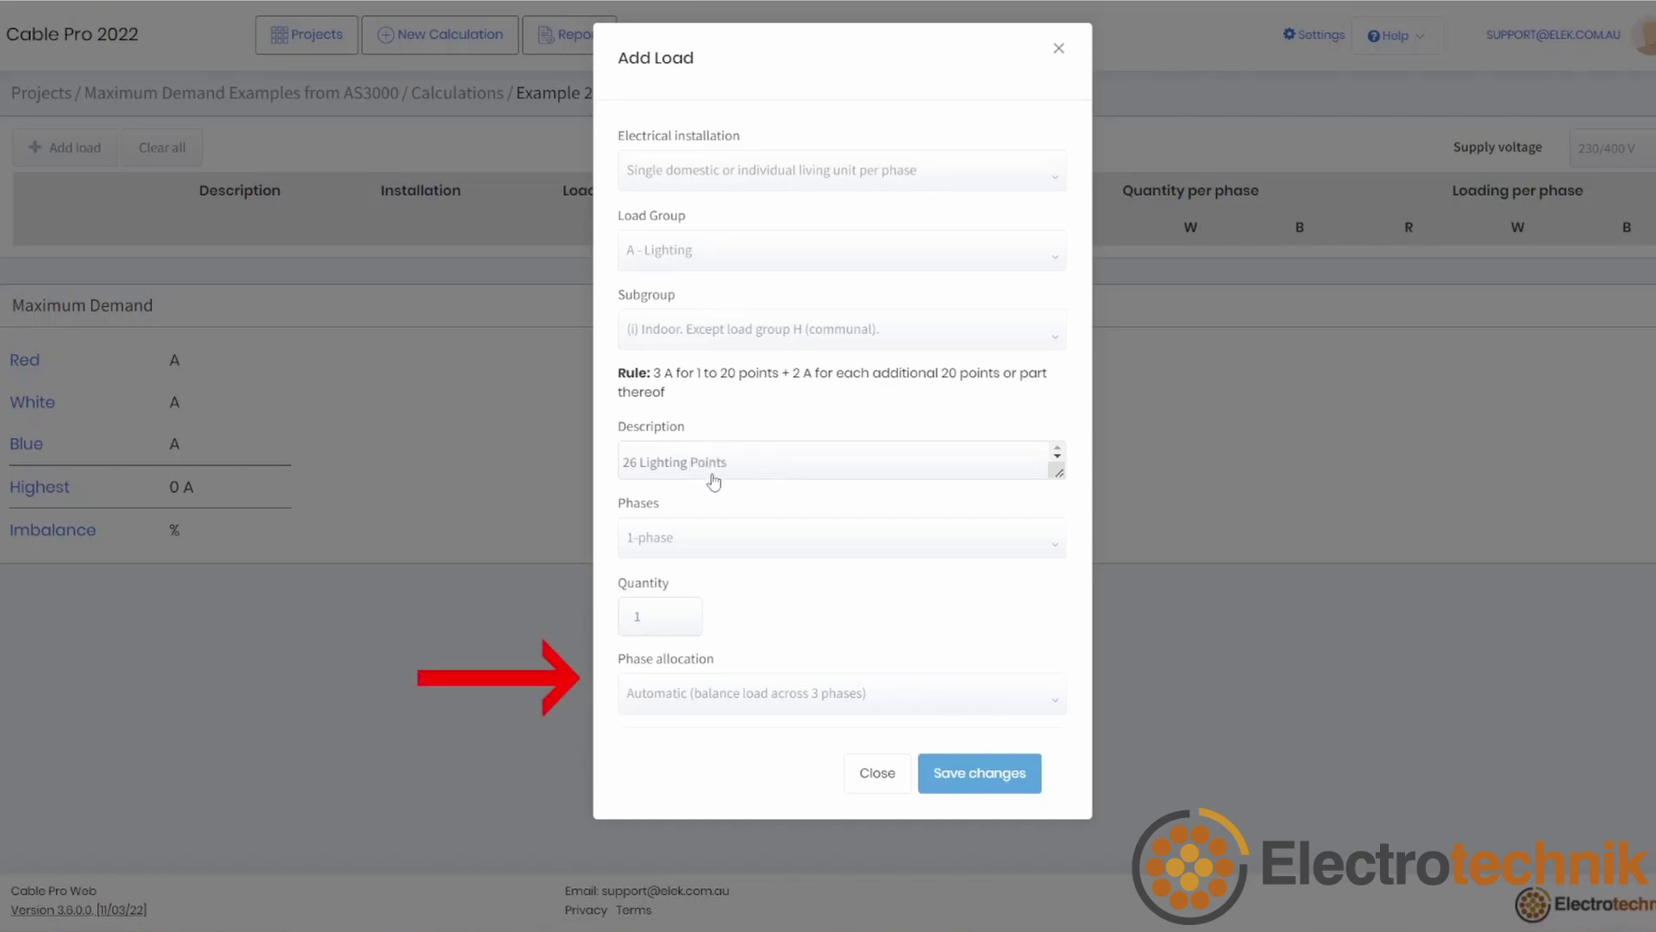
{"action": "left_click", "coordinate": [657, 622]}
{"action": "double_click", "coordinate": [646, 628]}
{"action": "type", "text": "26"}
{"action": "left_click", "coordinate": [834, 621]}
{"action": "left_click", "coordinate": [928, 699]}
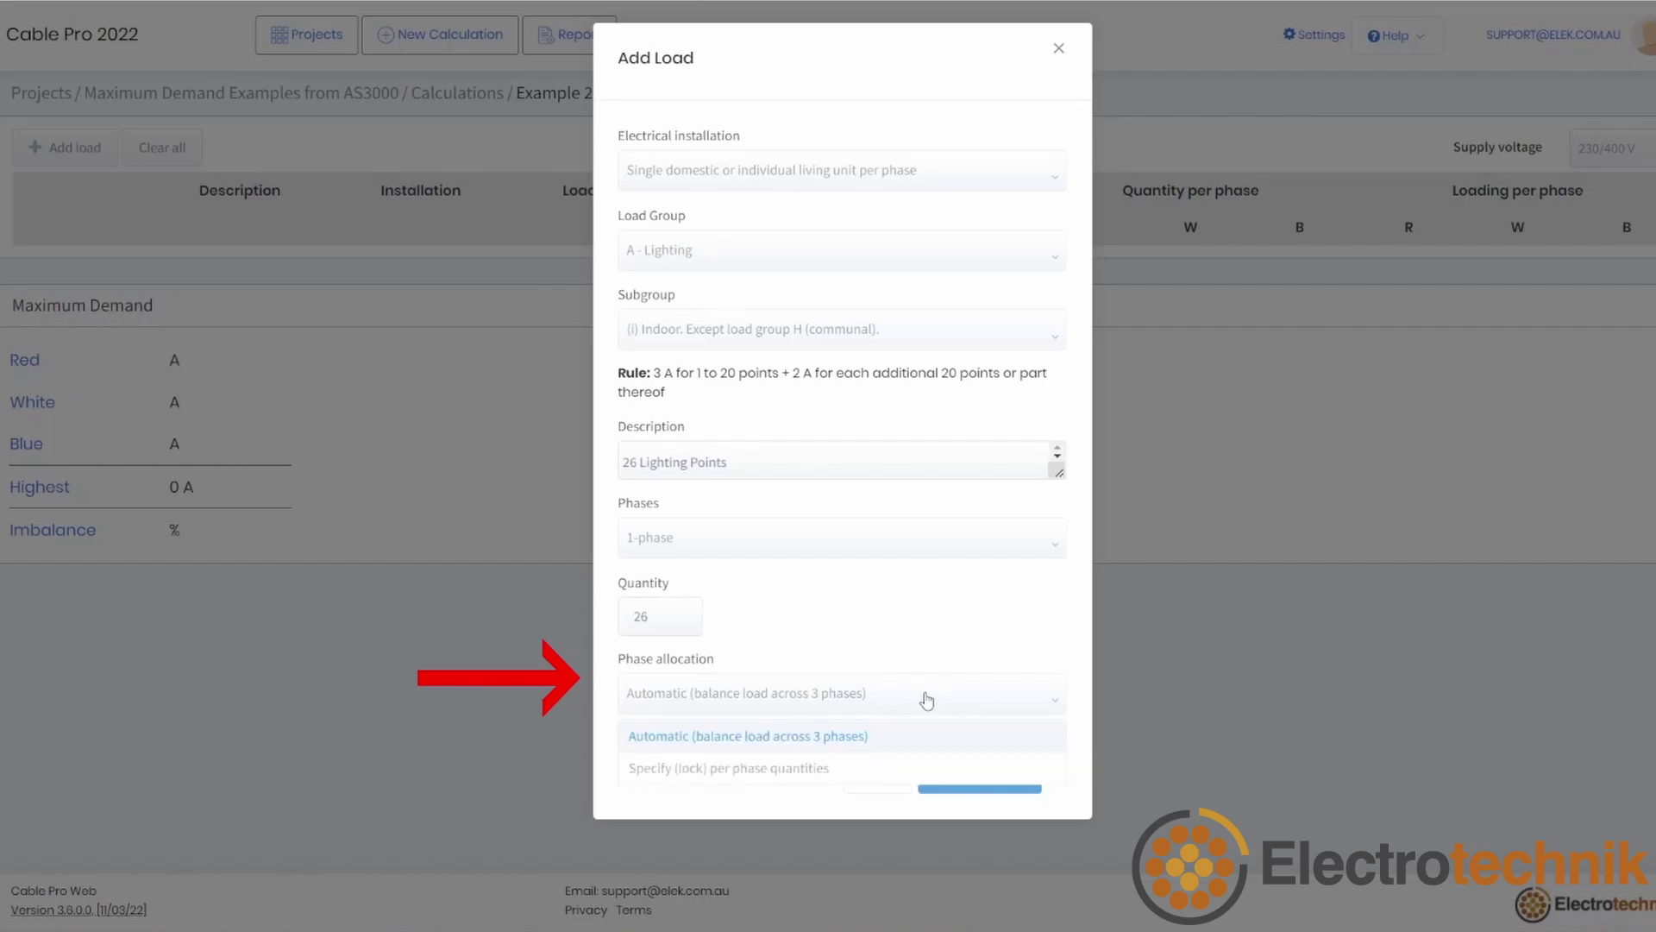
{"action": "left_click", "coordinate": [883, 742]}
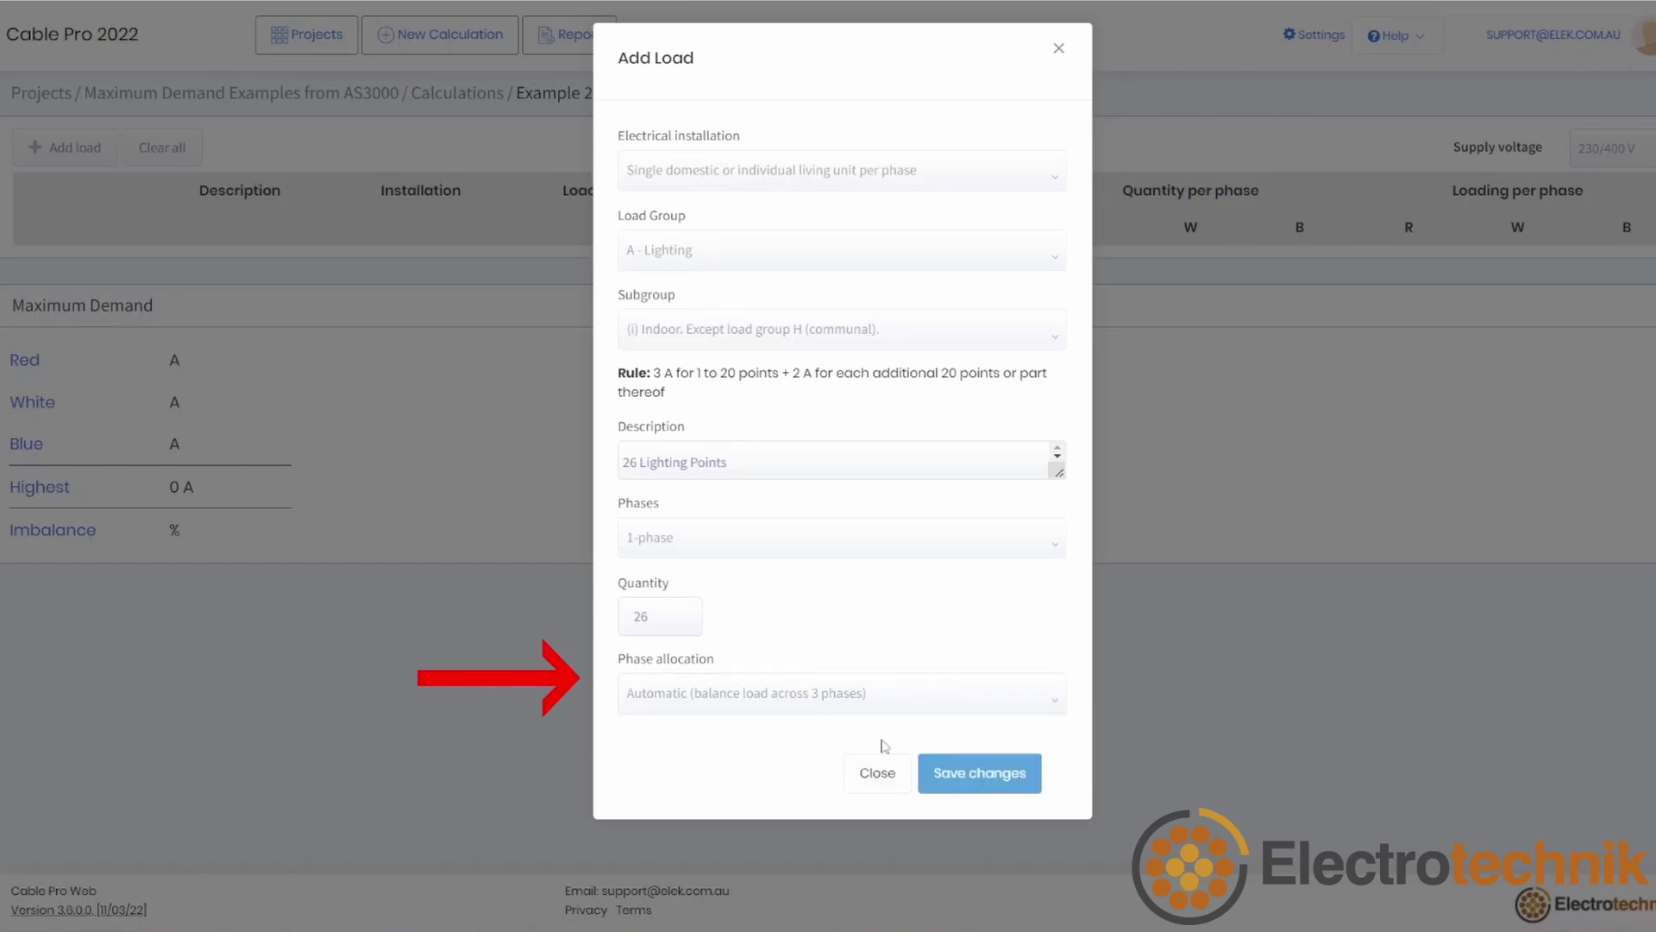
{"action": "left_click", "coordinate": [1003, 788]}
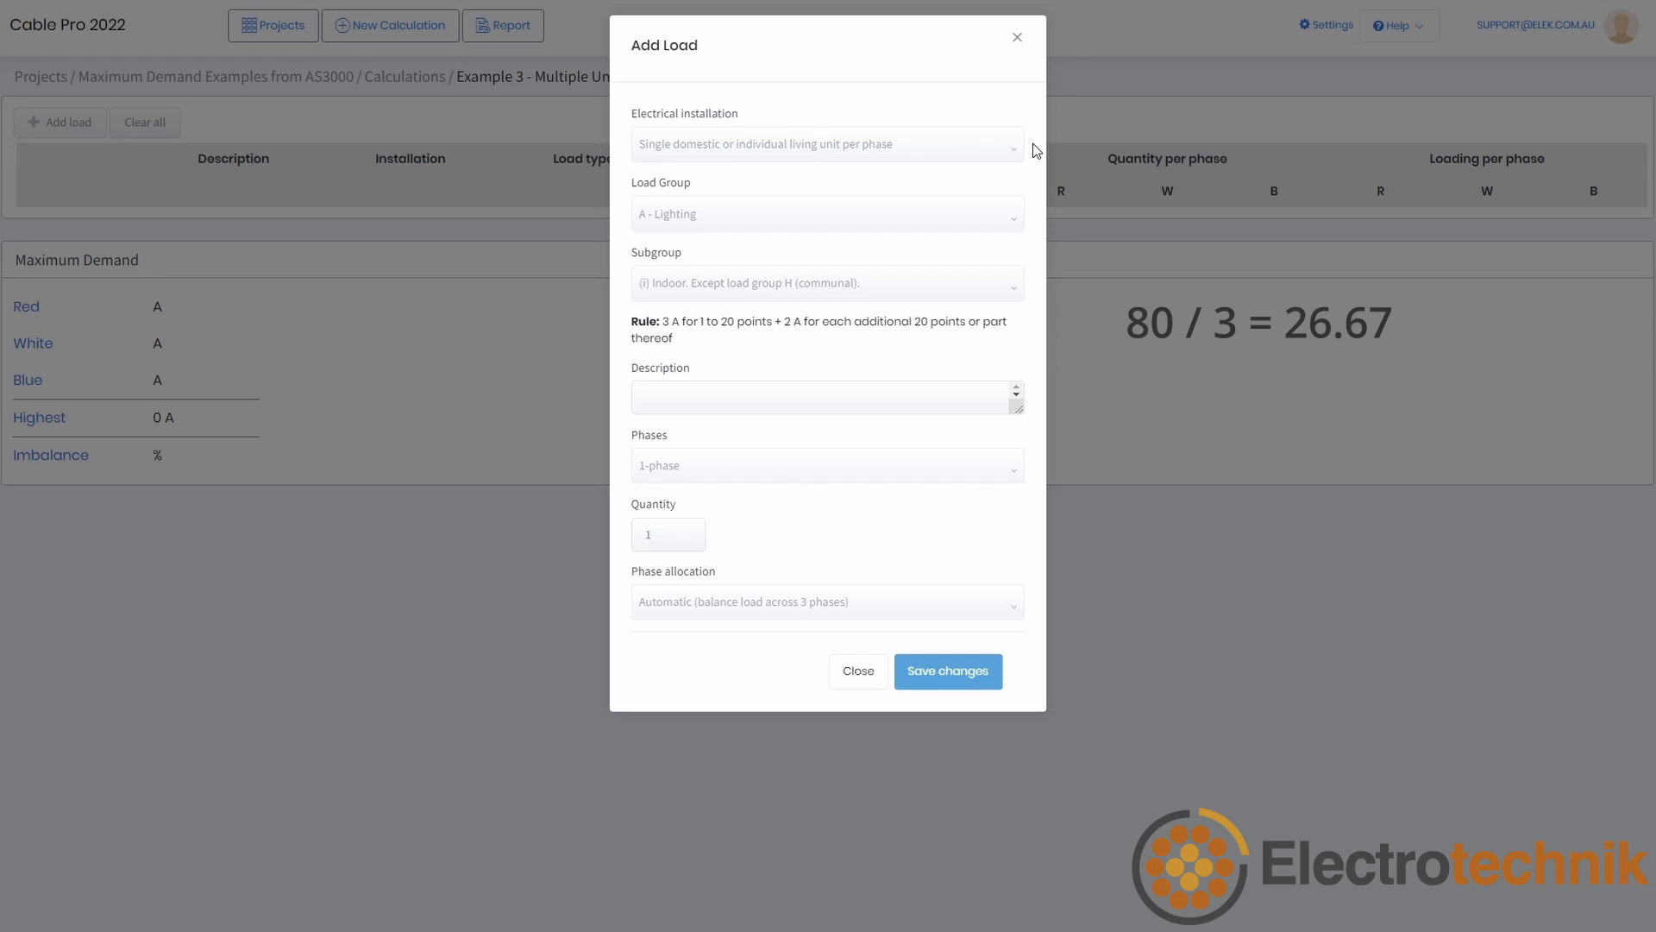
Step: Set the load to blocks of 21+ living units, 27/27/26 per phase, described 'Lighting'
{"action": "left_click", "coordinate": [1001, 148]}
{"action": "left_click", "coordinate": [954, 266]}
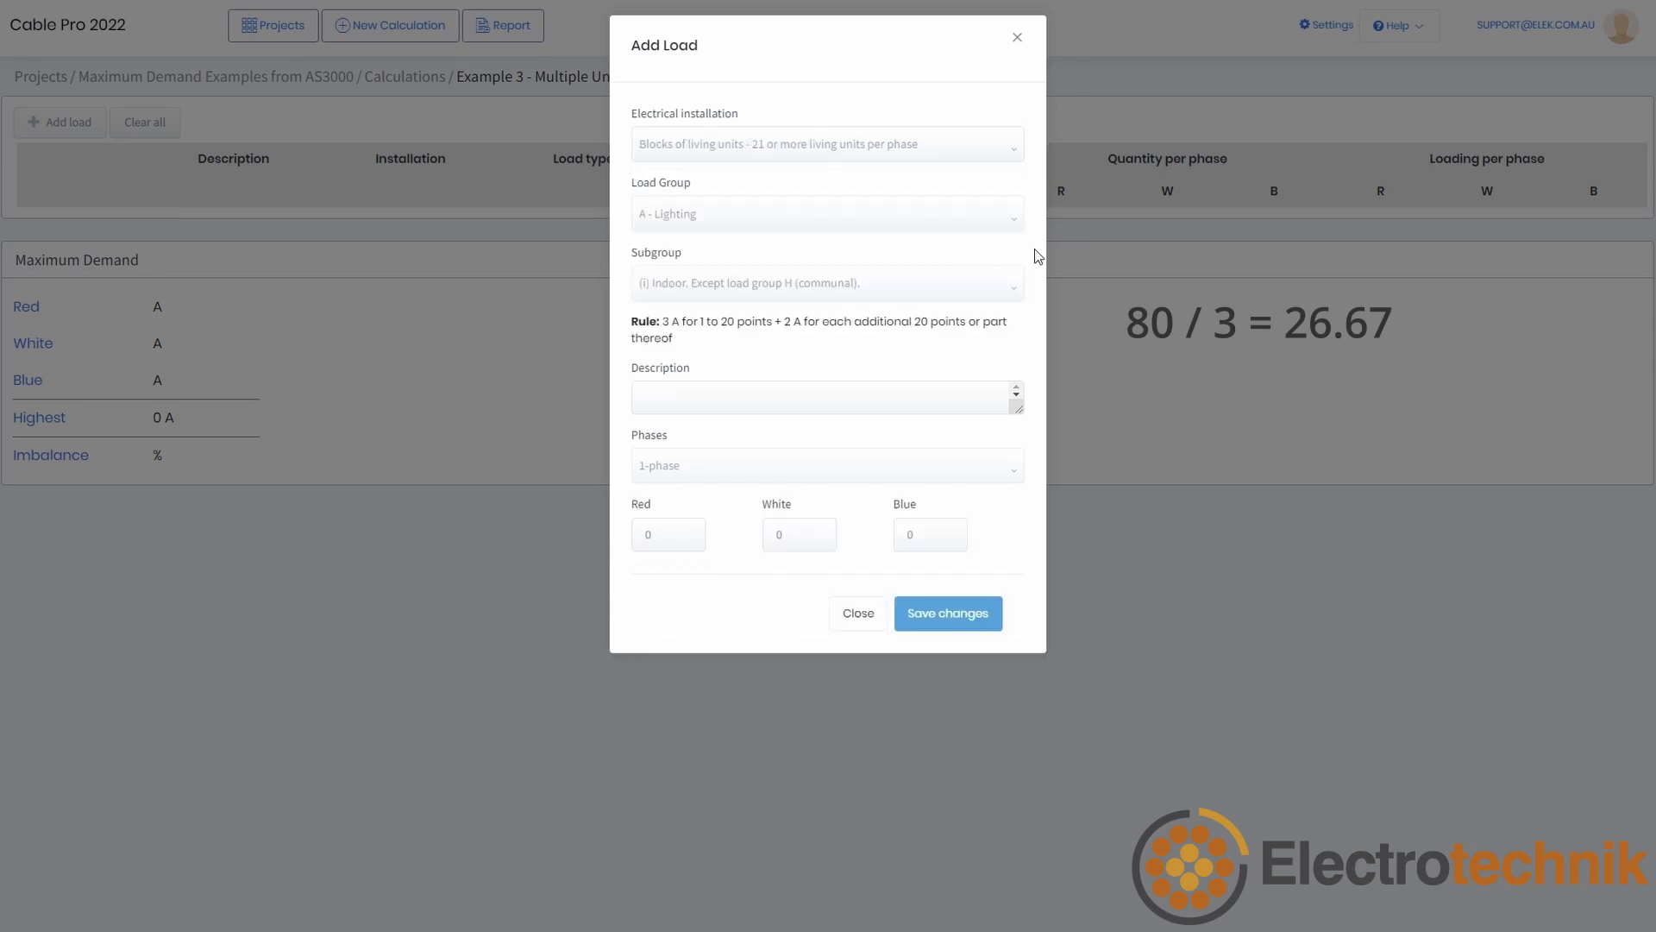
{"action": "double_click", "coordinate": [657, 518]}
{"action": "type", "text": "27"}
{"action": "double_click", "coordinate": [774, 521]}
{"action": "type", "text": "27"}
{"action": "double_click", "coordinate": [926, 523]}
{"action": "type", "text": "26"}
{"action": "left_click", "coordinate": [1004, 519]}
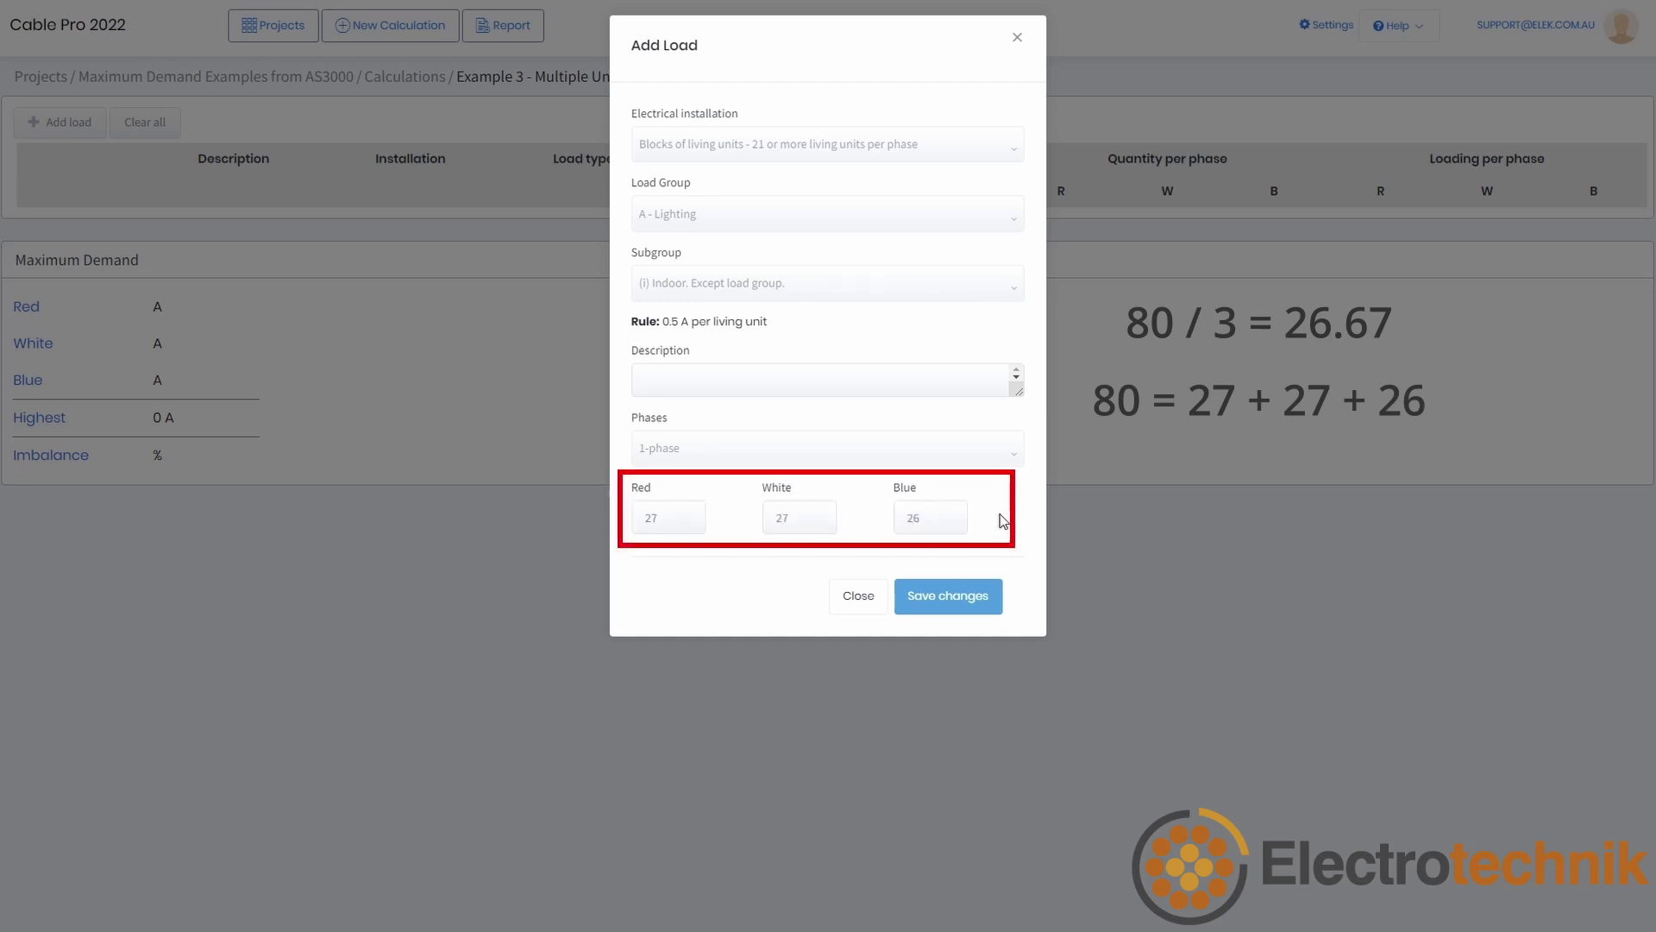
{"action": "left_click", "coordinate": [835, 376]}
{"action": "type", "text": "Lighting"}
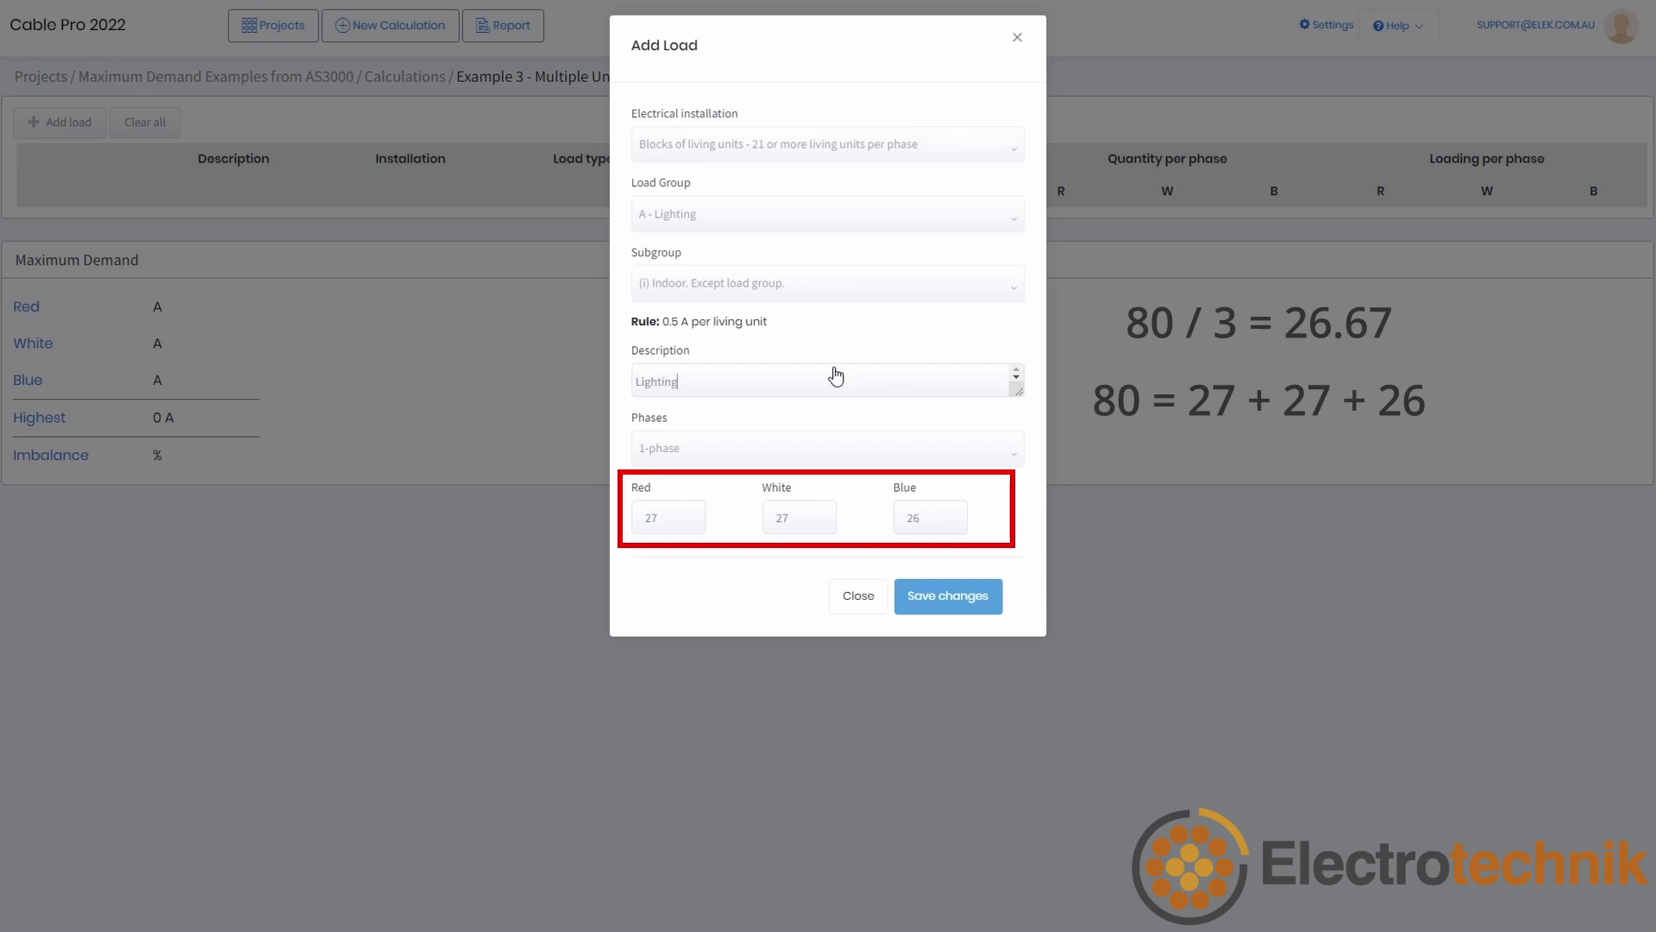
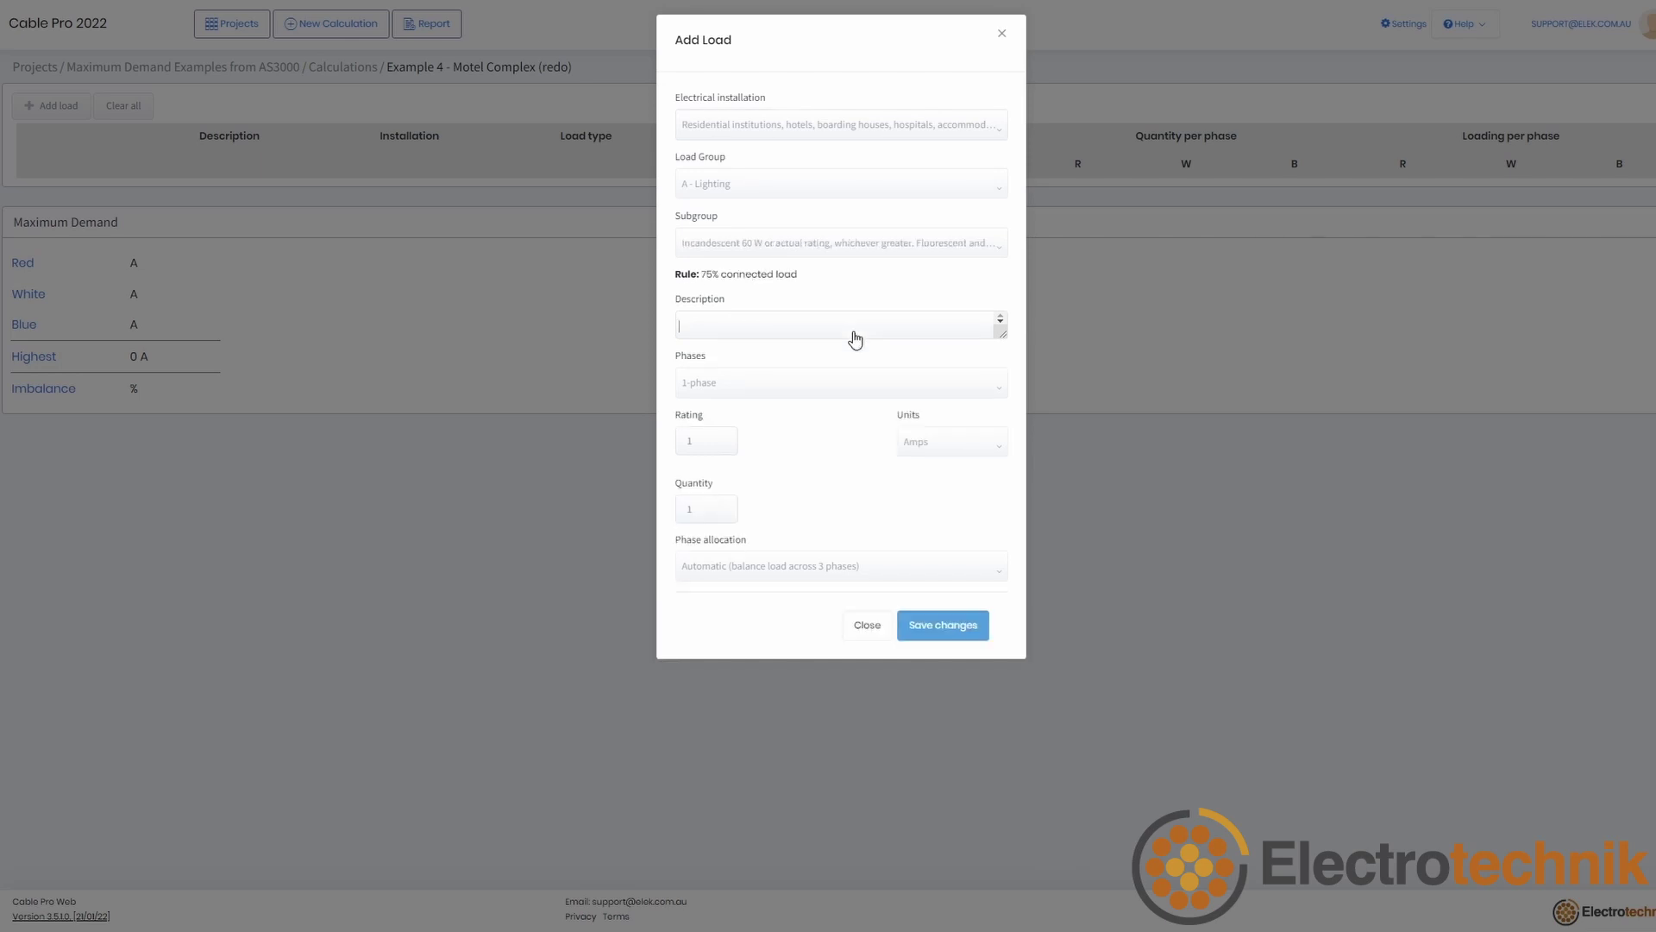
Step: Add the '60 W lighting points' load, rated 60 W in watts, quantity 200, and save it
{"action": "type", "text": "60 W lighting points"}
{"action": "left_click", "coordinate": [931, 448]}
{"action": "left_click", "coordinate": [926, 505]}
{"action": "left_click", "coordinate": [705, 454]}
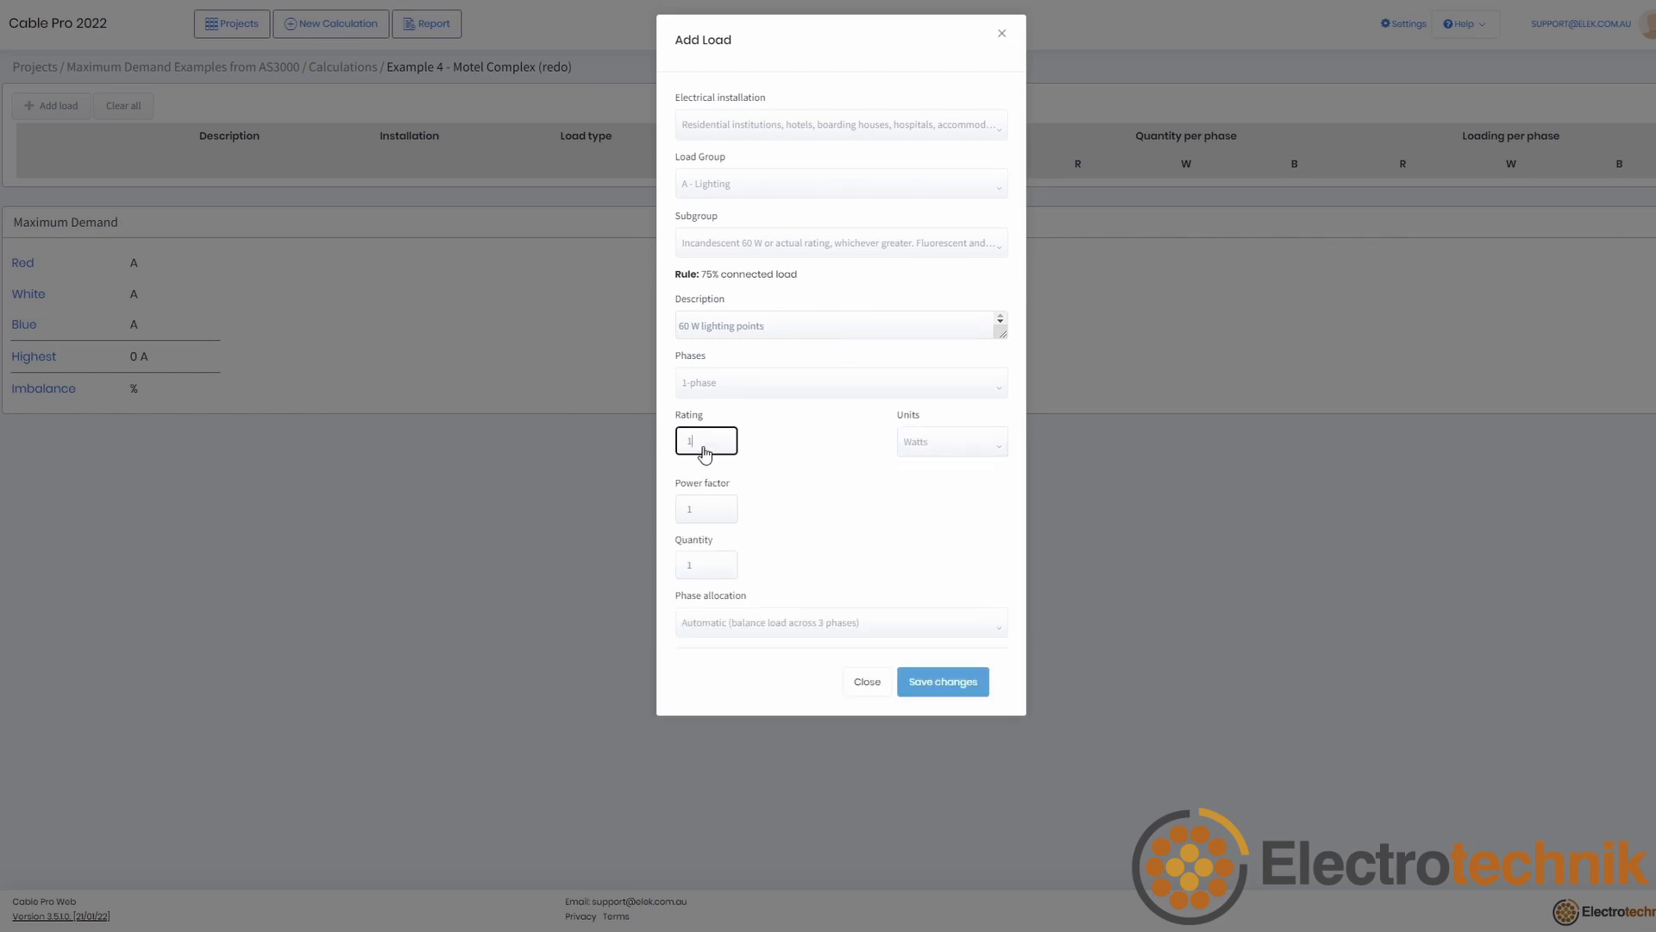
{"action": "type", "text": "60"}
{"action": "left_click", "coordinate": [785, 478]}
{"action": "left_click", "coordinate": [699, 573]}
{"action": "type", "text": "200"}
{"action": "left_click", "coordinate": [828, 526]}
{"action": "left_click", "coordinate": [959, 678]}
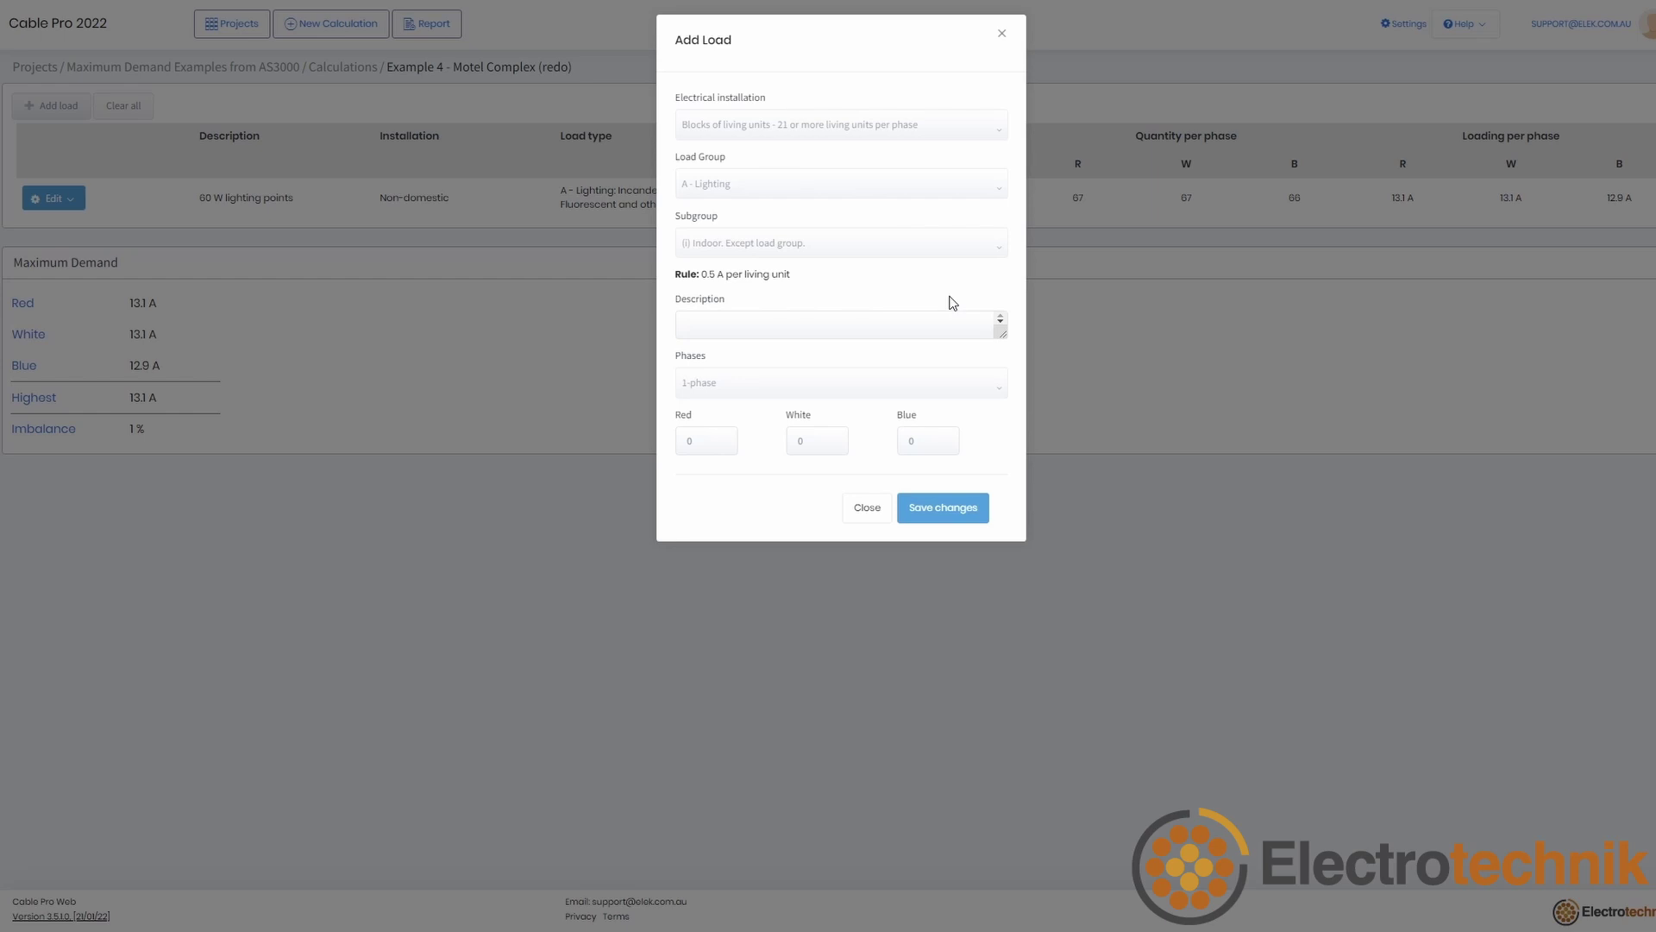
Step: Save a load 'Example lights for blocks of living units' with 50 on Red, White and Blue
{"action": "left_click", "coordinate": [916, 327]}
{"action": "type", "text": "Example lights for blocks of living units"}
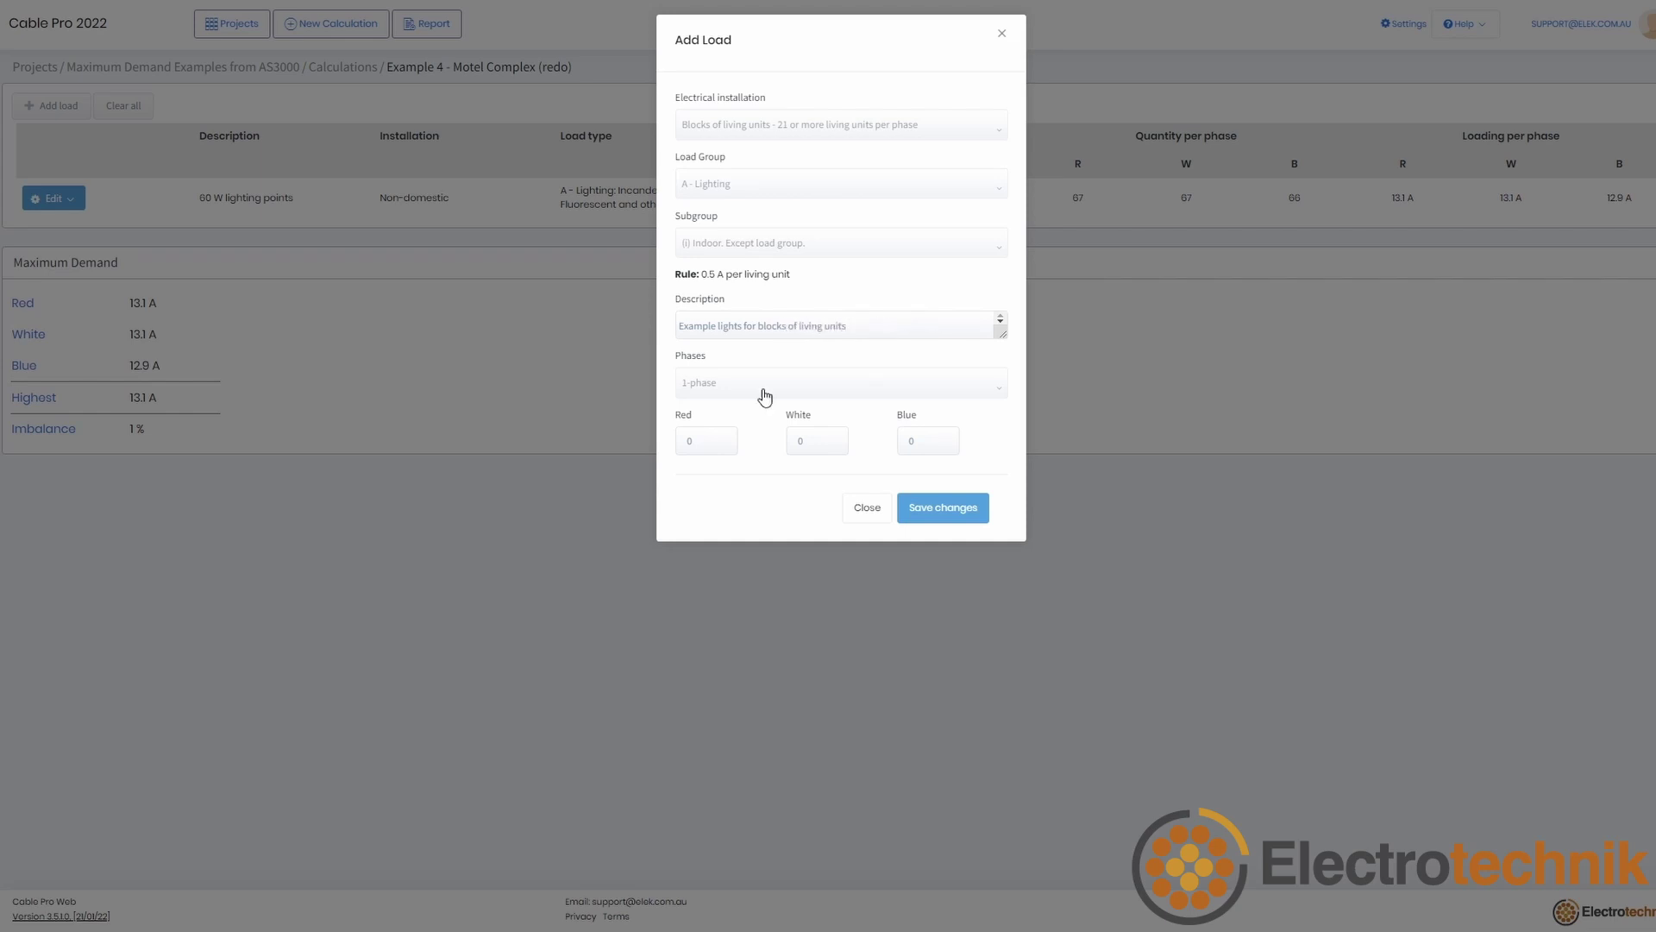
{"action": "key", "text": "Tab"}
{"action": "type", "text": "50"}
{"action": "key", "text": "Tab"}
{"action": "type", "text": "50"}
{"action": "key", "text": "Tab"}
{"action": "type", "text": "50"}
{"action": "left_click", "coordinate": [962, 516]}
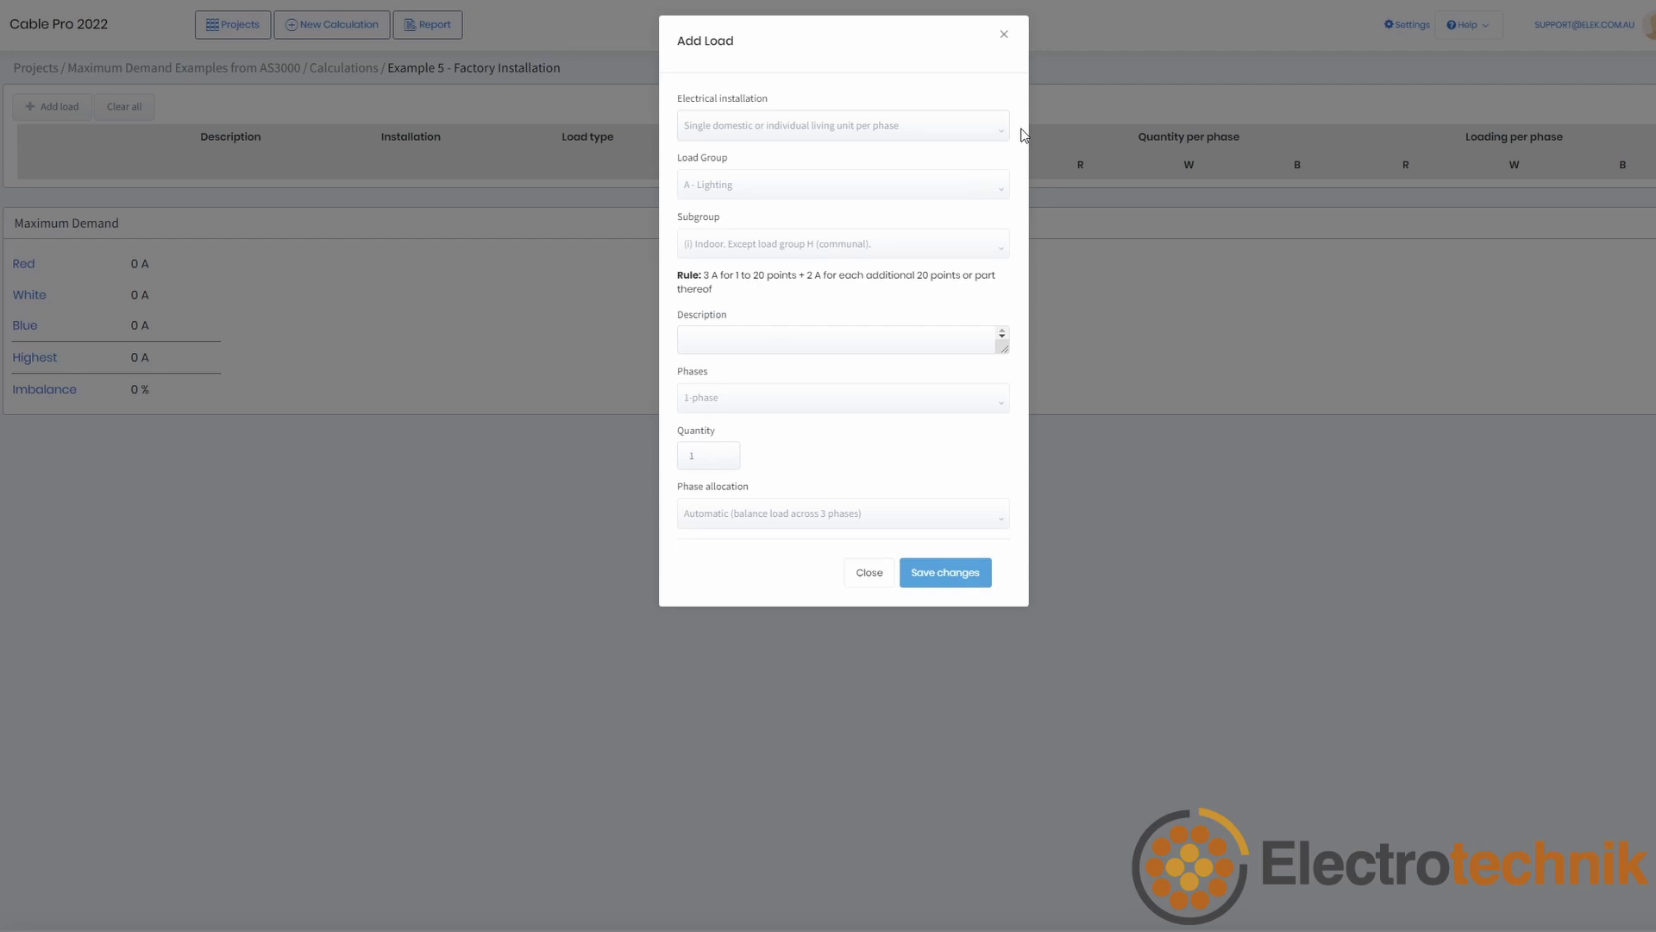
Step: Set the installation type to Factories, shops and offices
{"action": "left_click", "coordinate": [991, 129]}
{"action": "scroll", "coordinate": [980, 225], "scroll_direction": "down", "scroll_amount": 3}
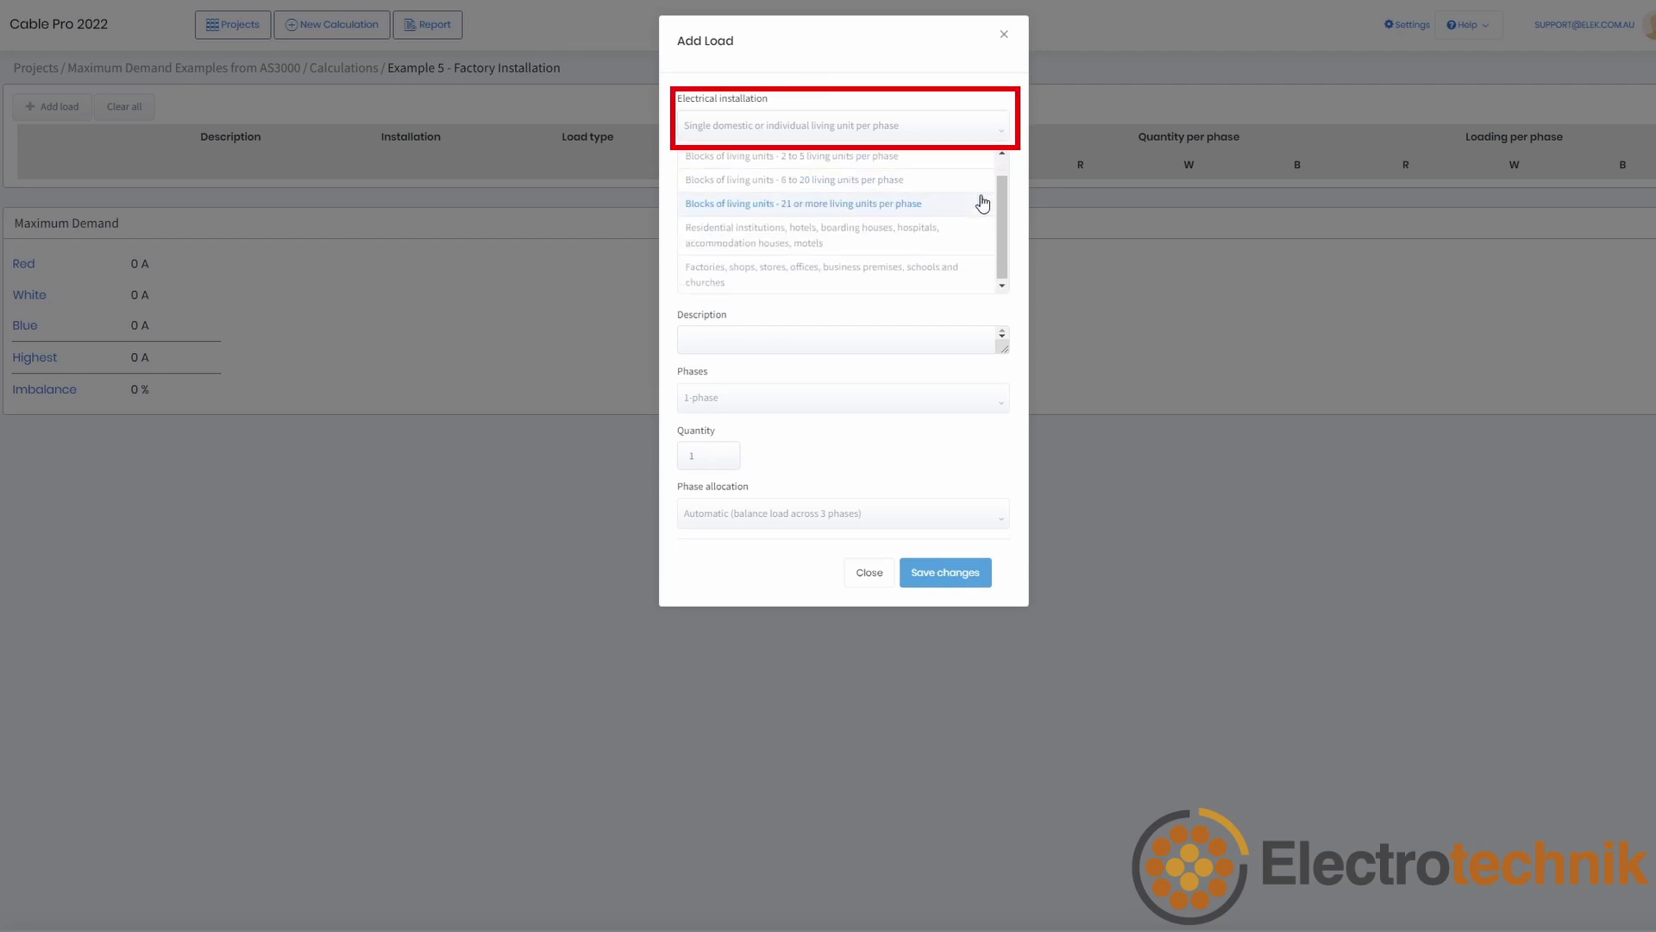
{"action": "left_click", "coordinate": [928, 272]}
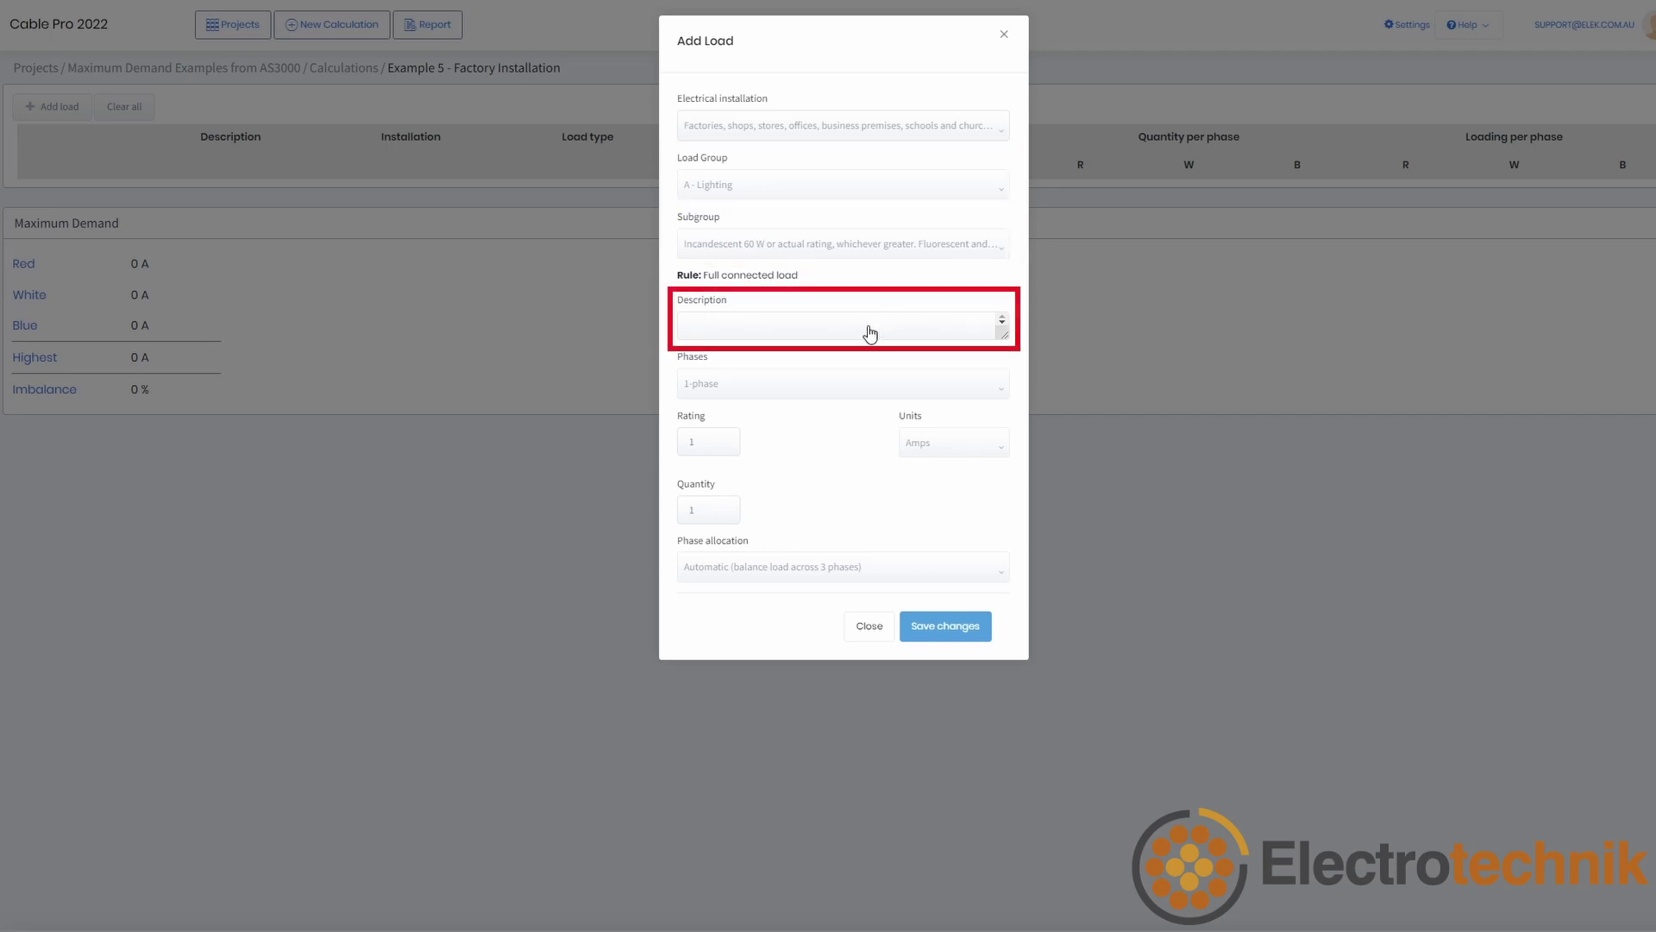
Step: Save the pasted twin 36 W fluorescent luminaire load with rating 0.42 A and quantity 30
{"action": "left_click", "coordinate": [869, 334]}
{"action": "type", "text": "Twin 36 W PF corrected fluorescent luminaires each with a run current of 0.42 A"}
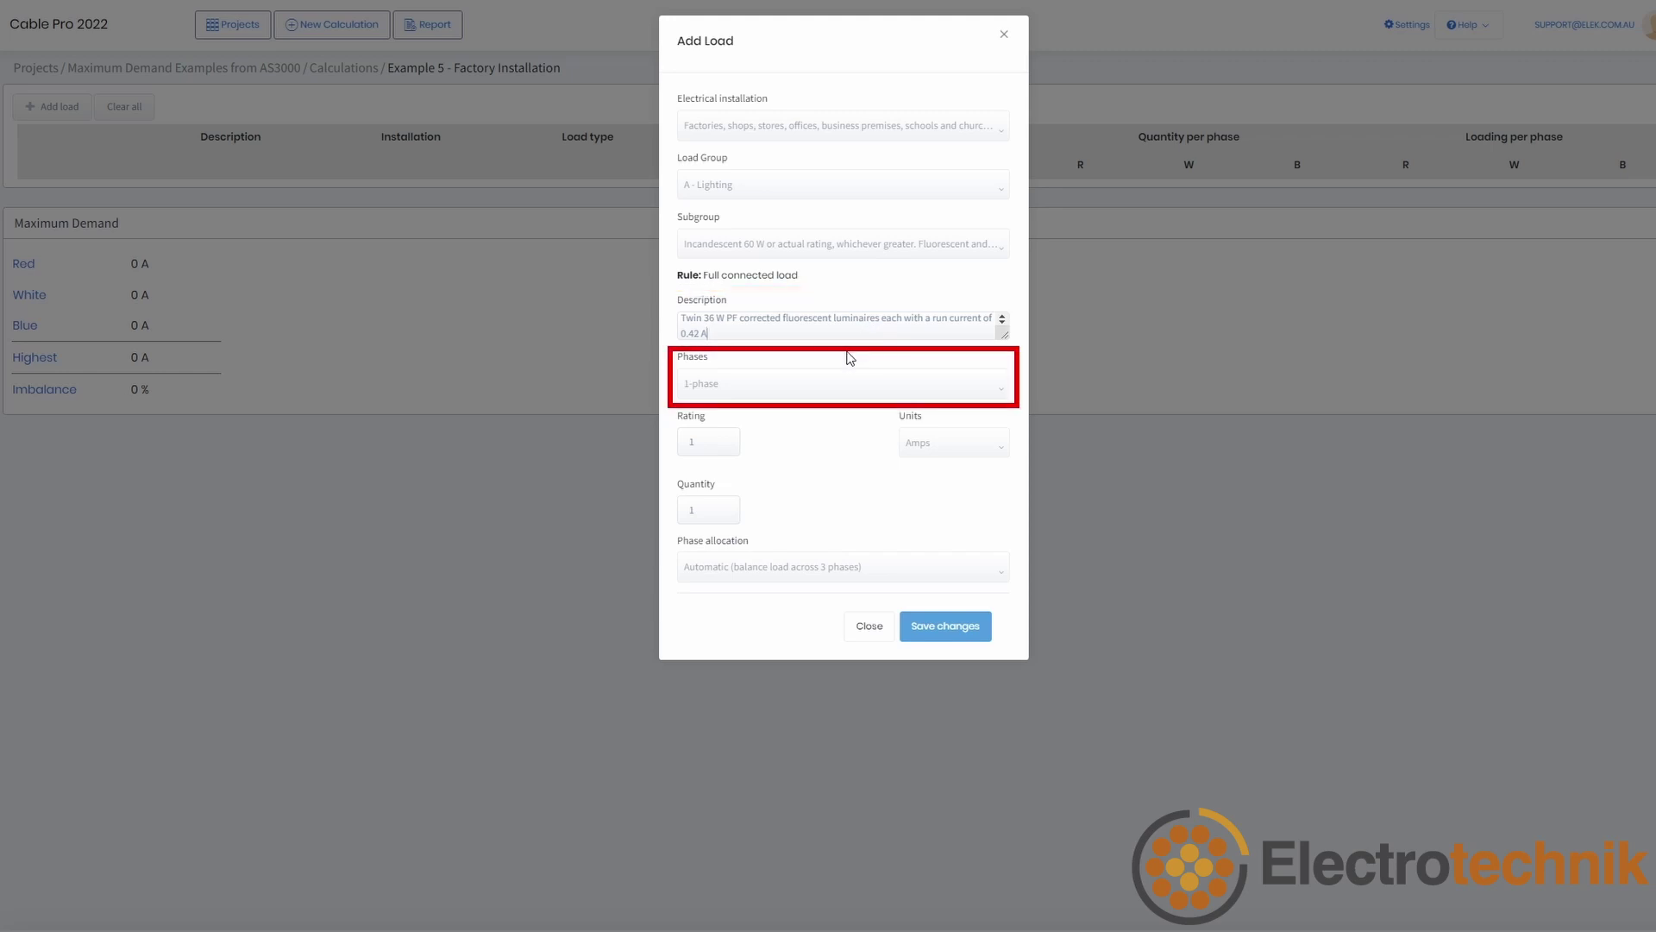
{"action": "left_click", "coordinate": [698, 444]}
{"action": "double_click", "coordinate": [699, 444]}
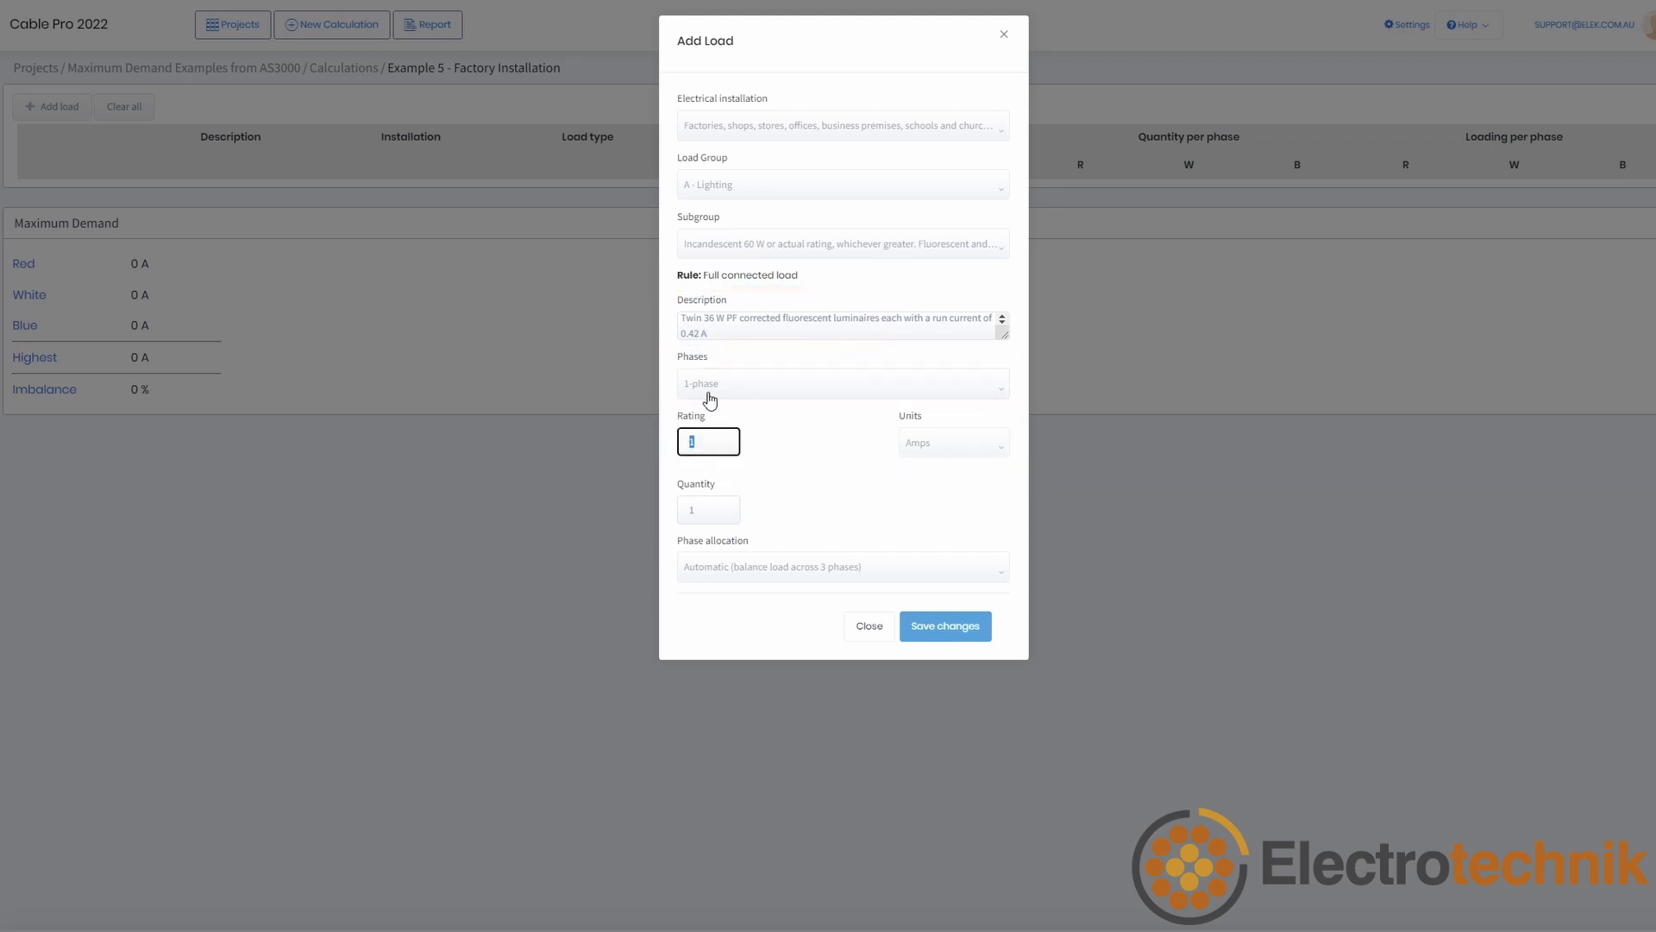
{"action": "type", "text": "0.42"}
{"action": "left_click", "coordinate": [700, 511]}
{"action": "double_click", "coordinate": [700, 512]}
{"action": "type", "text": "30"}
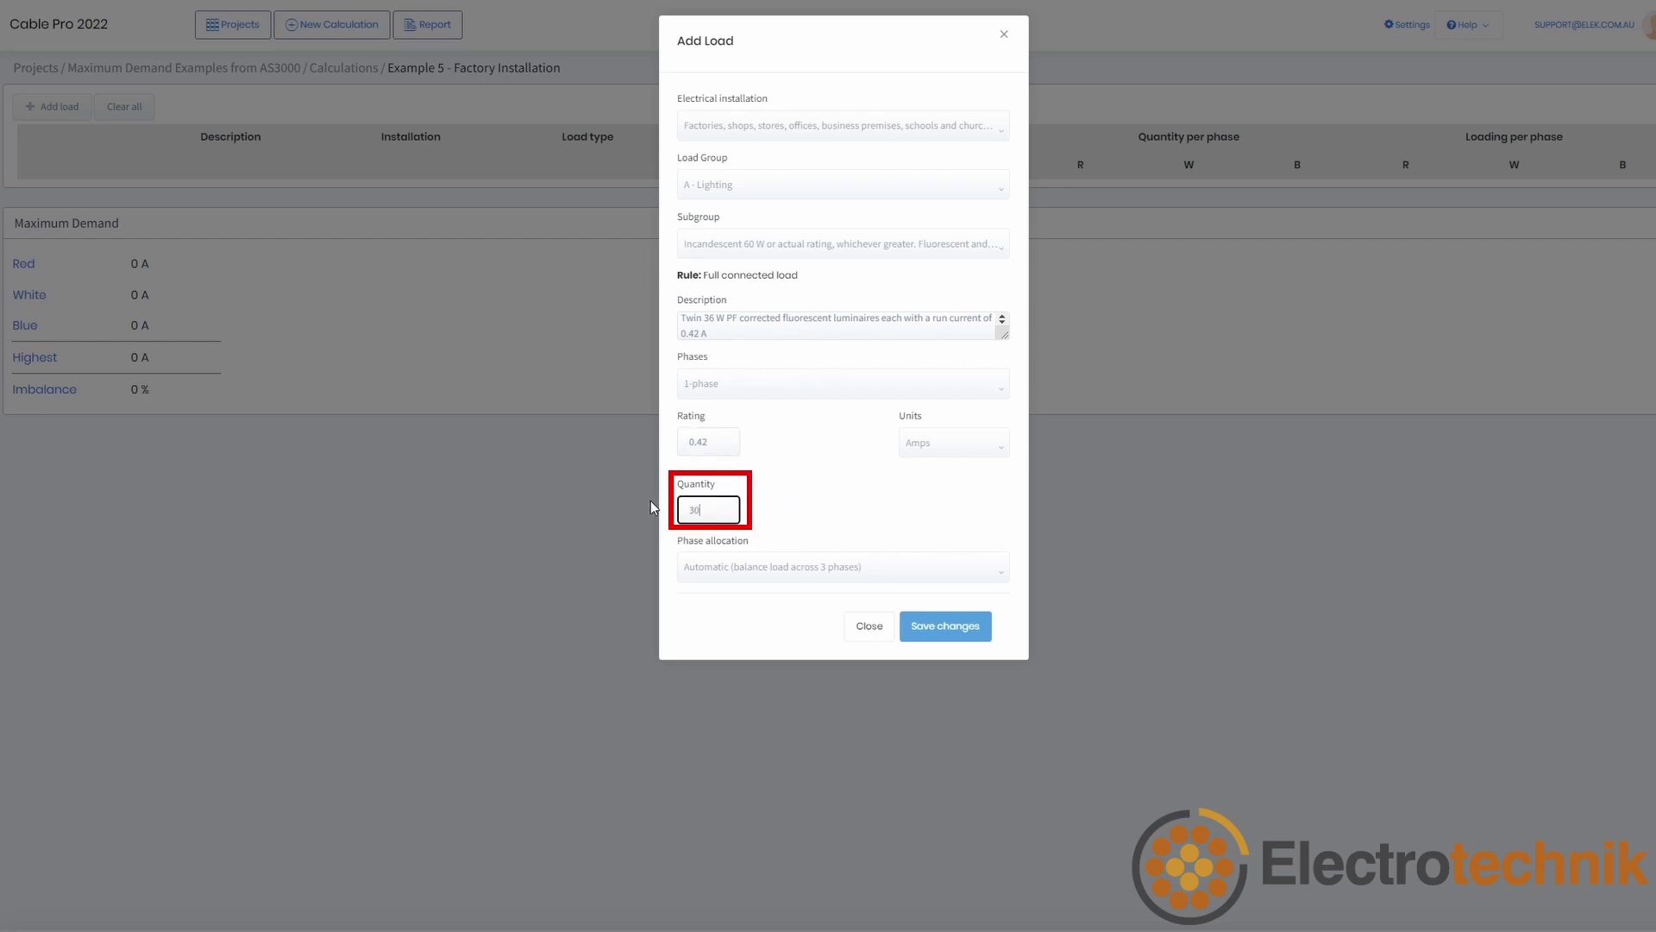
{"action": "left_click", "coordinate": [801, 520]}
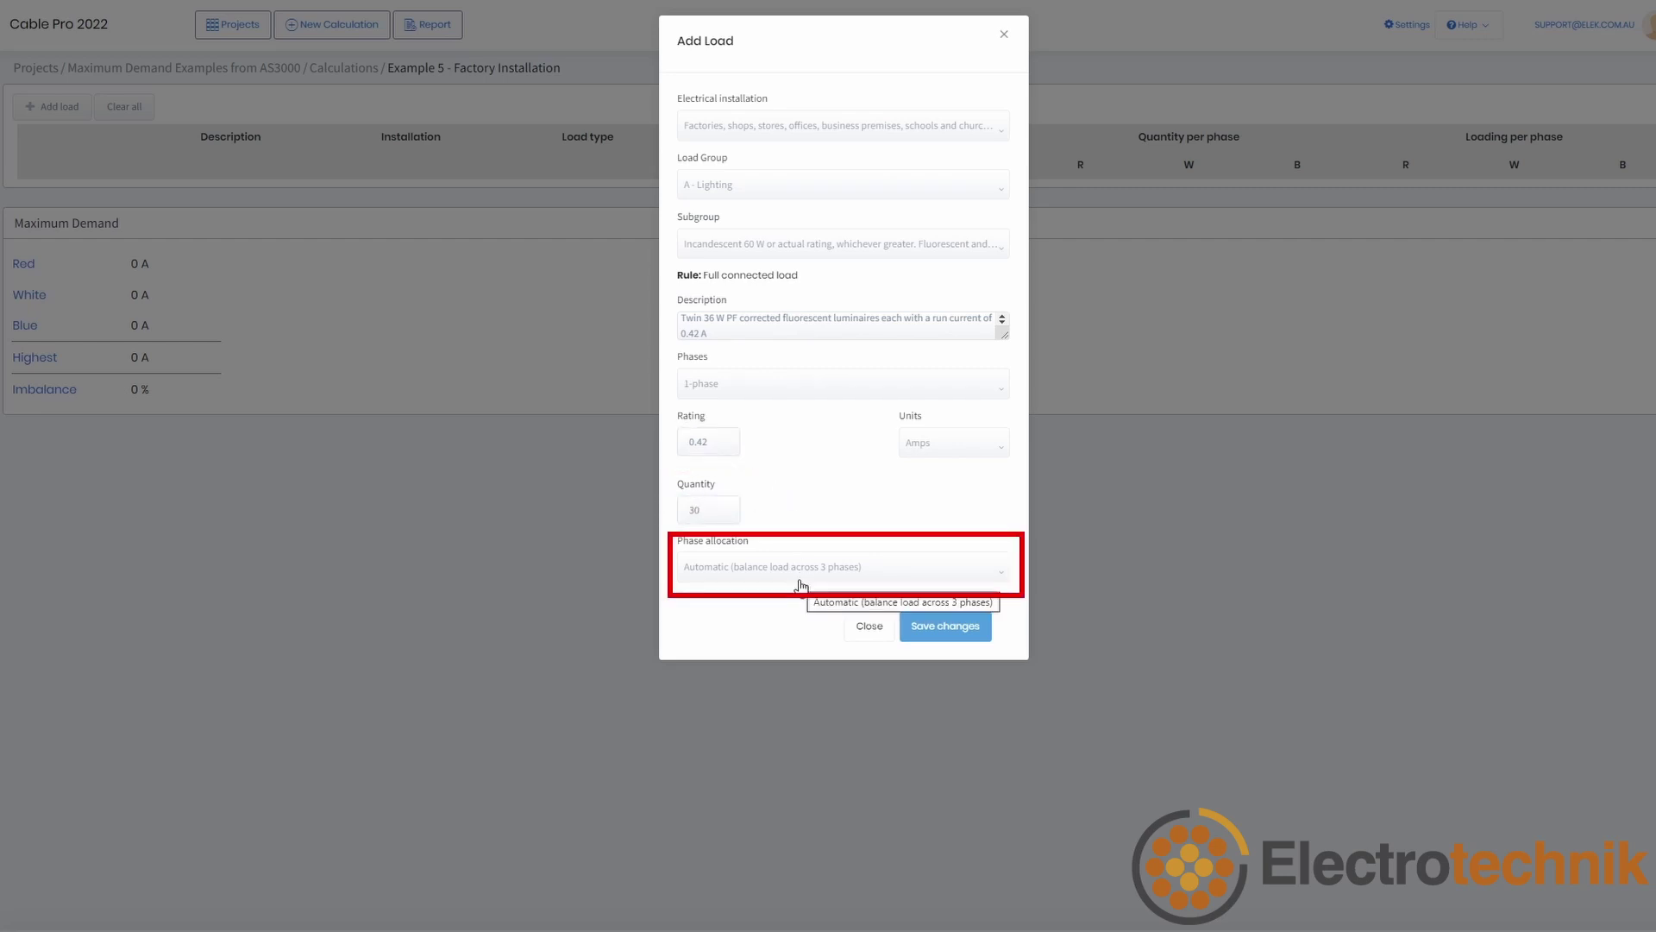
{"action": "left_click", "coordinate": [946, 628]}
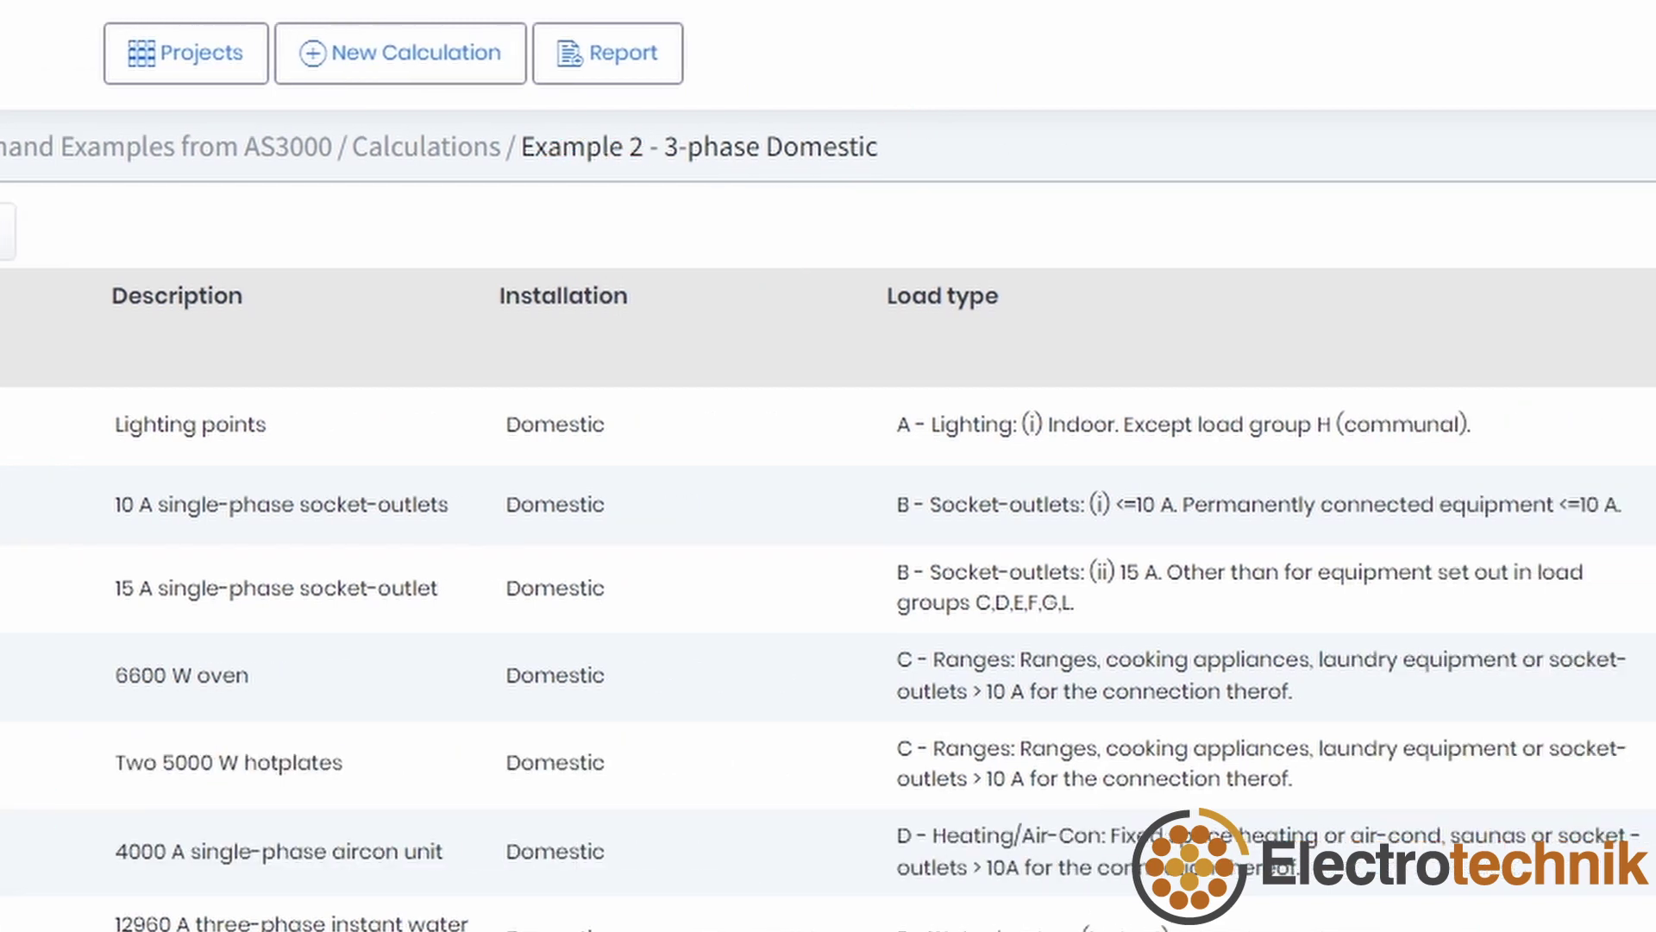
Step: Open the program Settings to view the company logo options
{"action": "left_click", "coordinate": [1255, 54]}
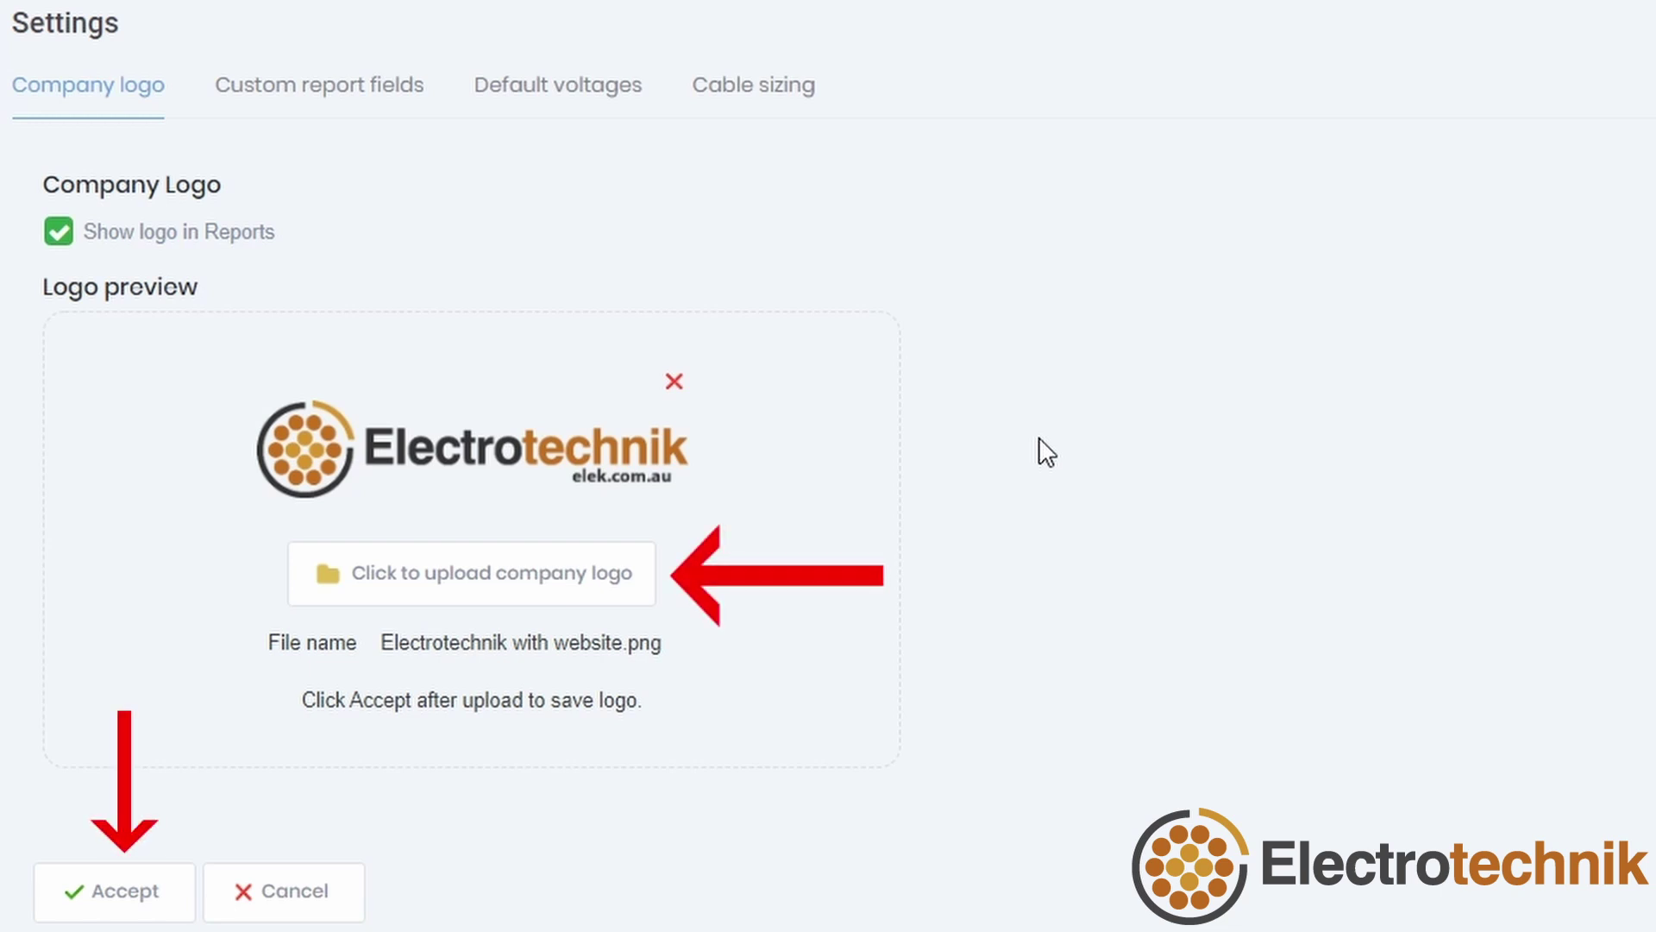
Step: Add a custom report field 'Company' with value 'Electrotechnik Pty Ltd'
{"action": "left_click", "coordinate": [122, 898]}
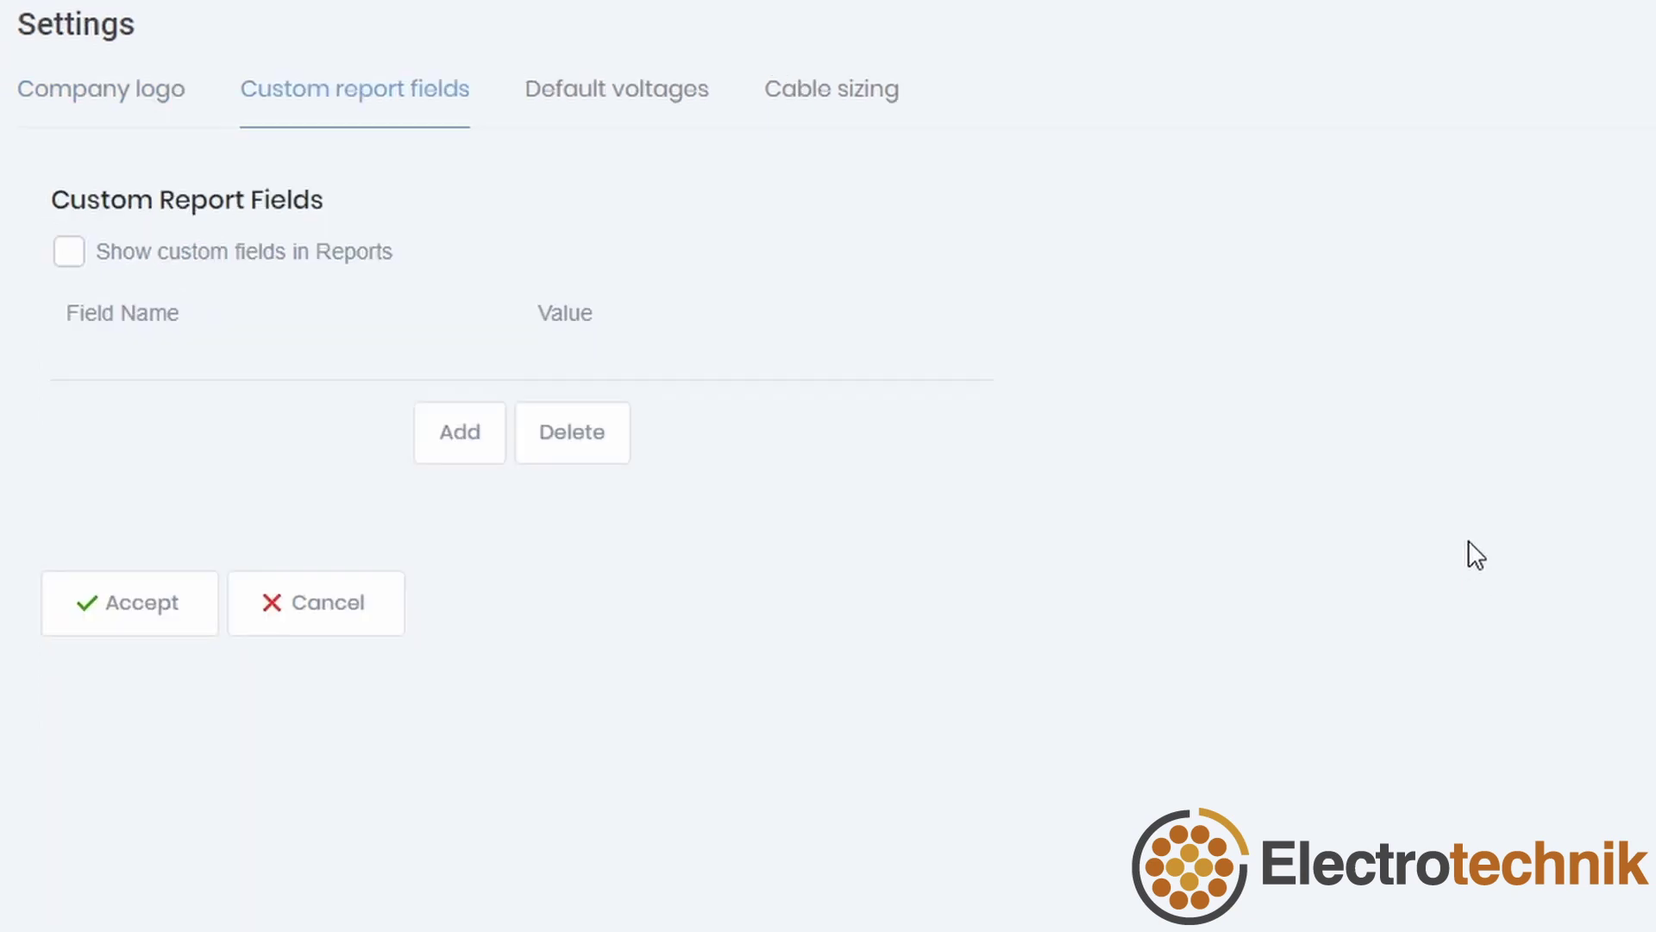
{"action": "left_click", "coordinate": [454, 436]}
{"action": "left_click", "coordinate": [359, 410]}
{"action": "type", "text": "Company:"}
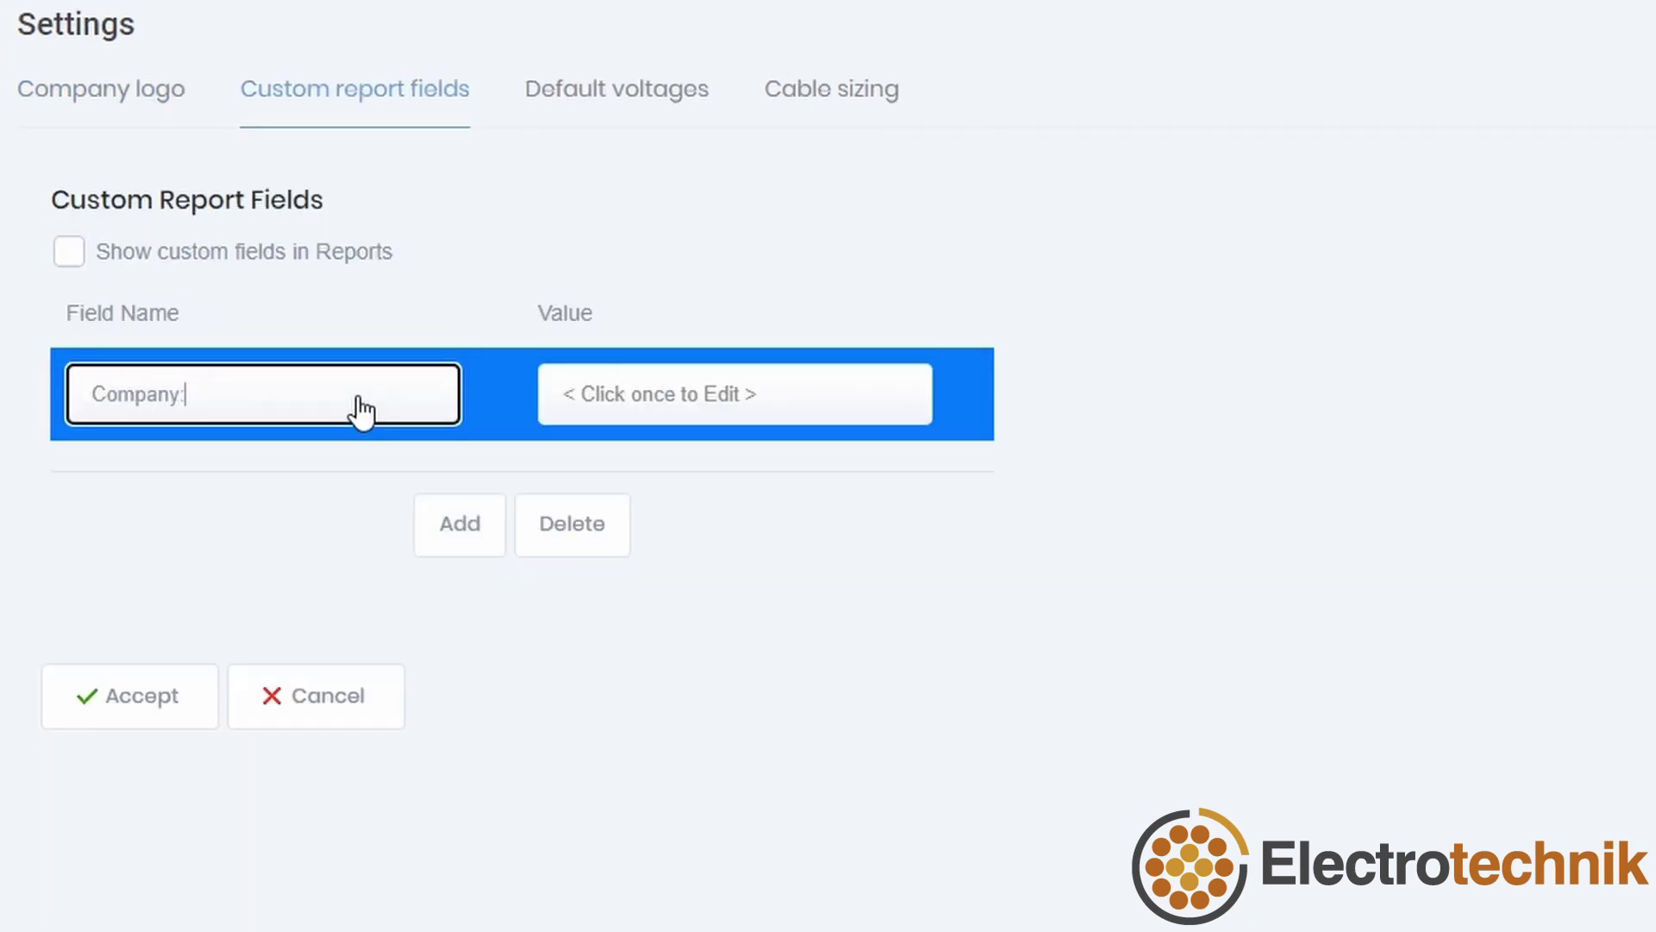
{"action": "left_click", "coordinate": [740, 417]}
{"action": "type", "text": "Electrotechnik Pty Ltd"}
{"action": "key", "text": "Return"}
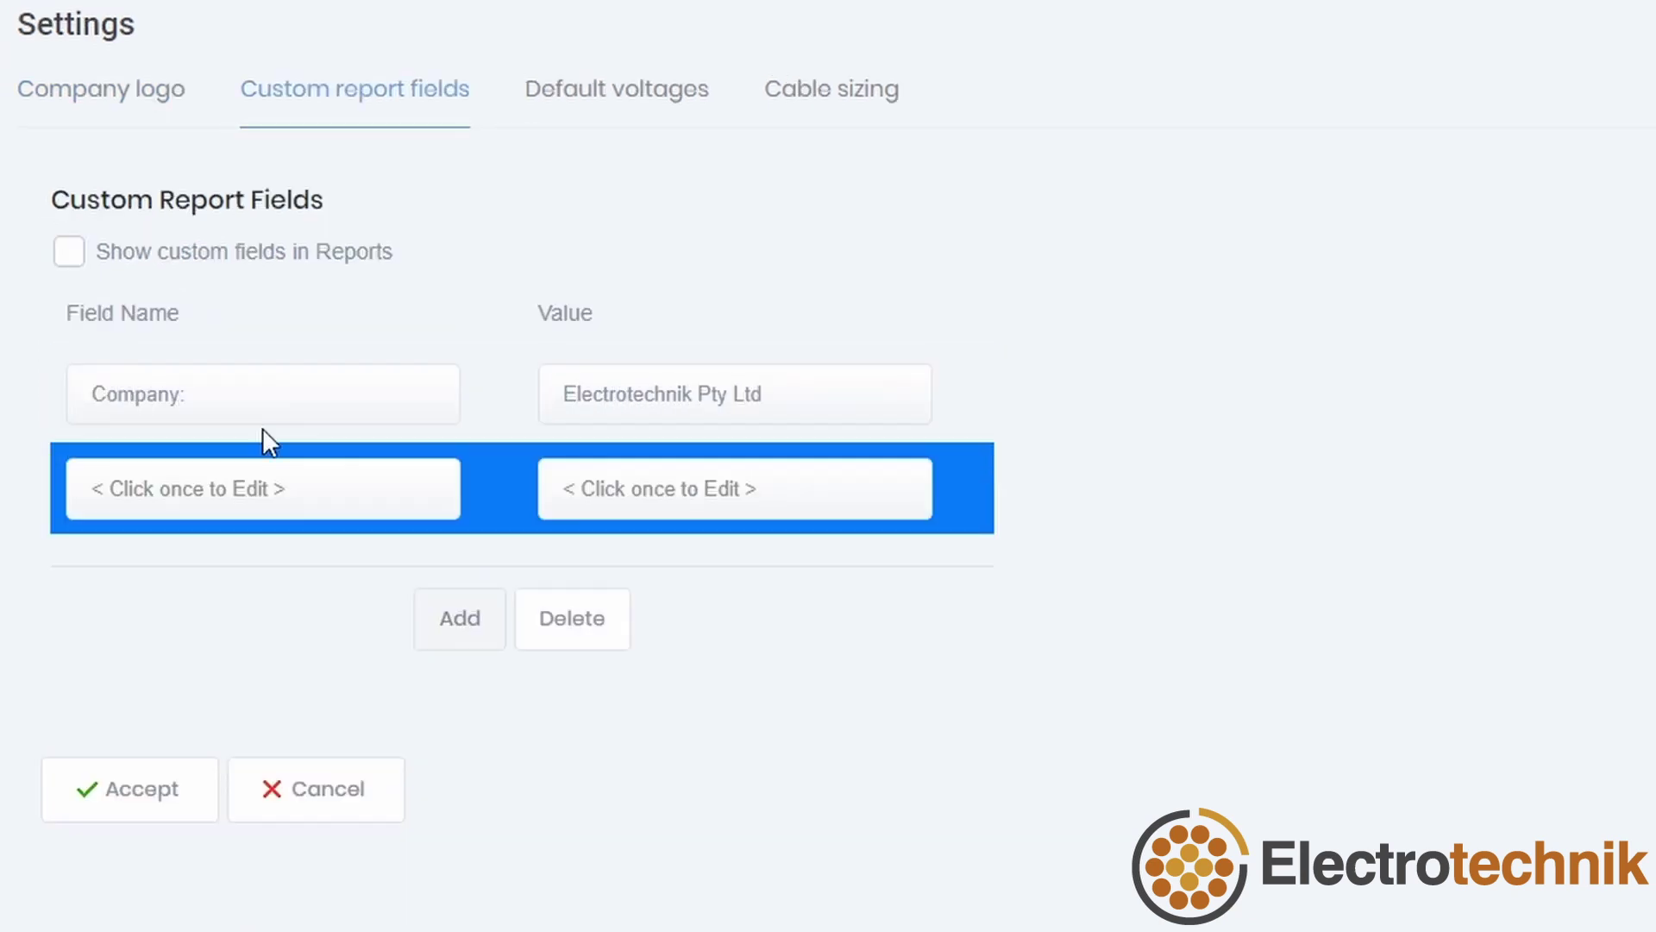
Step: Add 'Designed by:' with the designer's name and 'Contact number:' with the company phone number
{"action": "left_click", "coordinate": [222, 489]}
{"action": "type", "text": "Designed by:"}
{"action": "left_click", "coordinate": [581, 504]}
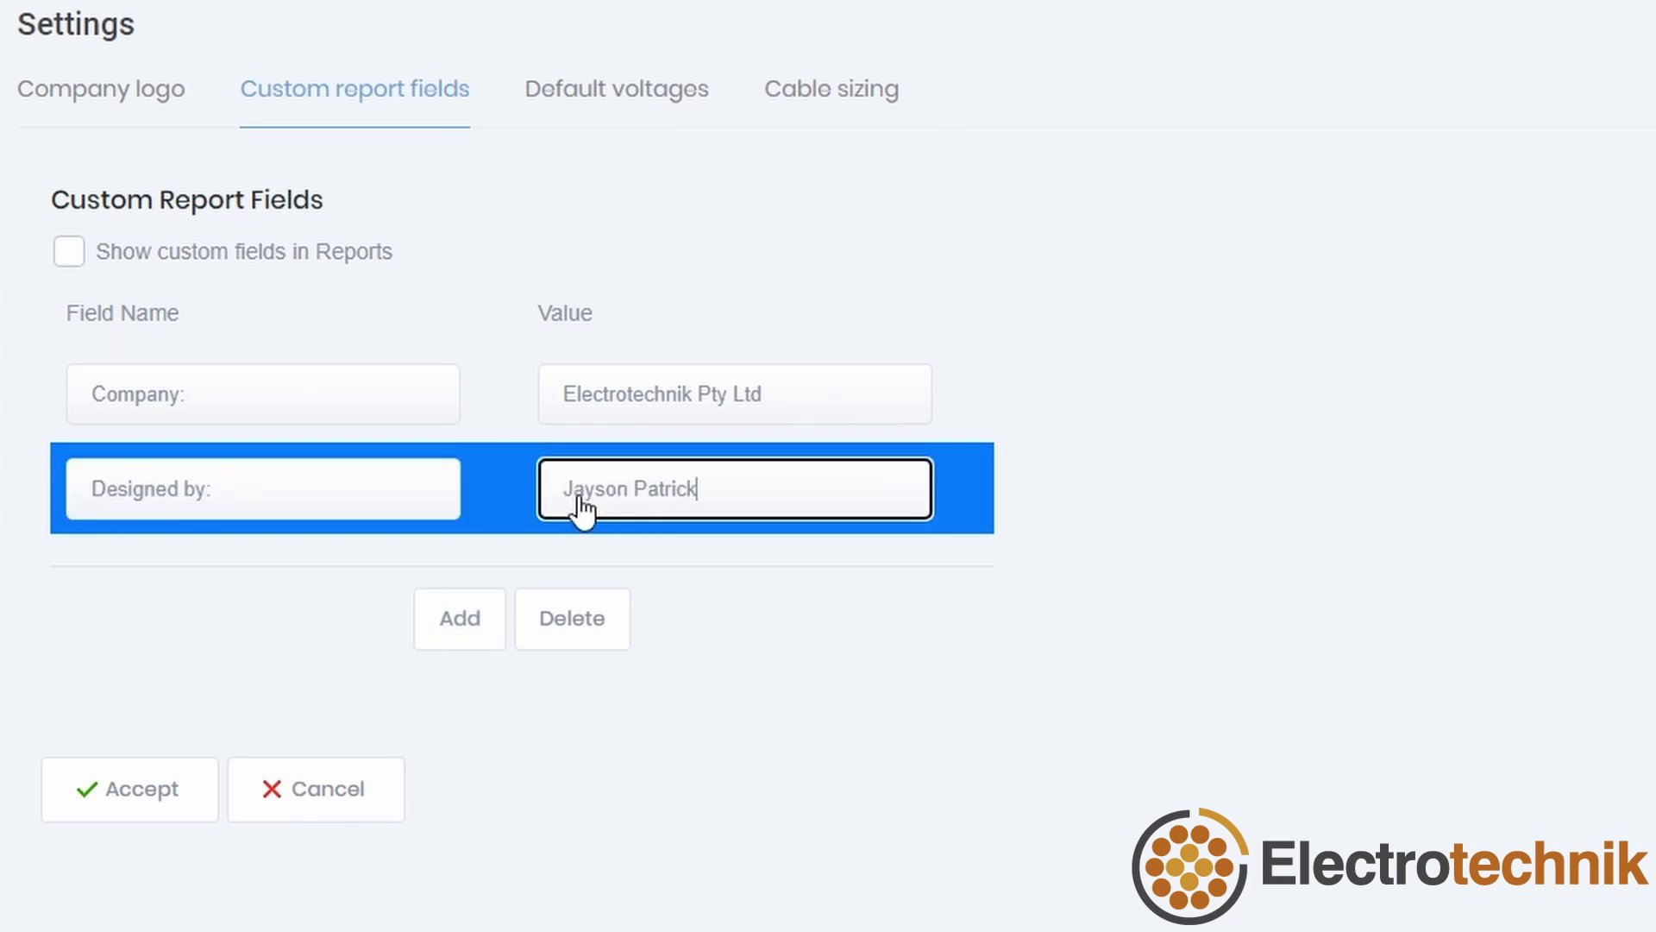
{"action": "key", "text": "Return"}
{"action": "left_click", "coordinate": [295, 596]}
{"action": "type", "text": "Contact number:"}
{"action": "left_click", "coordinate": [637, 604]}
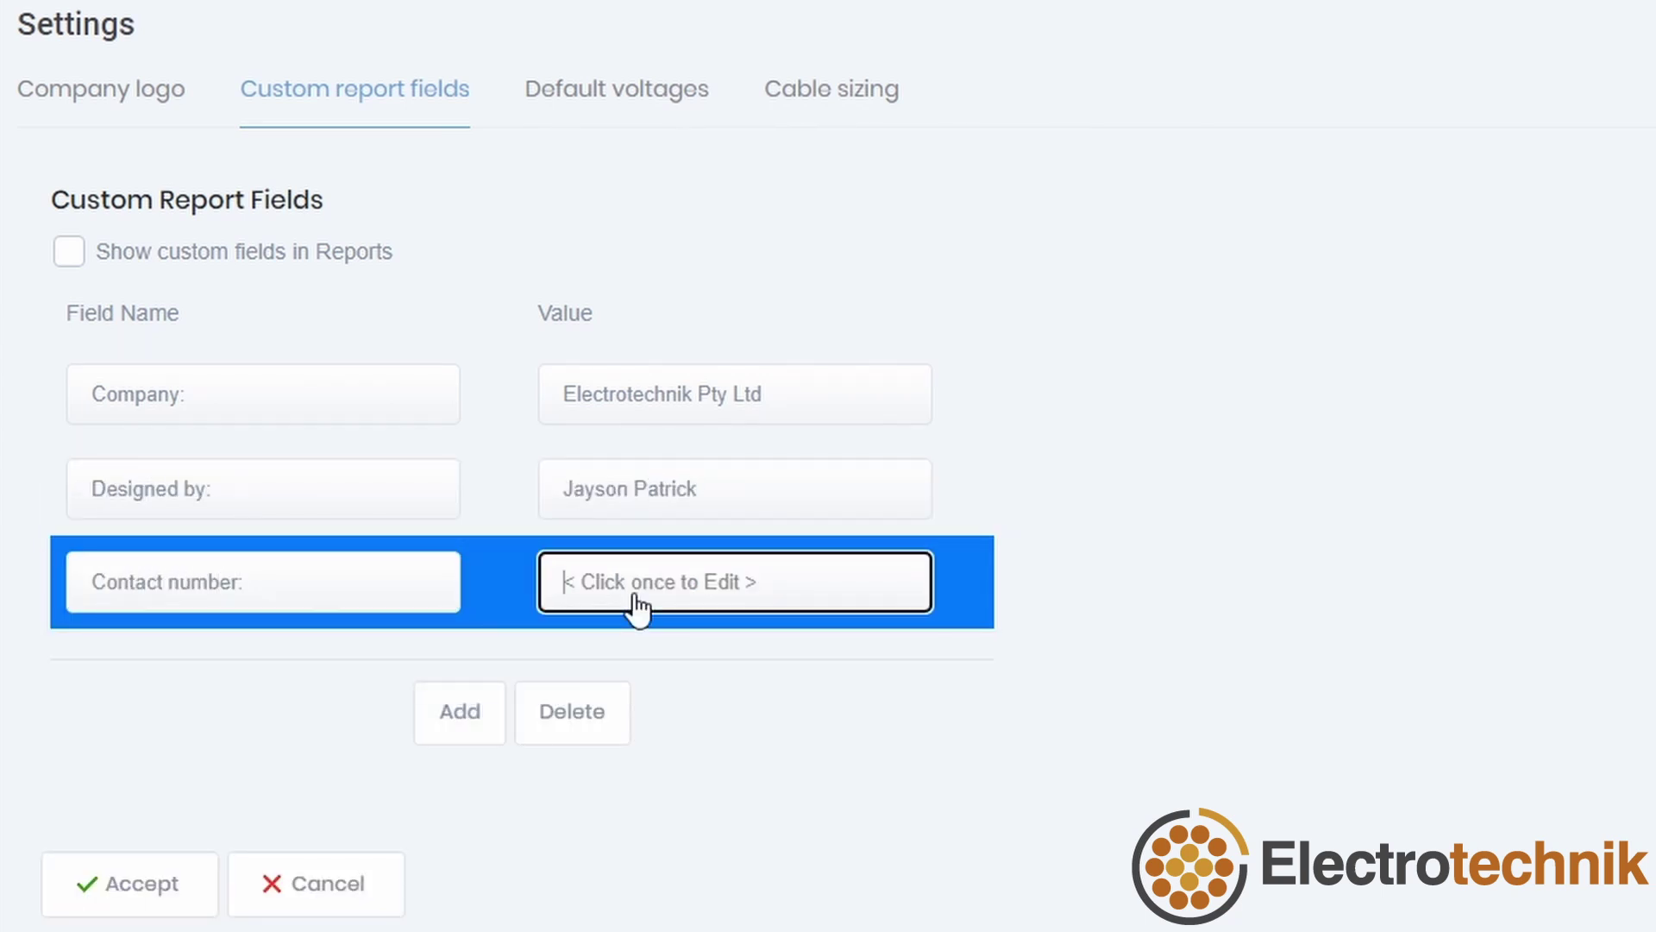
Step: Enable Show custom fields in Reports and accept the settings
{"action": "left_click", "coordinate": [330, 707]}
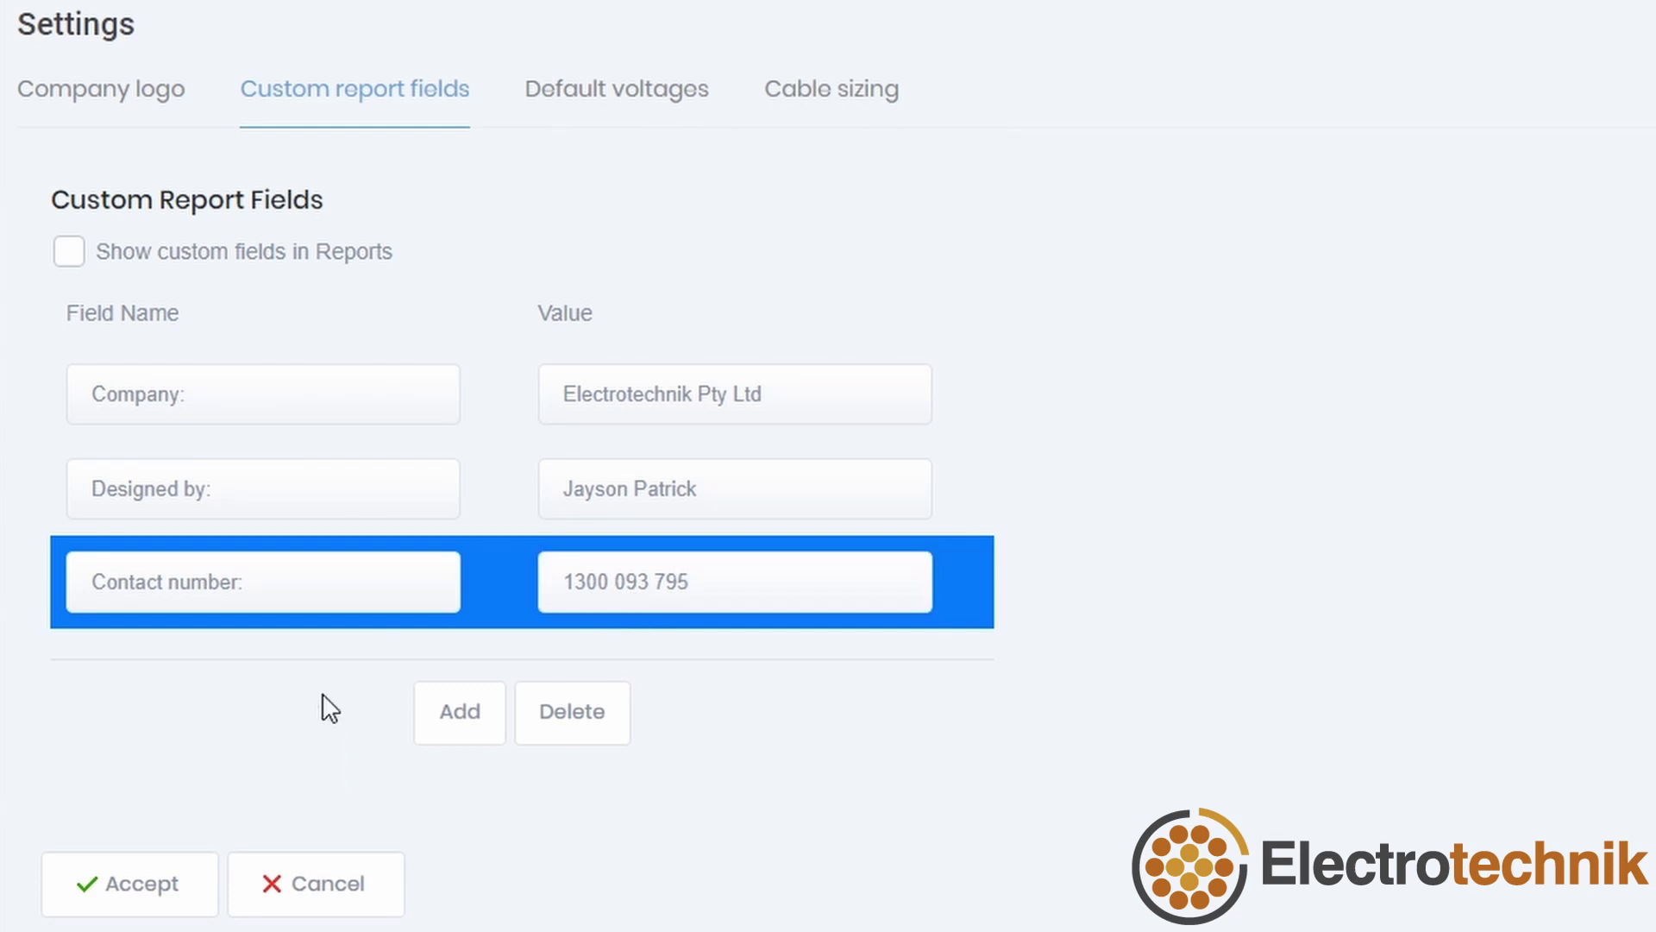
{"action": "left_click", "coordinate": [69, 251]}
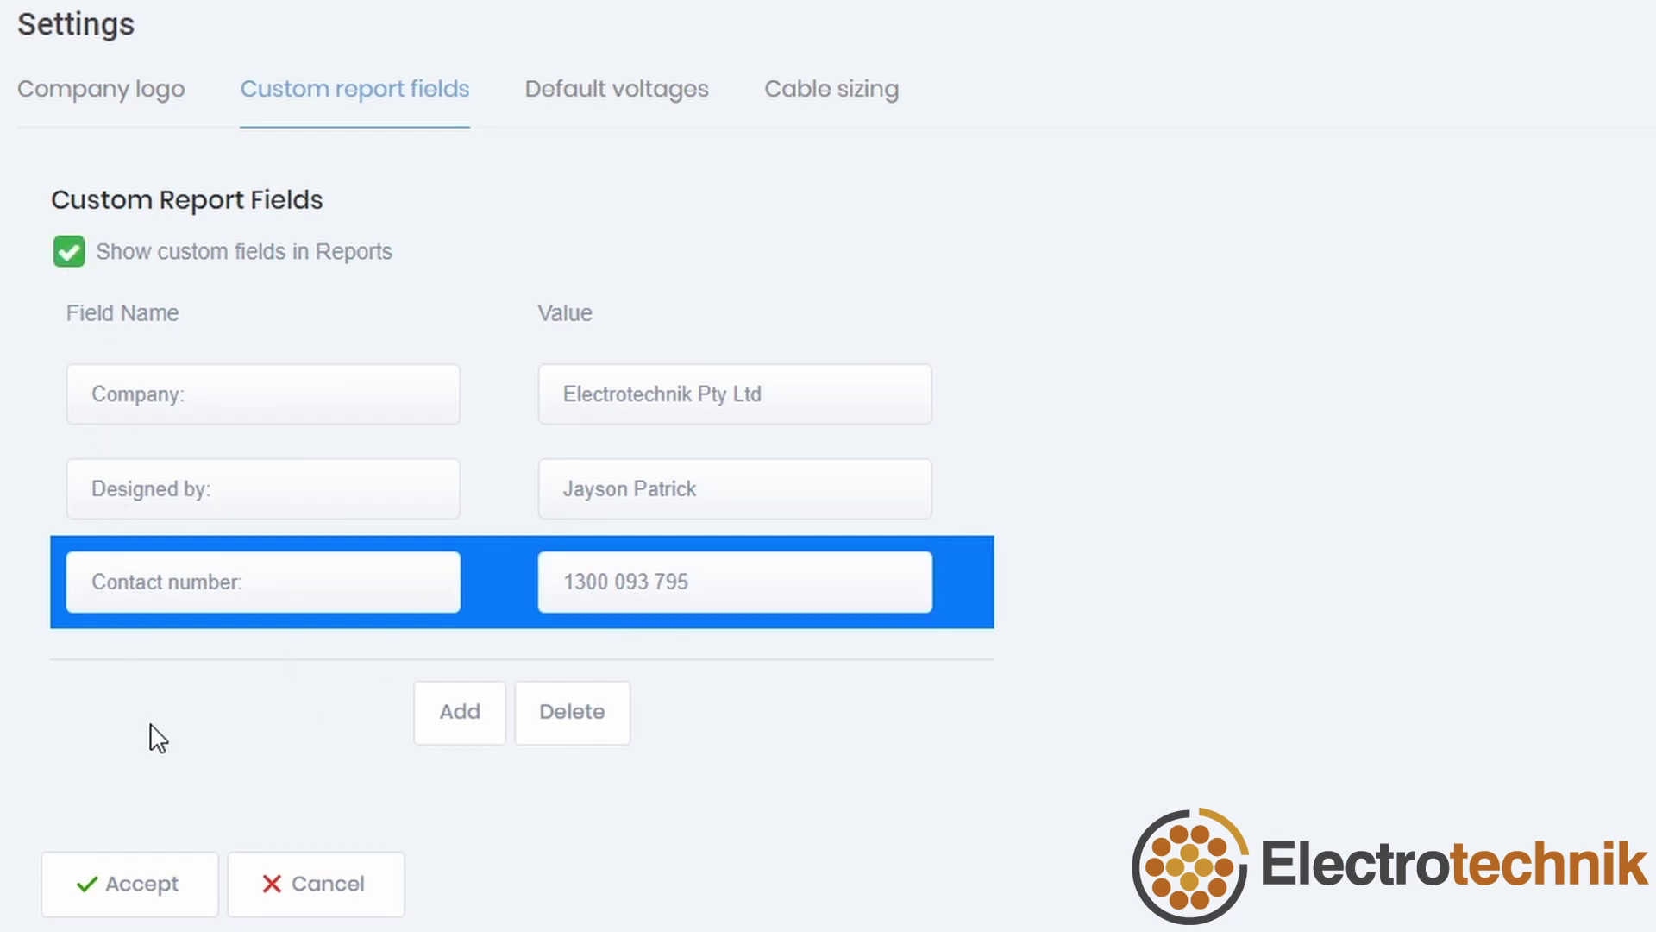
{"action": "left_click", "coordinate": [144, 884]}
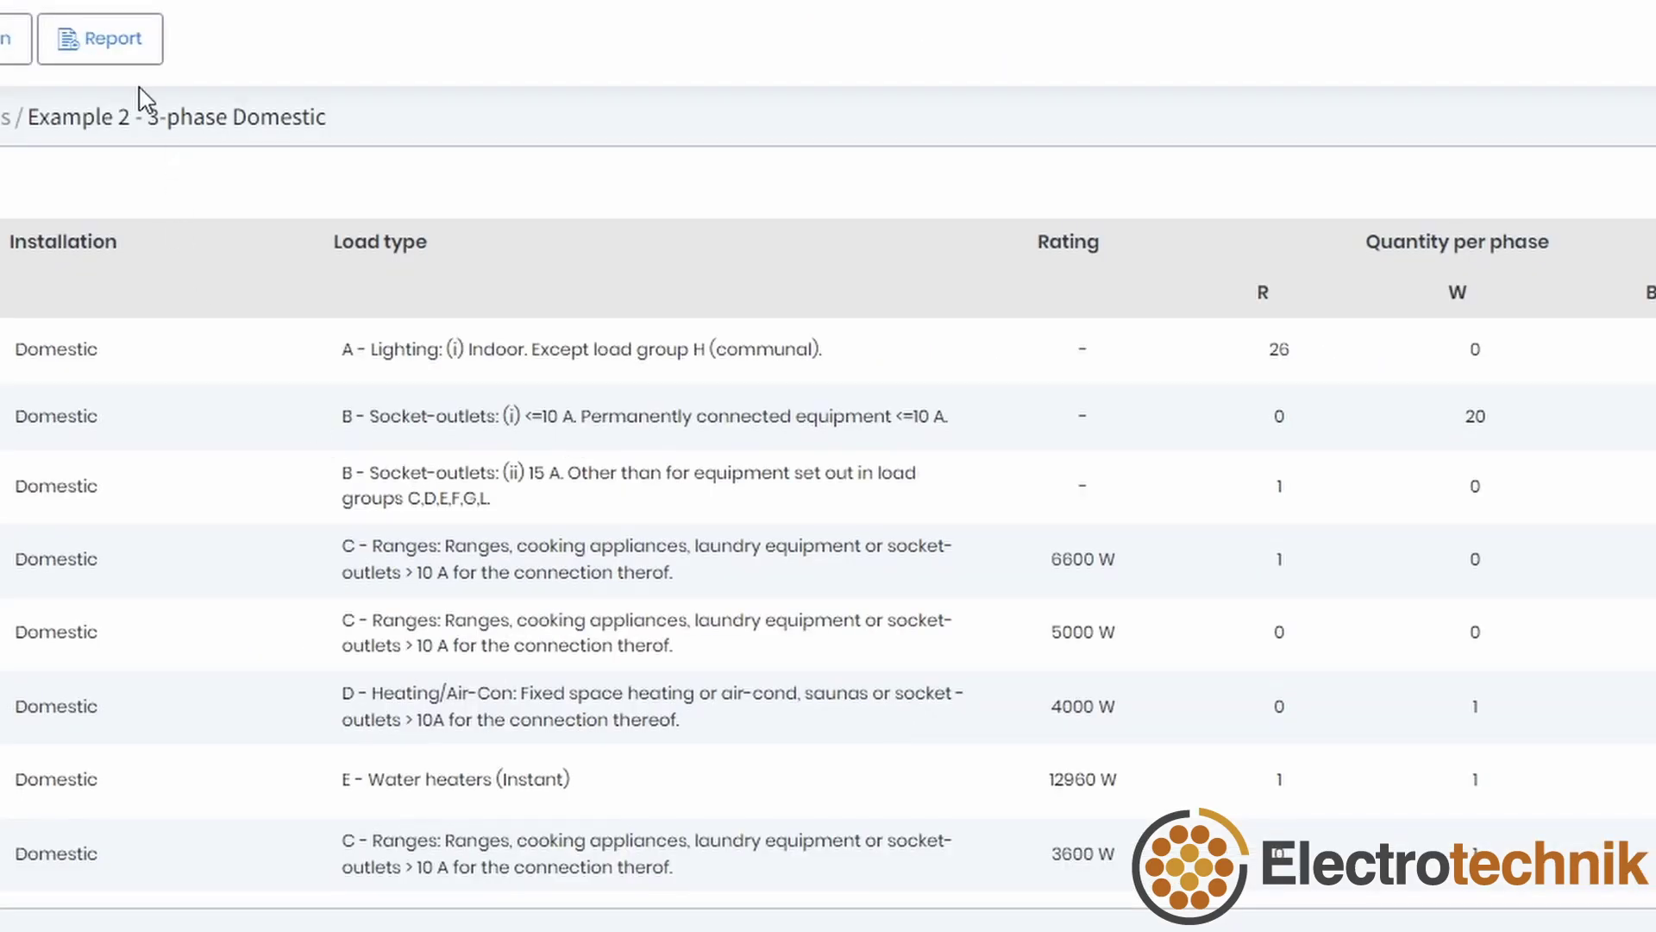
Step: In the report options, enable e-mailing the report to two recipient addresses
{"action": "left_click", "coordinate": [105, 50]}
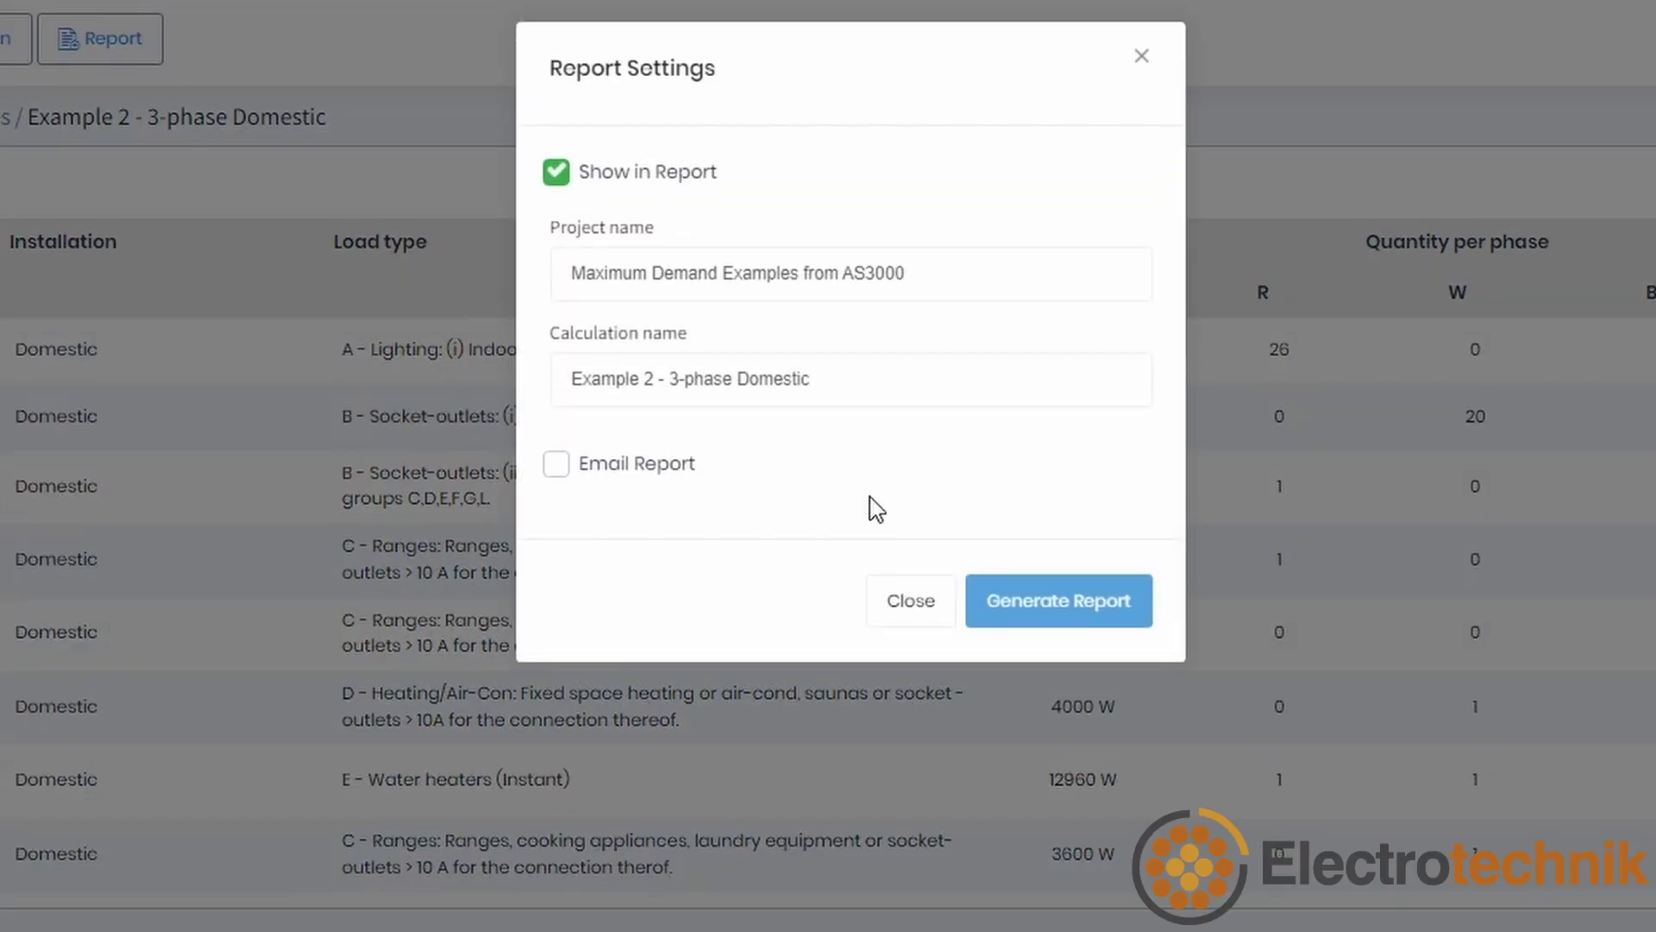
{"action": "left_click", "coordinate": [1078, 614]}
{"action": "left_click", "coordinate": [673, 466]}
{"action": "type", "text": "dummy@example.com, example@dummy.com"}
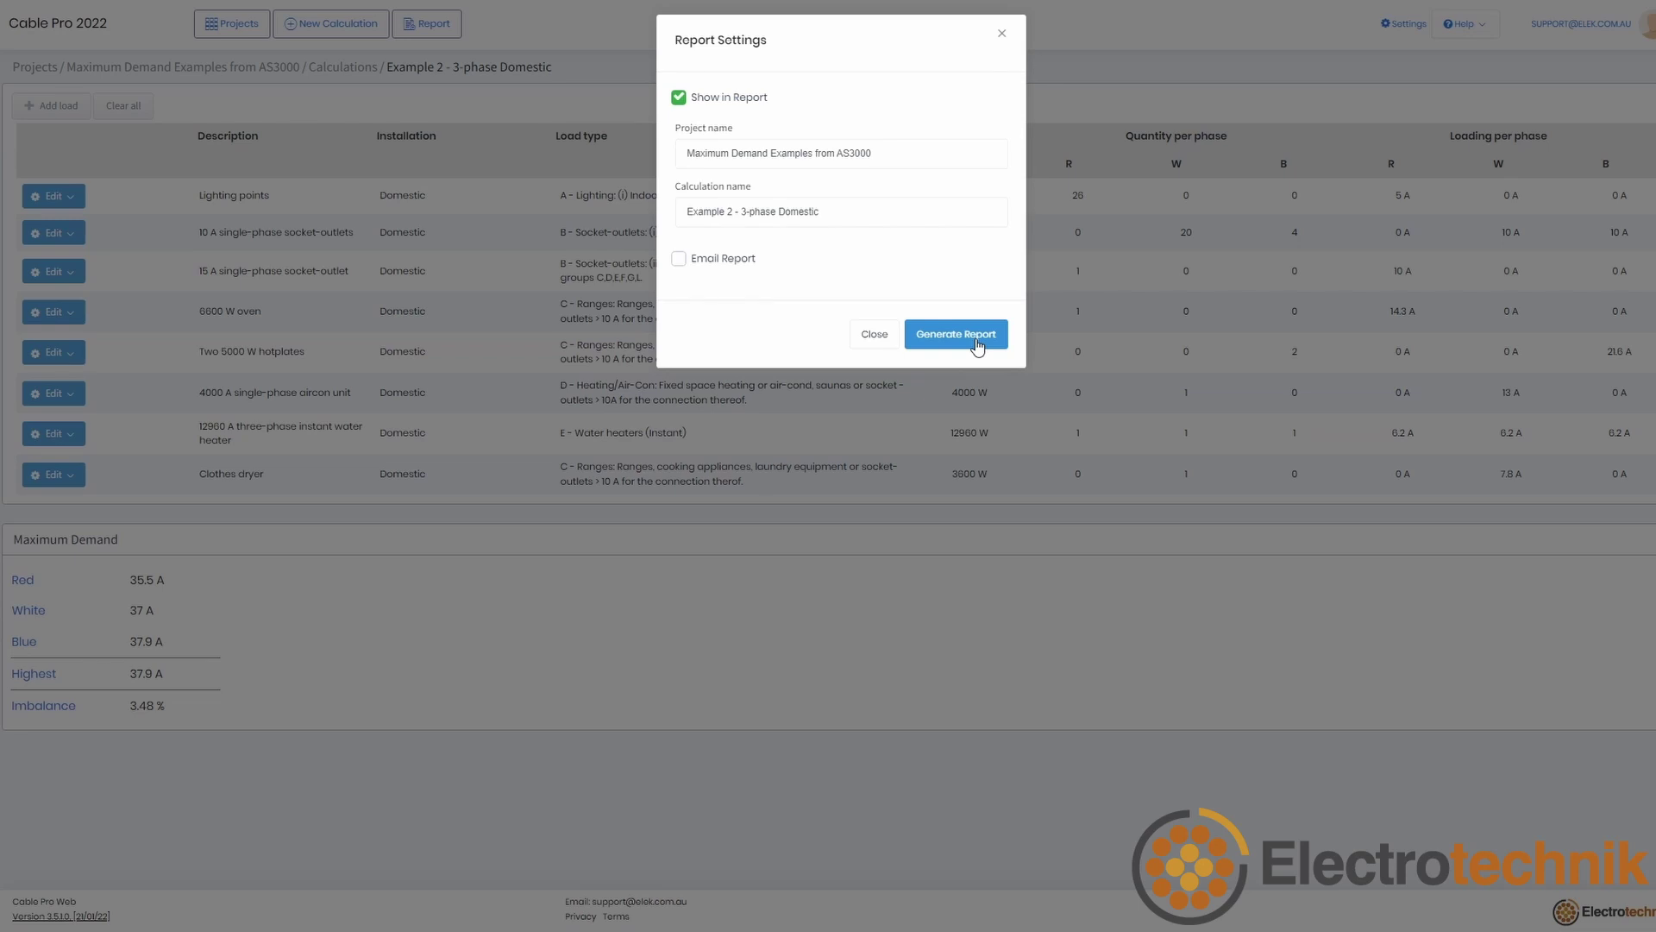
Step: Generate the Maximum Demand Report and scroll through the resulting PDF
{"action": "left_click", "coordinate": [978, 343]}
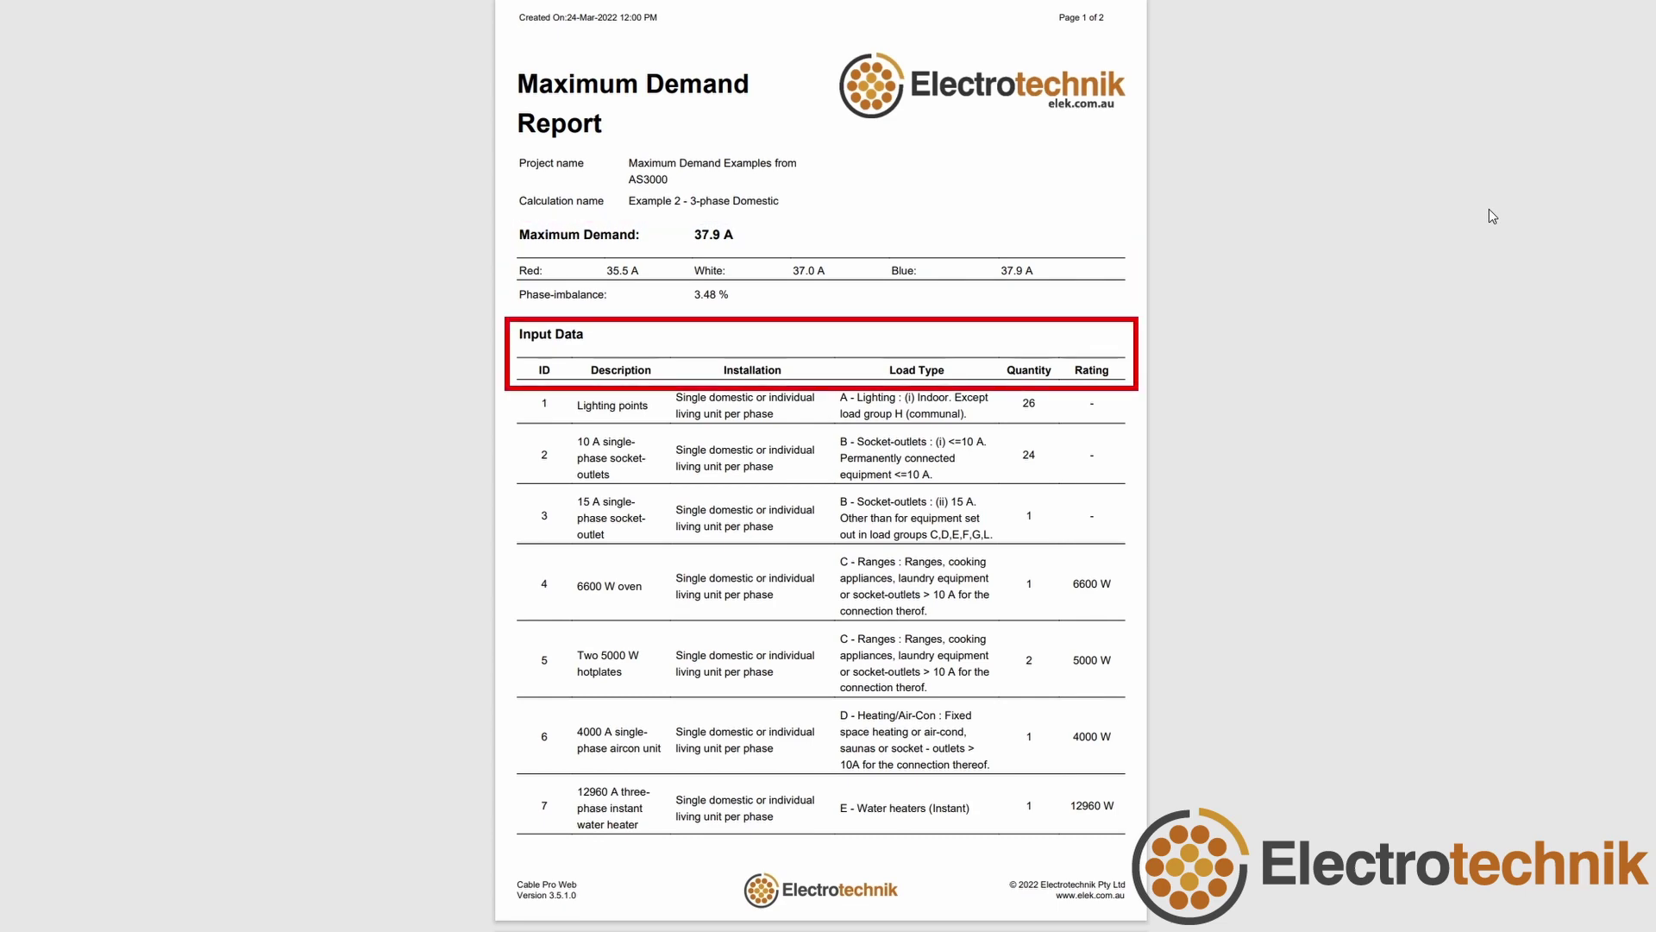
{"action": "scroll", "coordinate": [1488, 215], "scroll_direction": "down", "scroll_amount": 1}
{"action": "scroll", "coordinate": [1489, 209], "scroll_direction": "down", "scroll_amount": 7}
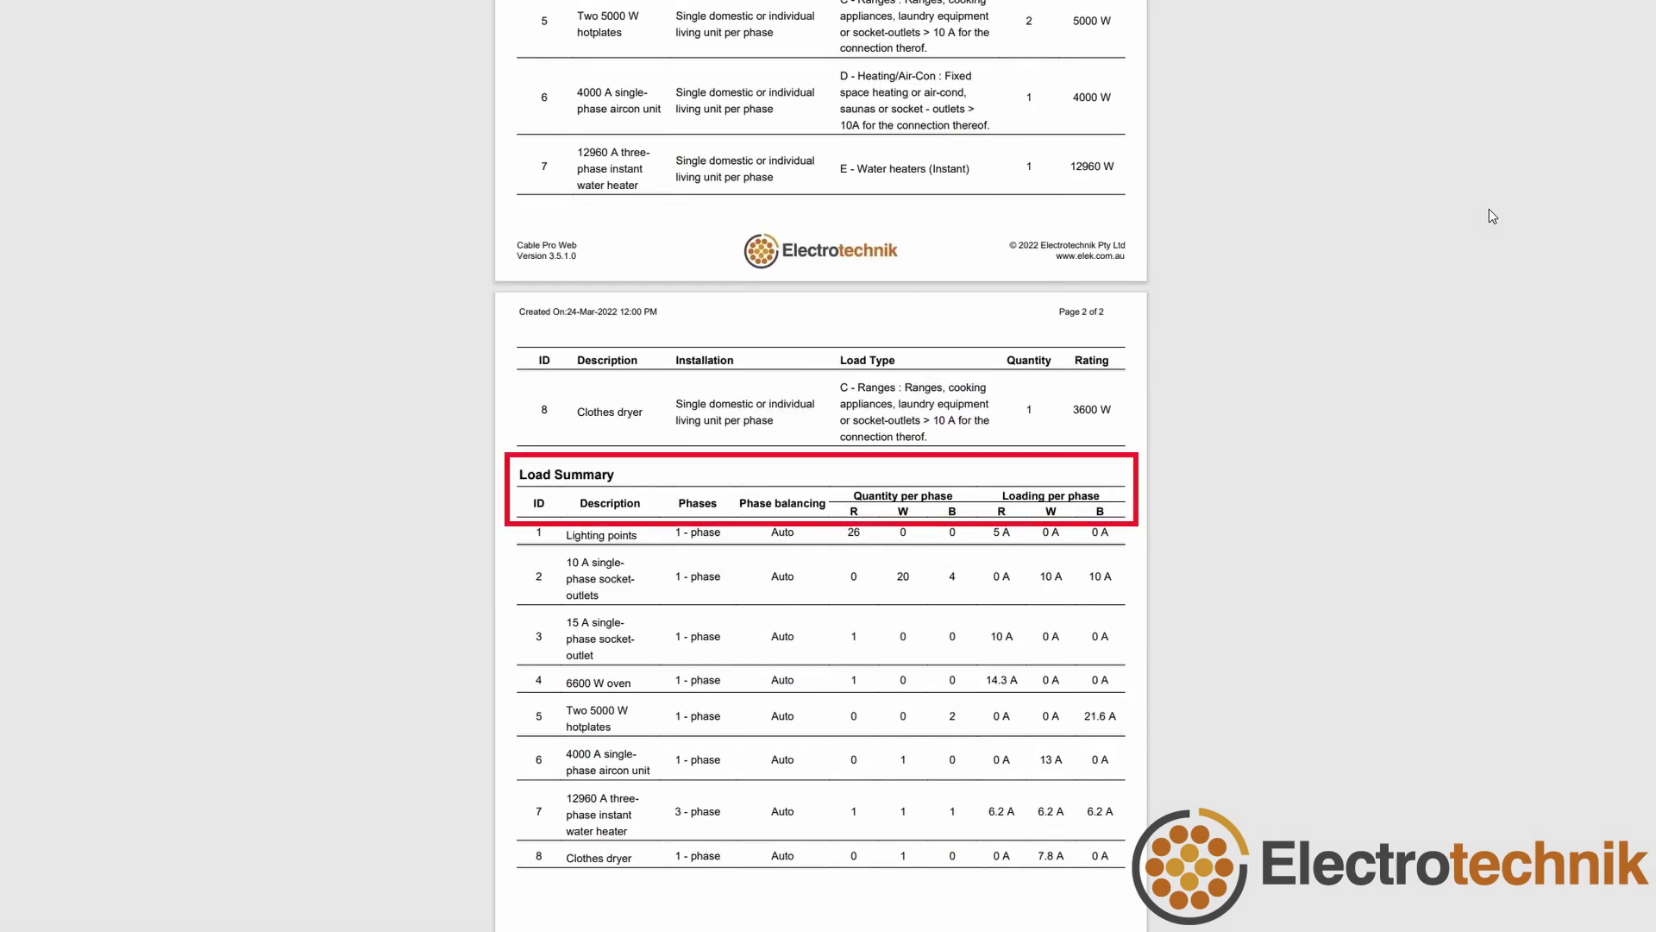